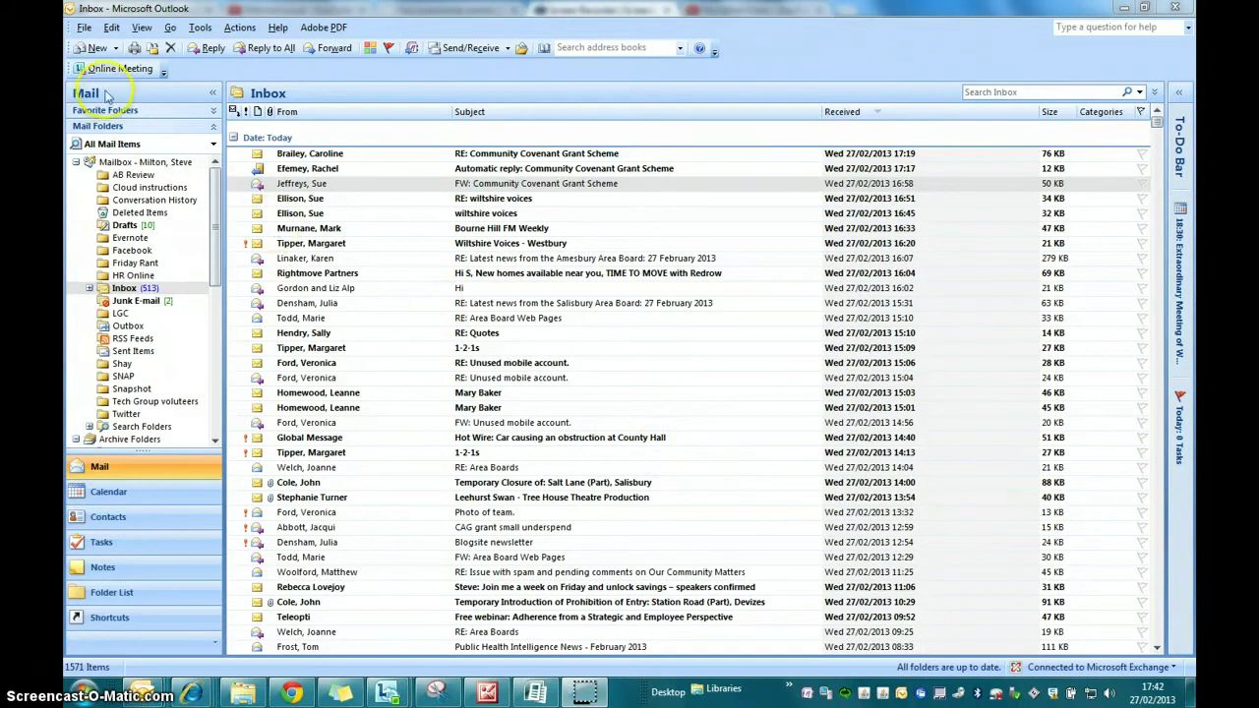
Open a new message from the CAN Newsletter form in the Personal Forms Library
{"action": "left_click", "coordinate": [88, 51]}
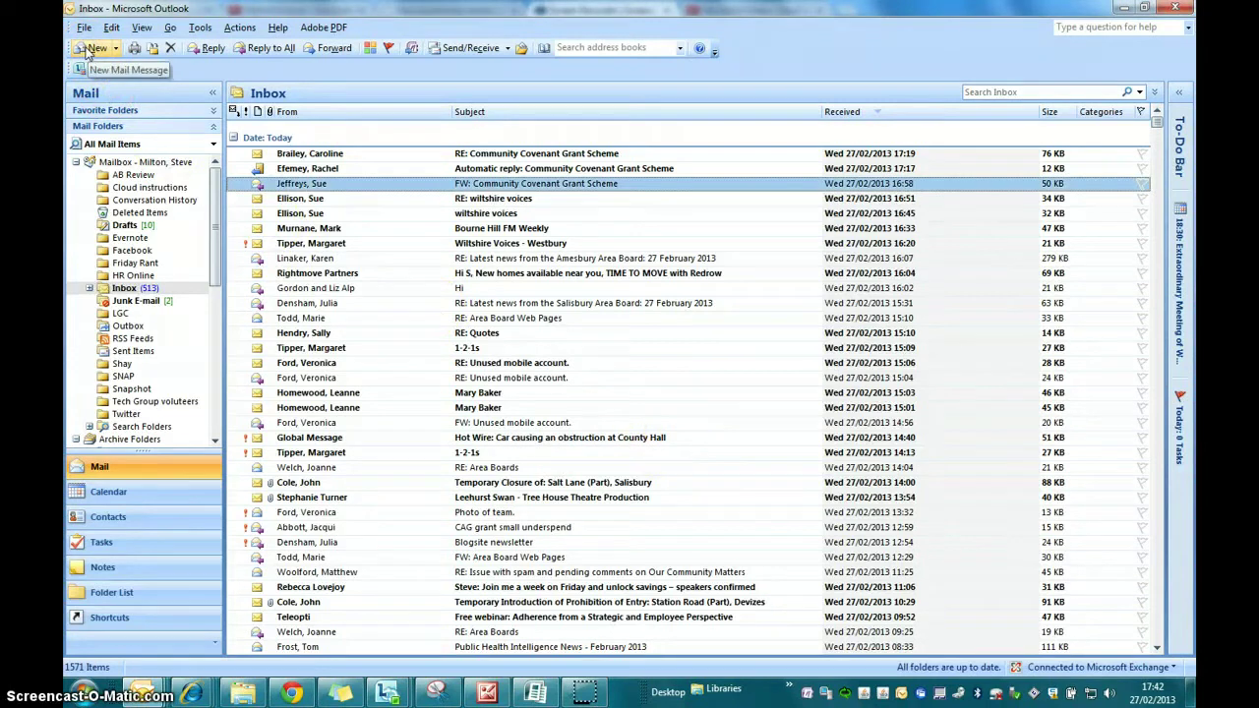
{"action": "left_click", "coordinate": [88, 51]}
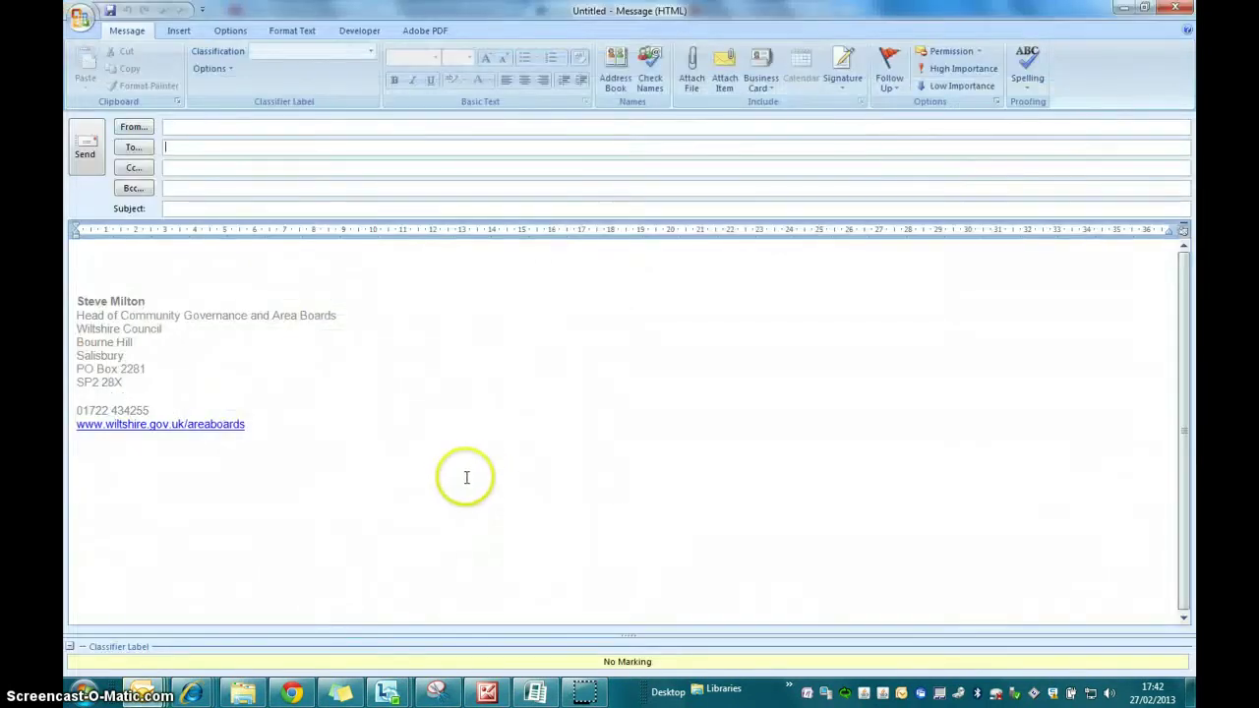
{"action": "left_click", "coordinate": [79, 17]}
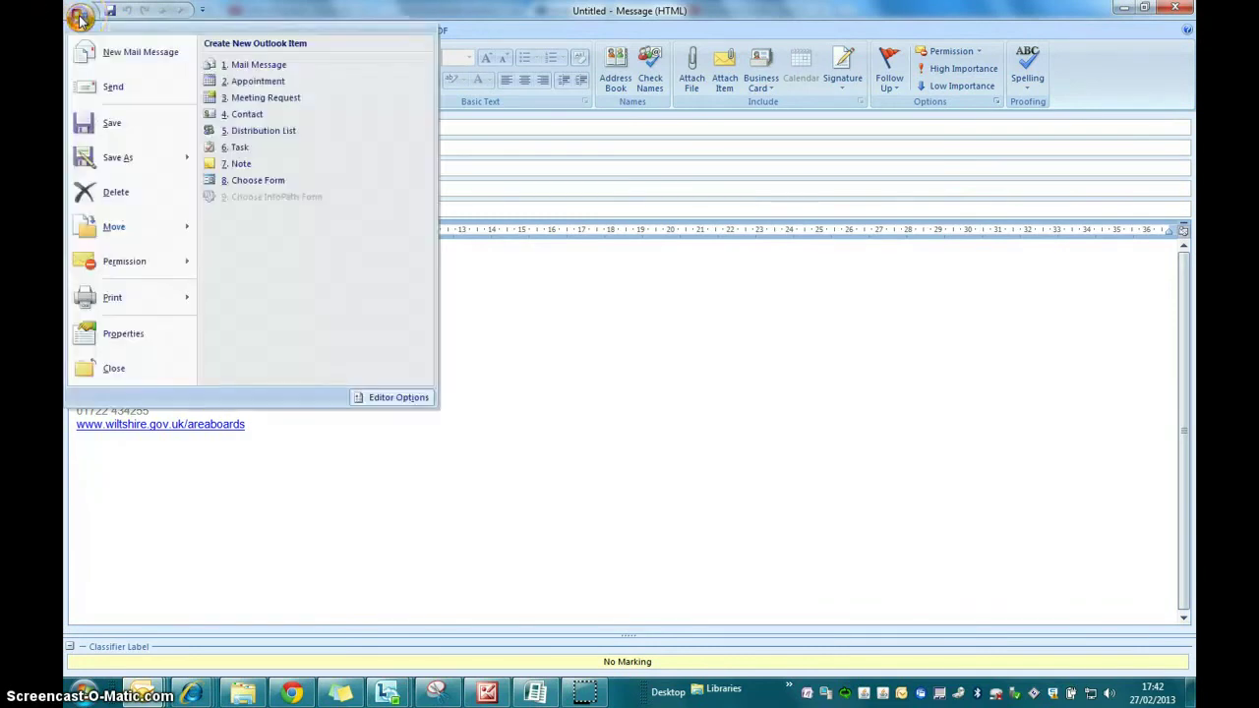
{"action": "left_click", "coordinate": [257, 182]}
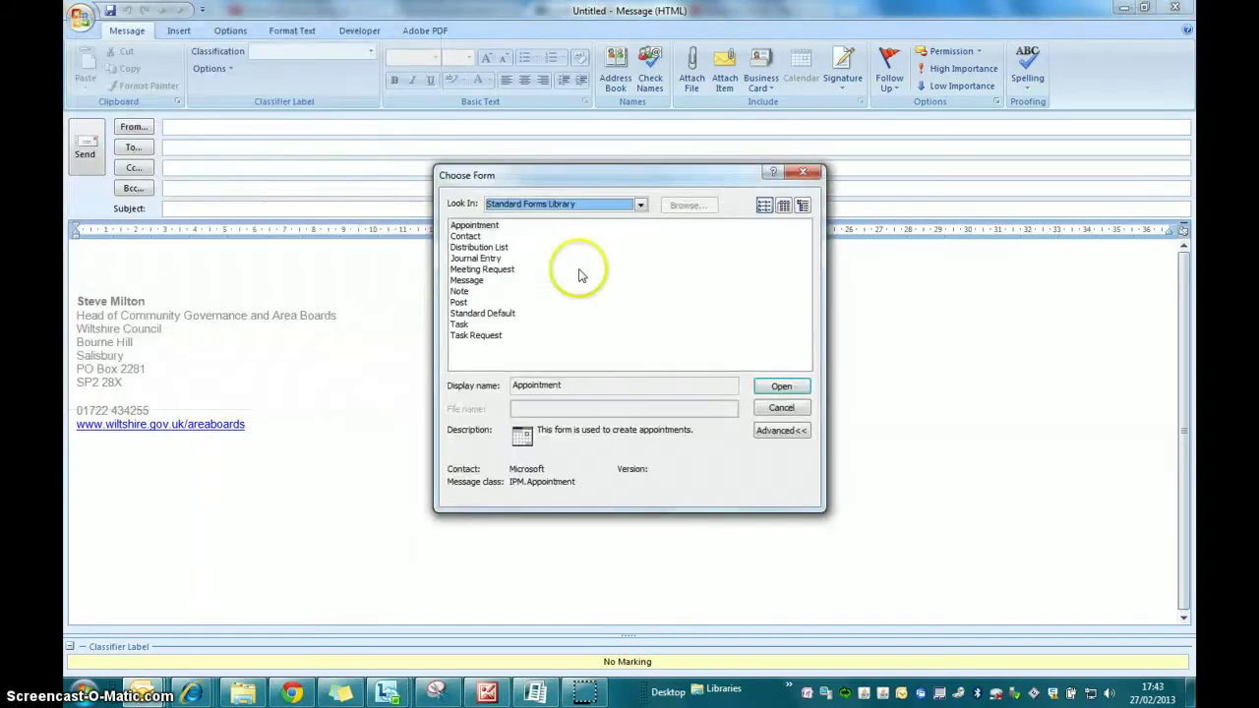
{"action": "left_click", "coordinate": [641, 205]}
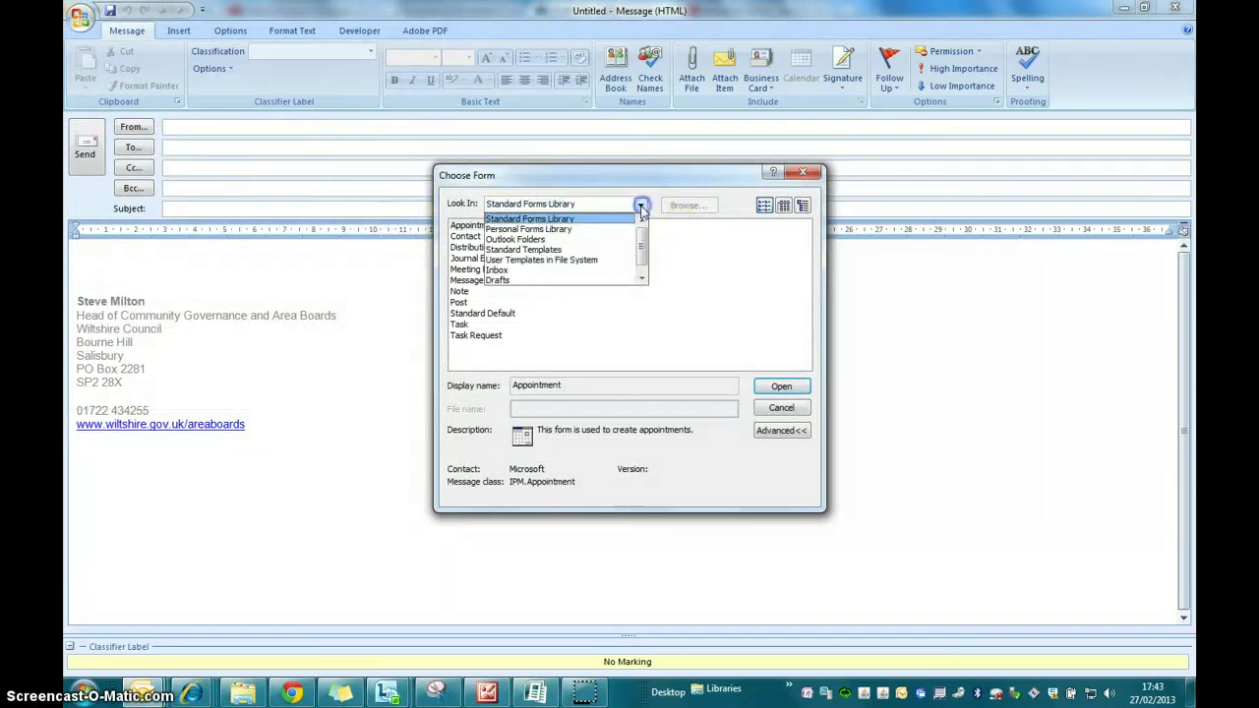
{"action": "left_click", "coordinate": [621, 232]}
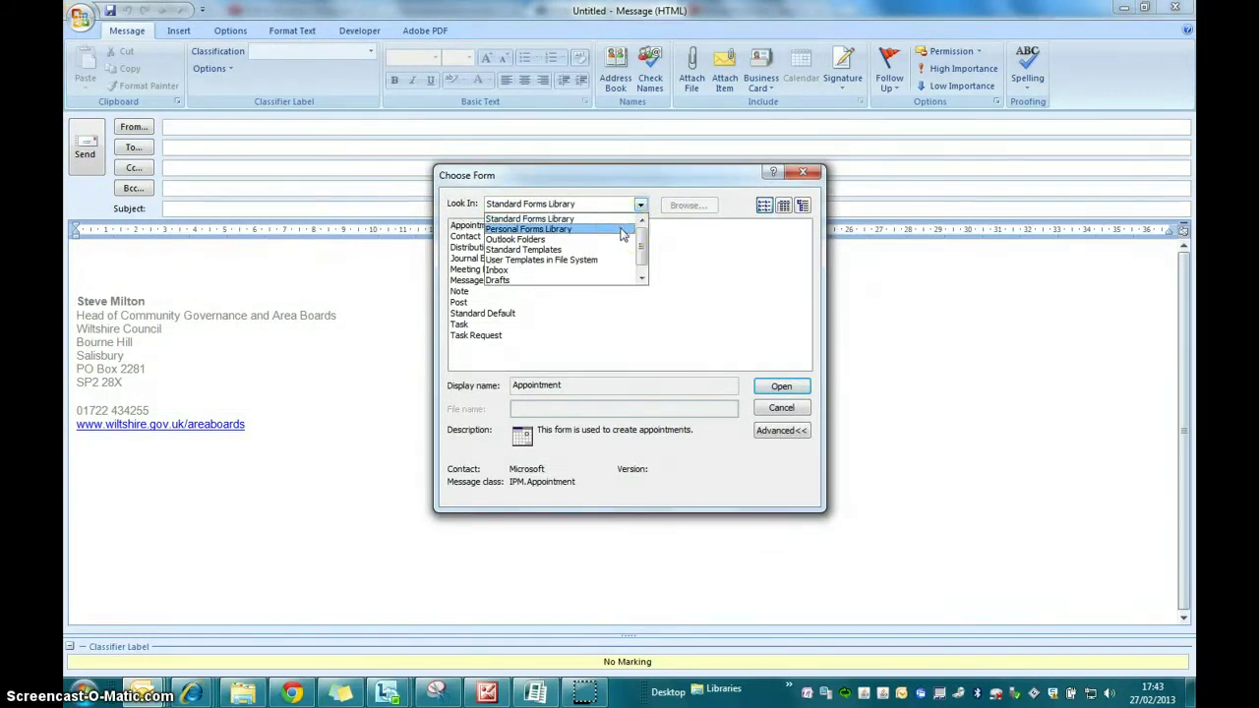
{"action": "left_click", "coordinate": [620, 232]}
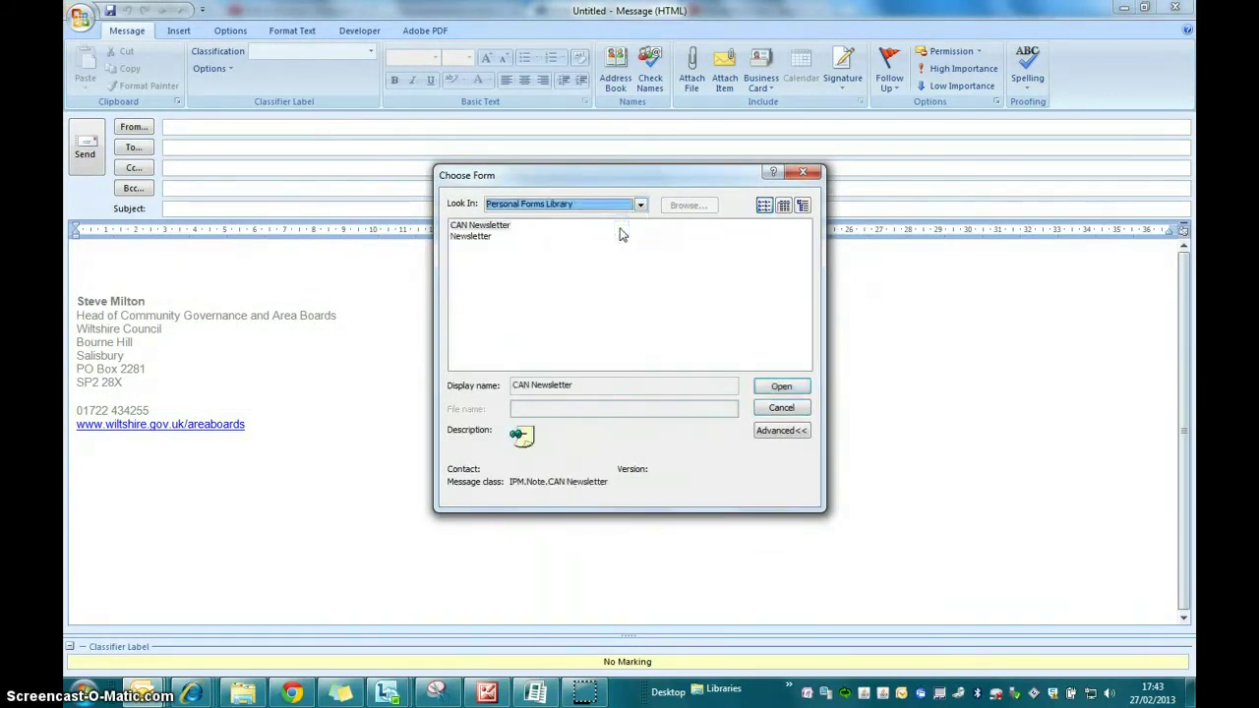
{"action": "left_click", "coordinate": [493, 227]}
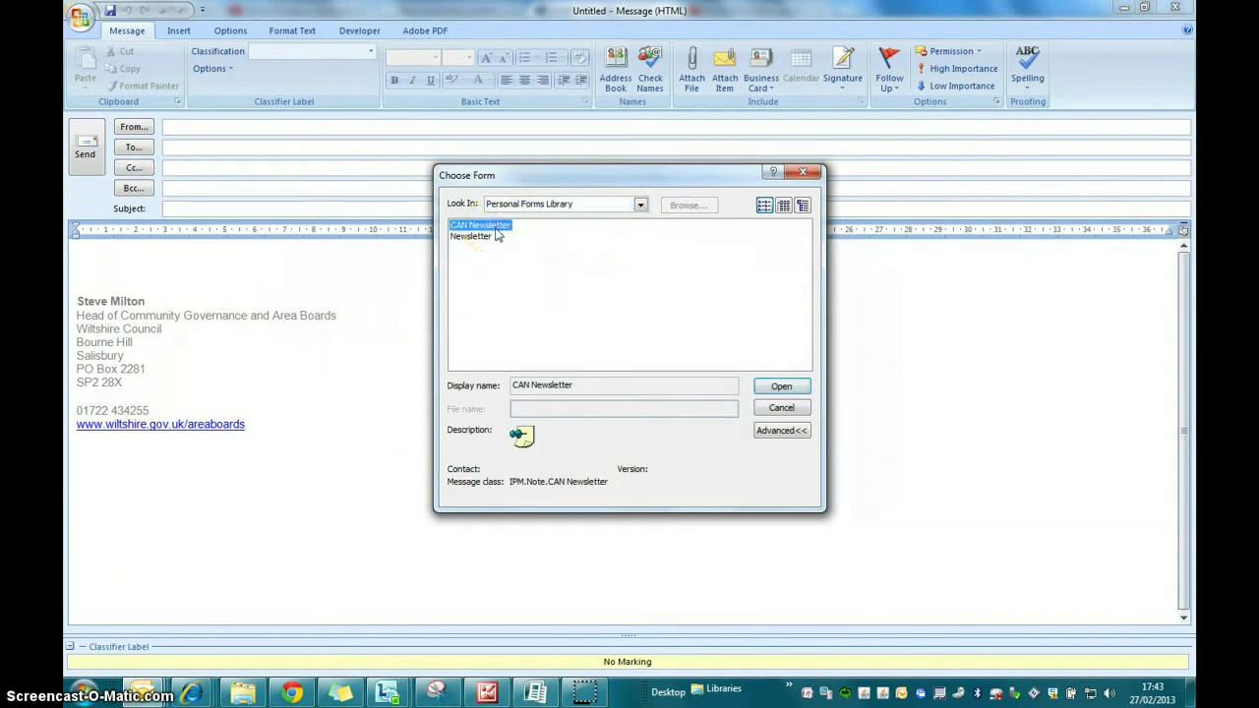
{"action": "left_click", "coordinate": [782, 387]}
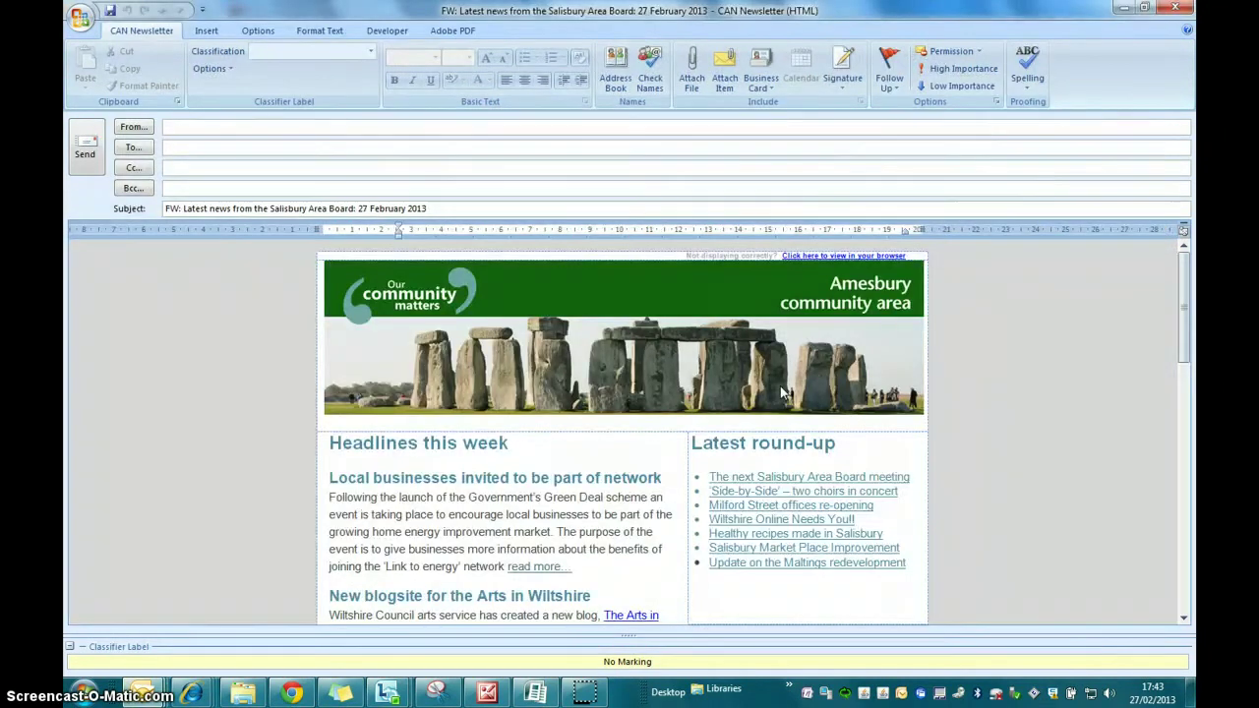
Delete the signature block and its blank lines below the unsubscribe footer
{"action": "scroll", "coordinate": [172, 400], "scroll_direction": "down", "scroll_amount": 10}
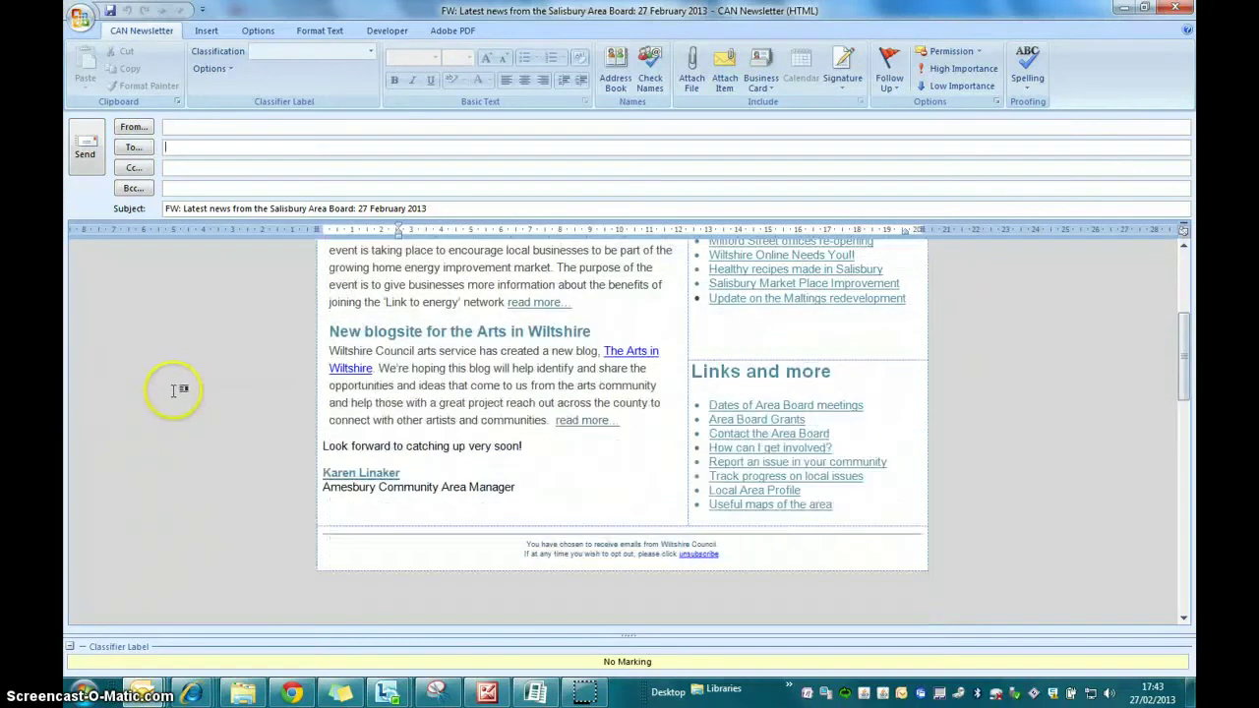
{"action": "mouse_move", "coordinate": [272, 584]}
{"action": "left_mouse_down"}
{"action": "mouse_move", "coordinate": [93, 516]}
{"action": "mouse_move", "coordinate": [88, 454]}
{"action": "left_mouse_up"}
{"action": "key", "text": "Return"}
{"action": "key", "text": "Return"}
{"action": "key", "text": "Return"}
{"action": "key", "text": "Return"}
{"action": "key", "text": "Return"}
{"action": "key", "text": "Return"}
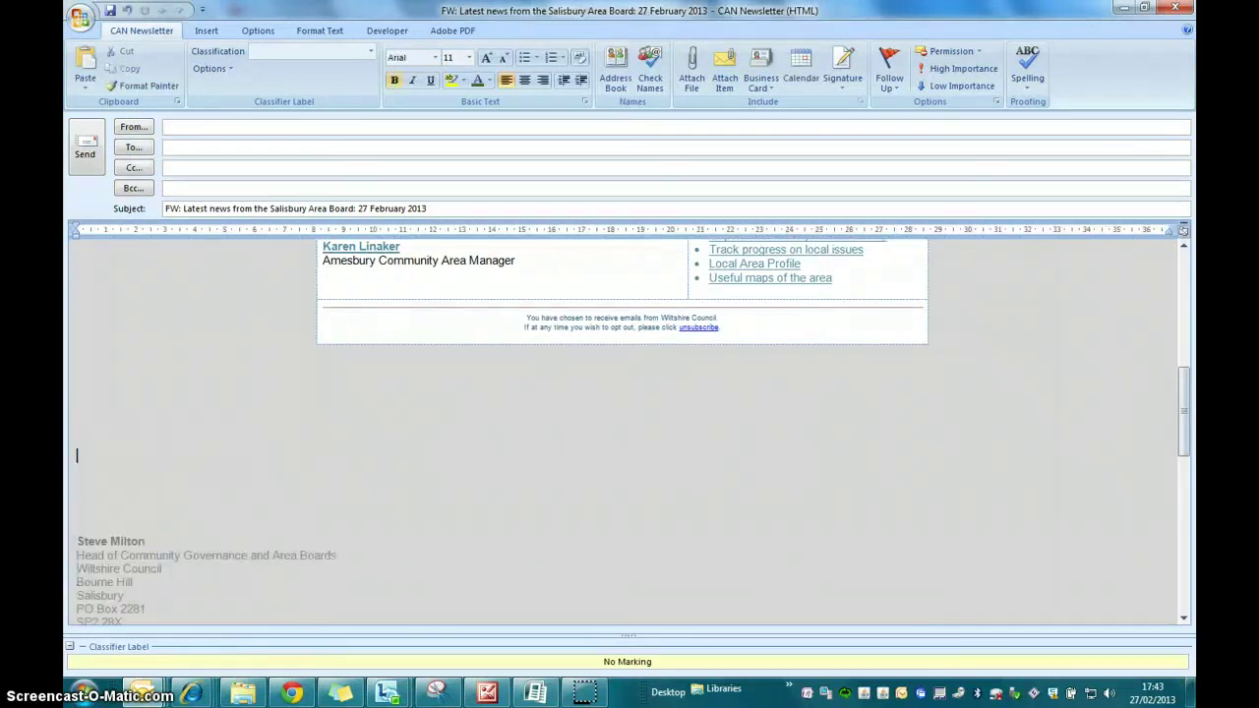
{"action": "scroll", "coordinate": [199, 584], "scroll_direction": "down", "scroll_amount": 2}
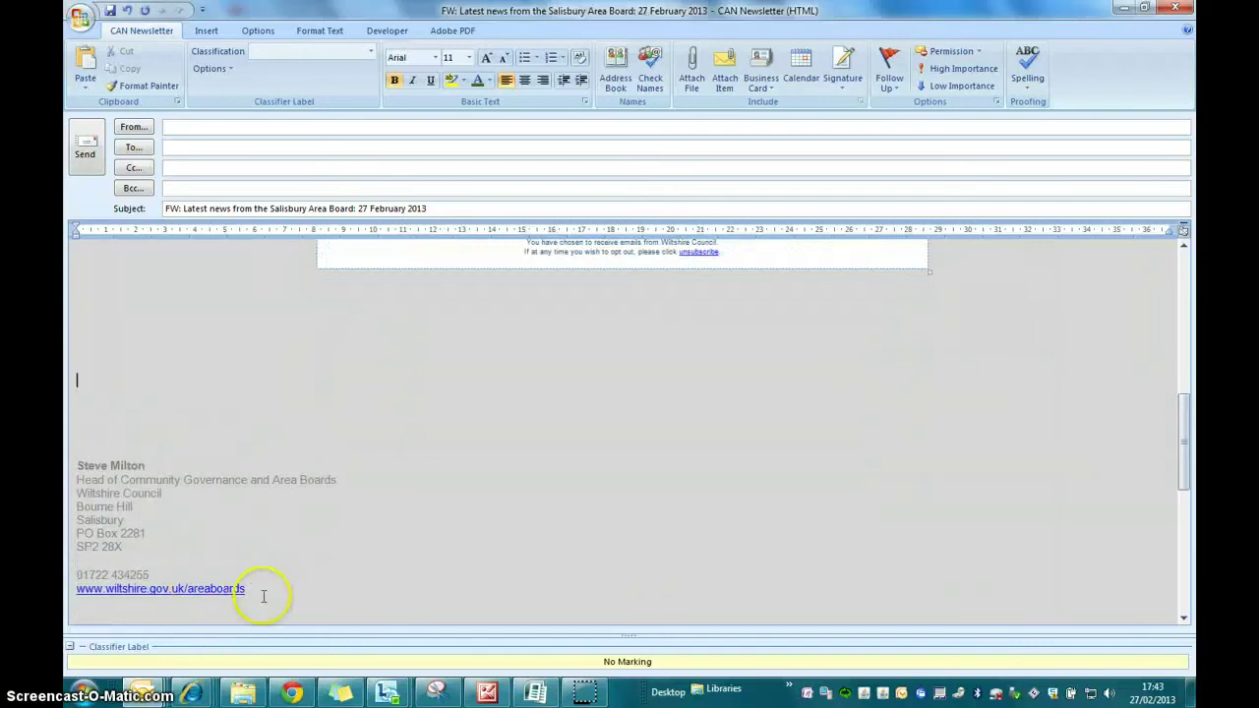
{"action": "left_click_drag", "start_coordinate": [246, 590], "coordinate": [78, 421]}
{"action": "key", "text": "ctrl+z"}
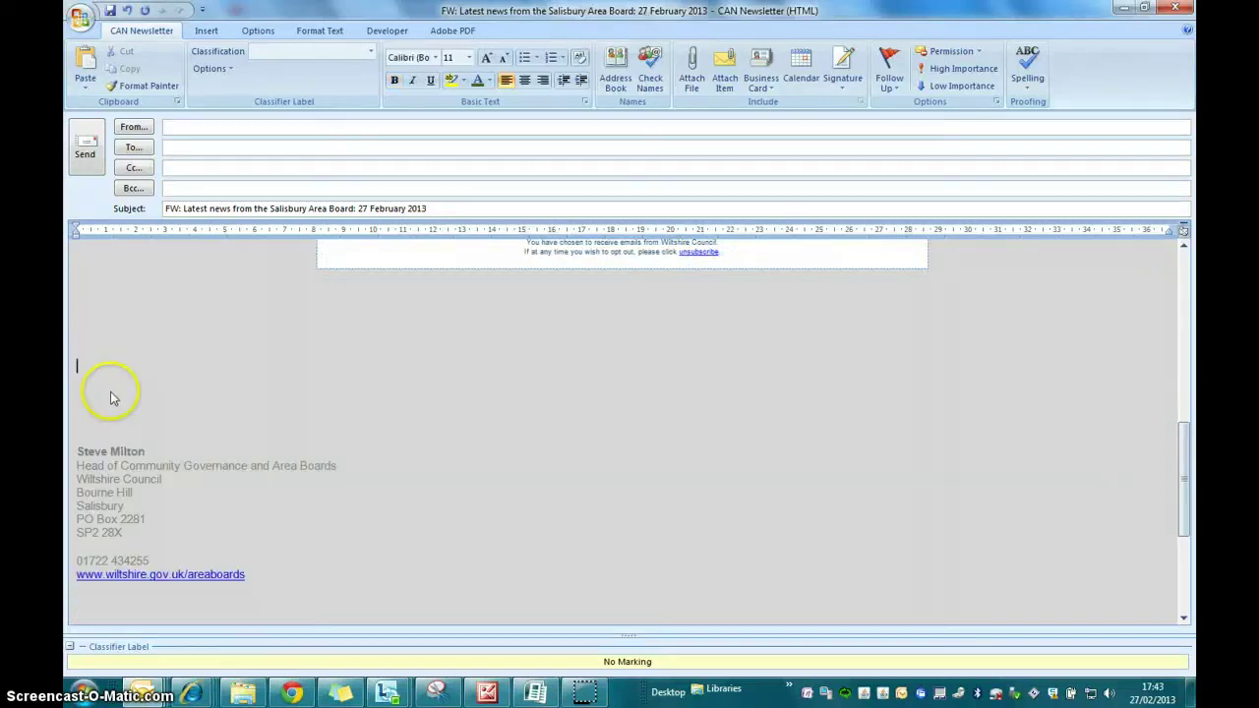
{"action": "mouse_move", "coordinate": [261, 609]}
{"action": "left_mouse_down"}
{"action": "mouse_move", "coordinate": [118, 482]}
{"action": "mouse_move", "coordinate": [79, 408]}
{"action": "left_mouse_up"}
{"action": "key", "text": "ctrl+z"}
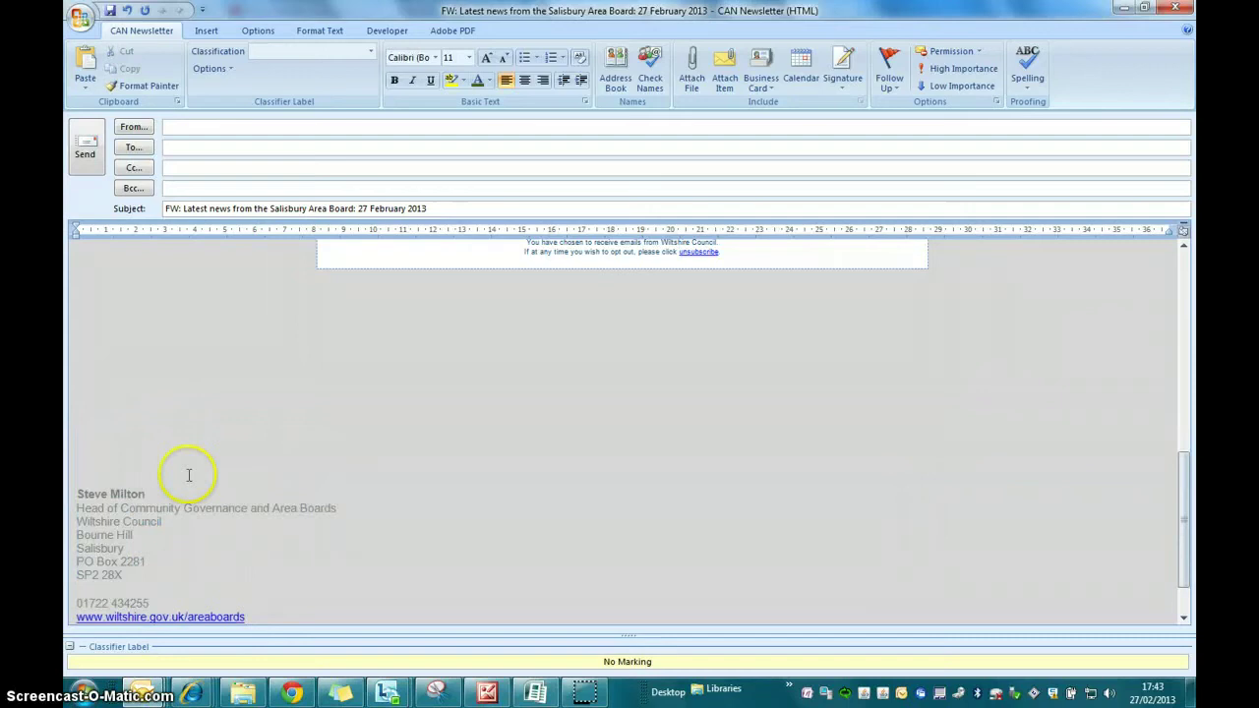
{"action": "scroll", "coordinate": [278, 590], "scroll_direction": "down", "scroll_amount": 2}
{"action": "mouse_move", "coordinate": [285, 538]}
{"action": "left_mouse_down"}
{"action": "mouse_move", "coordinate": [174, 492]}
{"action": "mouse_move", "coordinate": [112, 396]}
{"action": "left_mouse_up"}
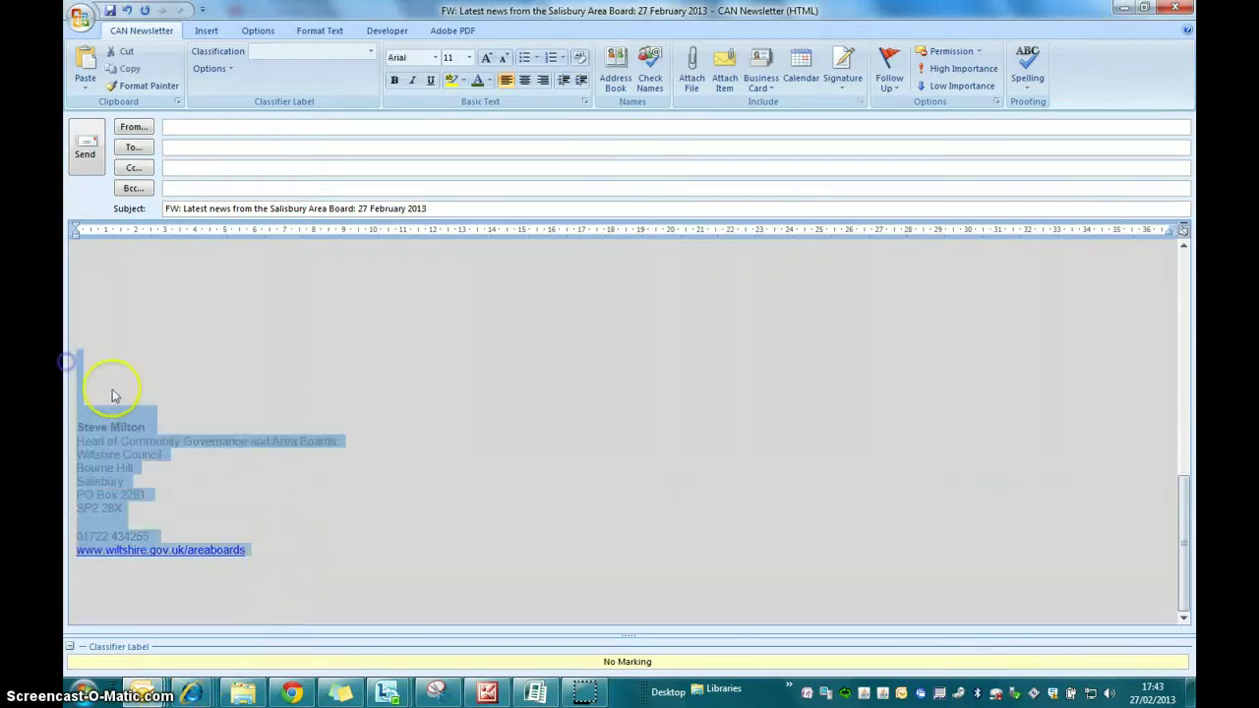
{"action": "key", "text": "Delete"}
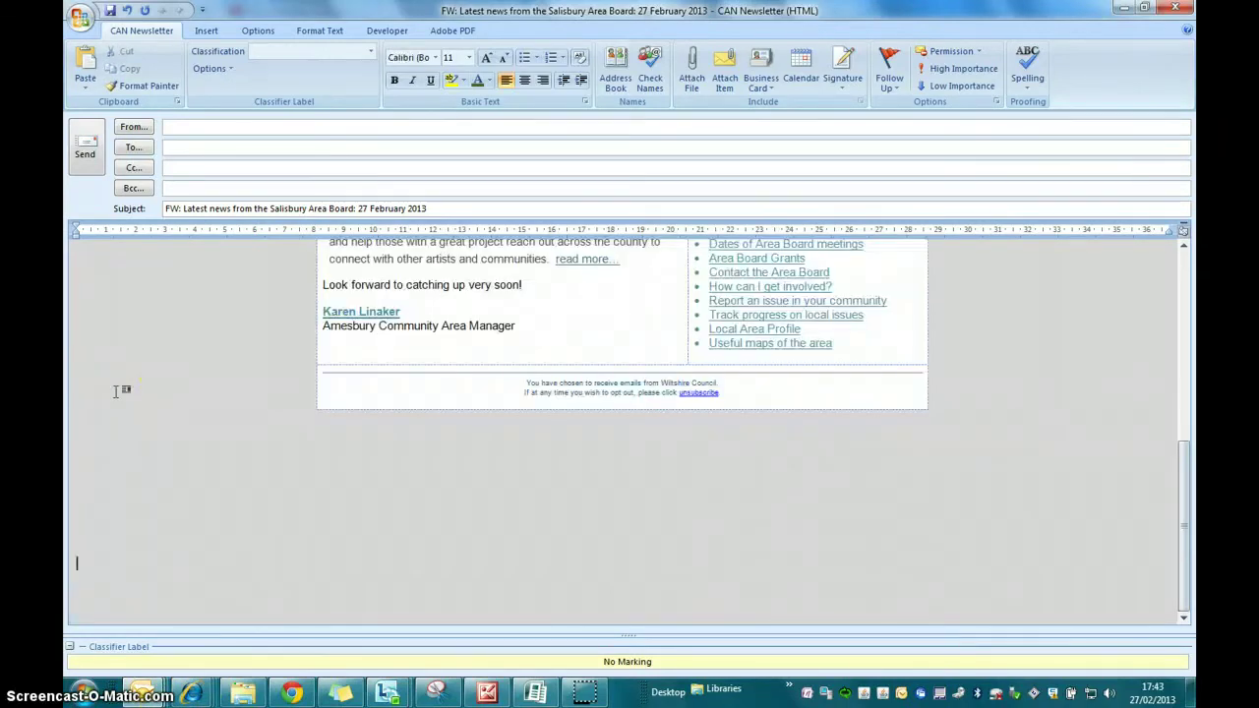
{"action": "scroll", "coordinate": [115, 391], "scroll_direction": "up", "scroll_amount": 2}
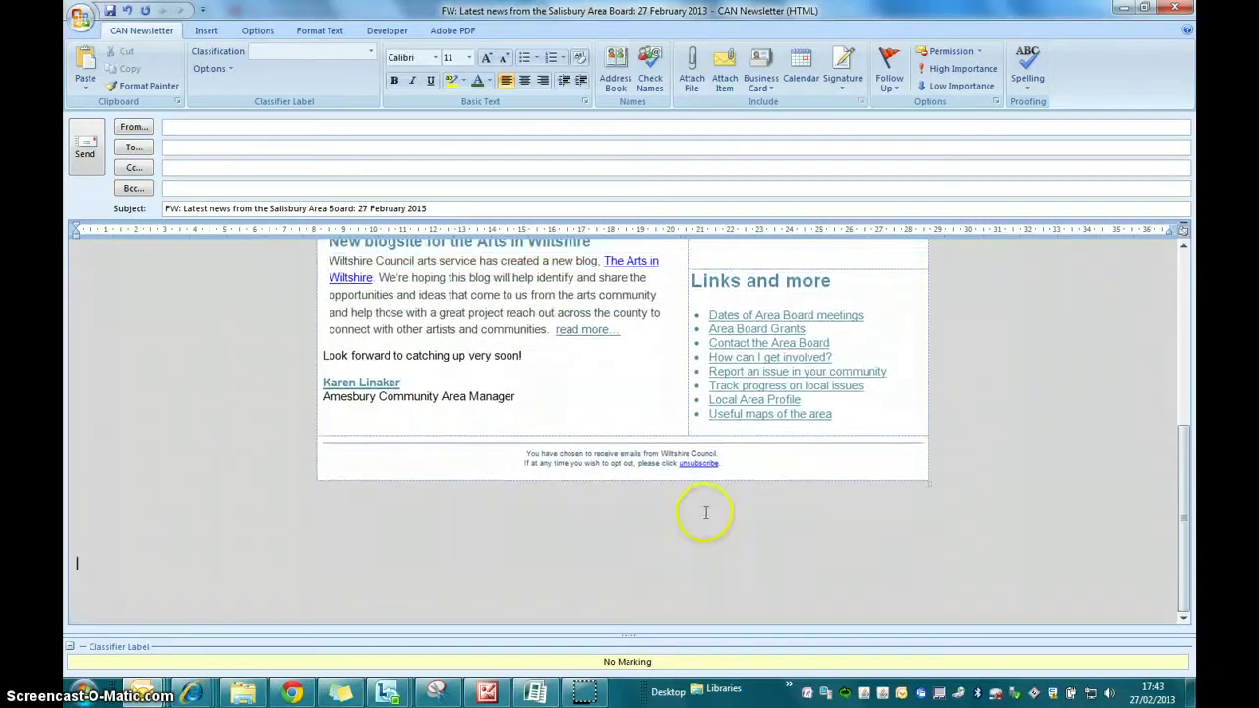
In the Headlines this week cell, toggle the table's View Gridlines off and back on
{"action": "scroll", "coordinate": [705, 512], "scroll_direction": "up", "scroll_amount": 6}
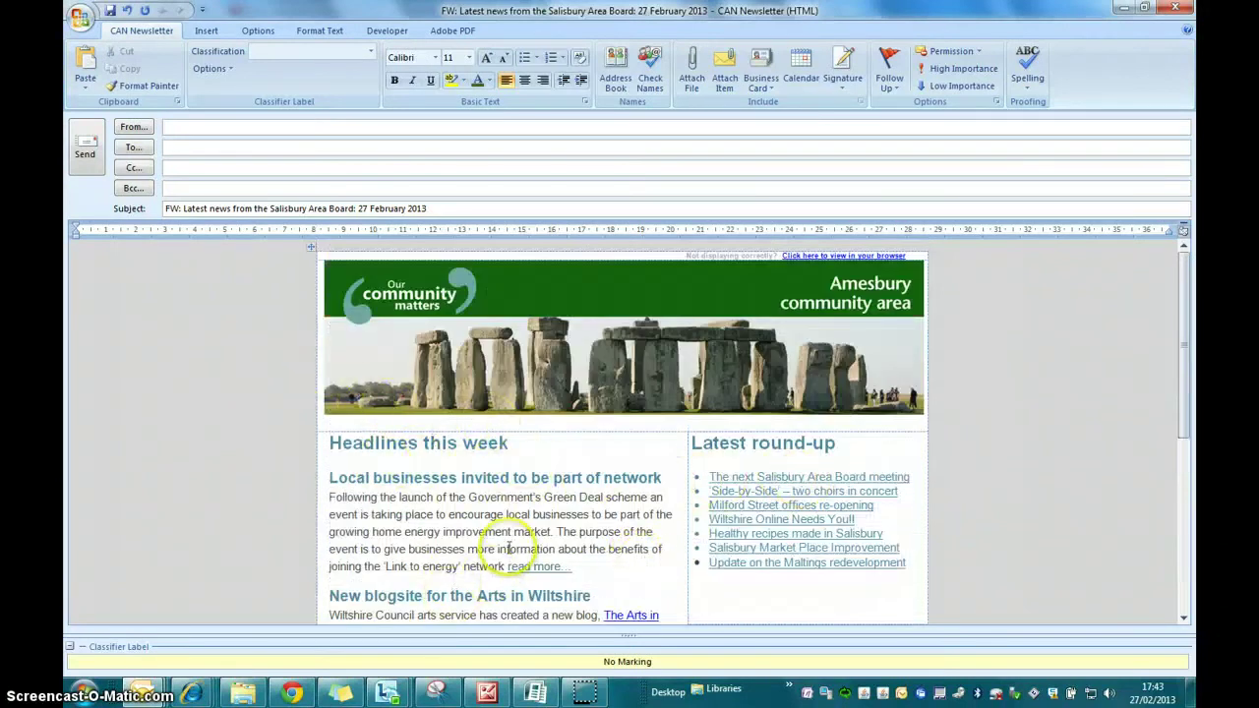
{"action": "scroll", "coordinate": [508, 548], "scroll_direction": "down", "scroll_amount": 4}
{"action": "scroll", "coordinate": [496, 541], "scroll_direction": "up", "scroll_amount": 3}
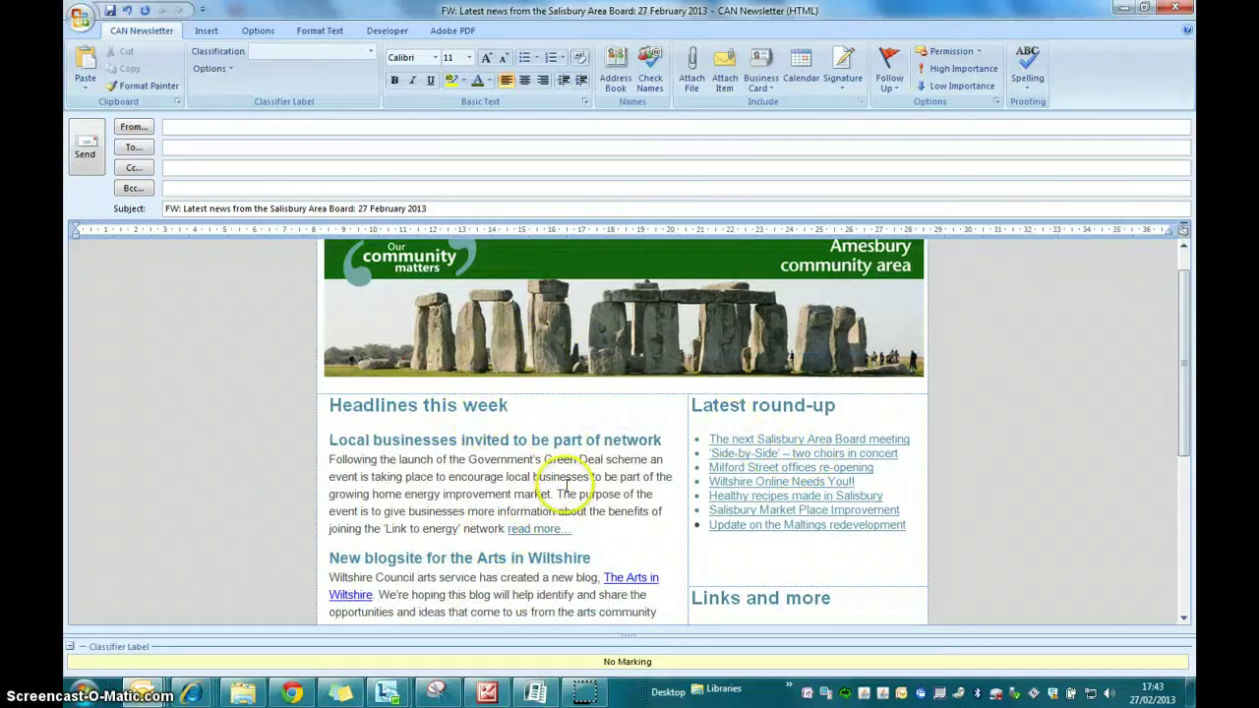
{"action": "left_click", "coordinate": [556, 412]}
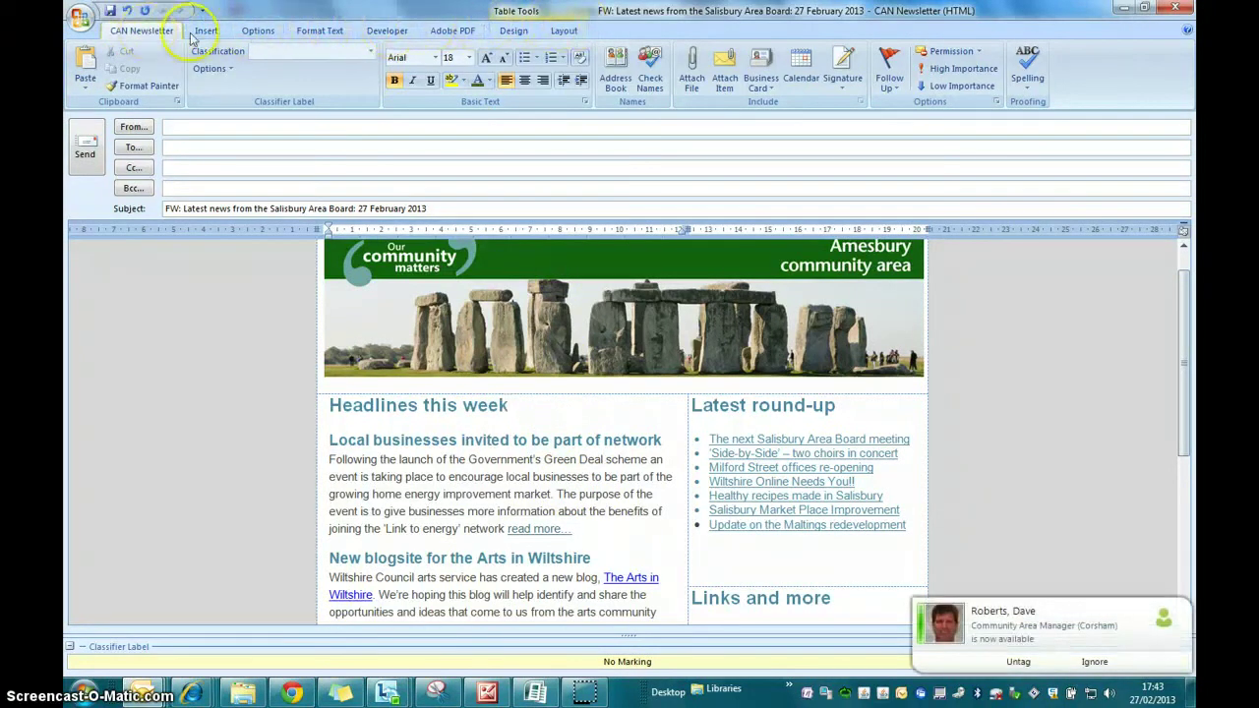
{"action": "left_click", "coordinate": [567, 32]}
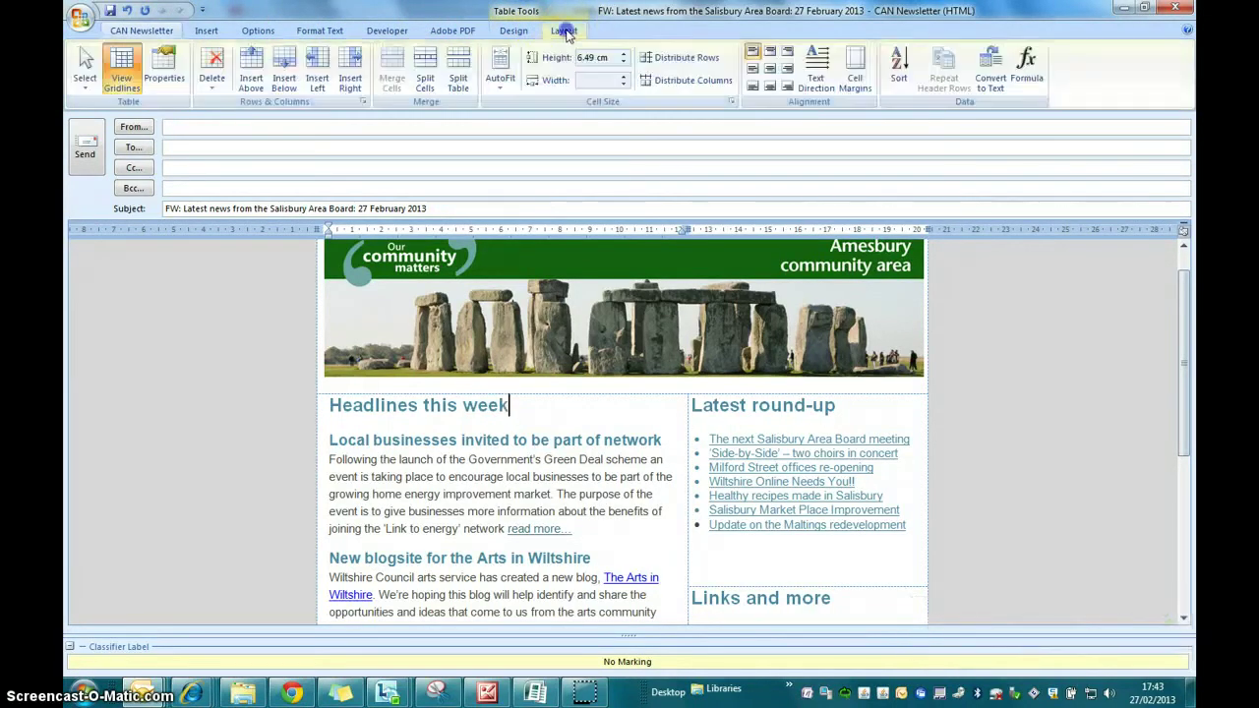
{"action": "left_click", "coordinate": [122, 77]}
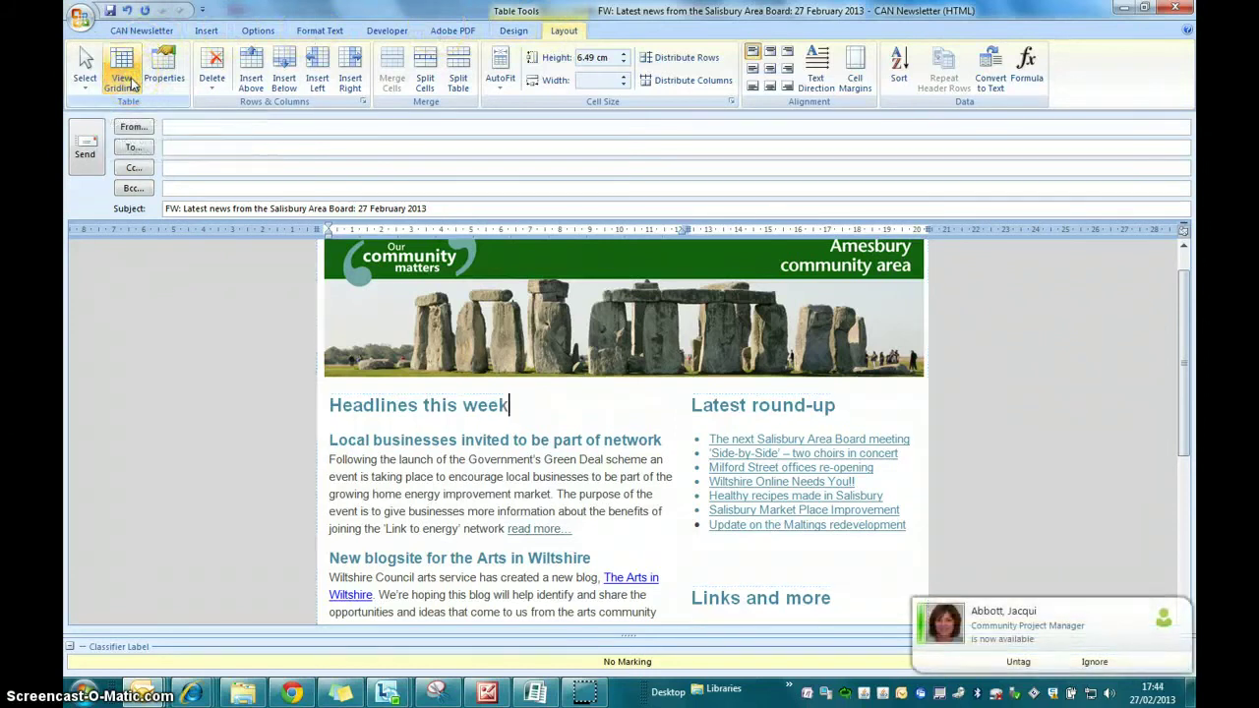
{"action": "left_click", "coordinate": [128, 82]}
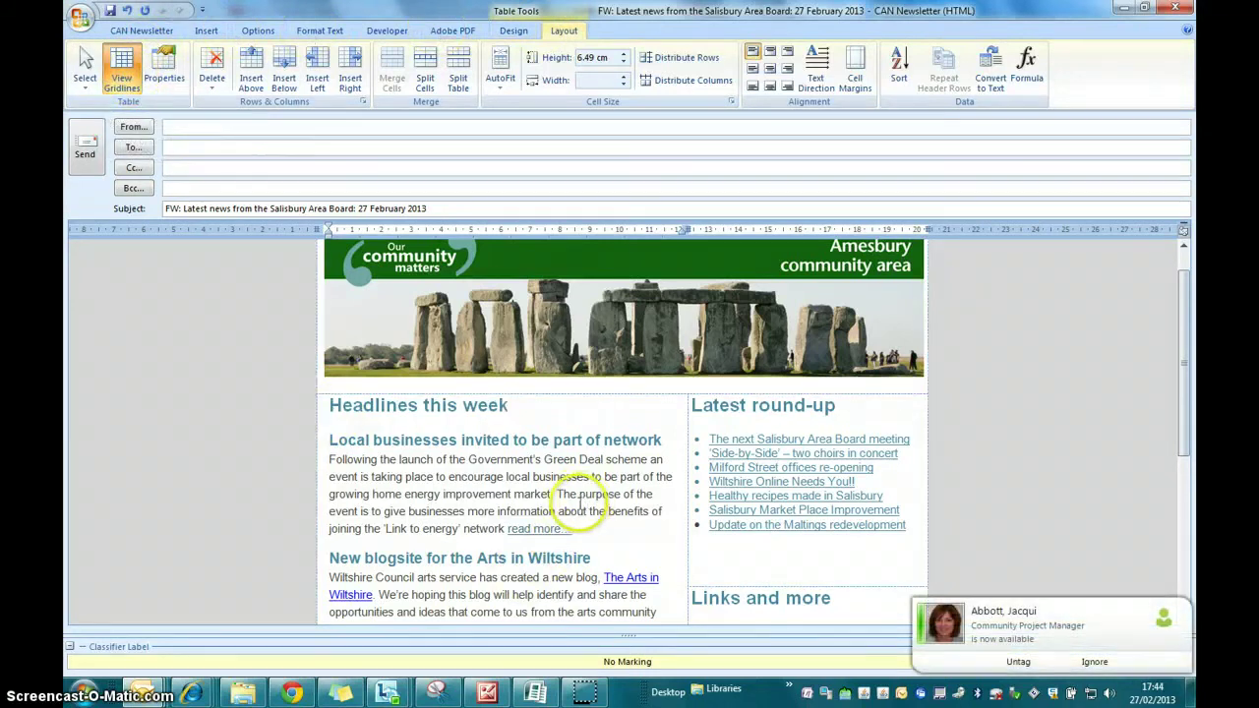
{"action": "scroll", "coordinate": [581, 506], "scroll_direction": "down", "scroll_amount": 3}
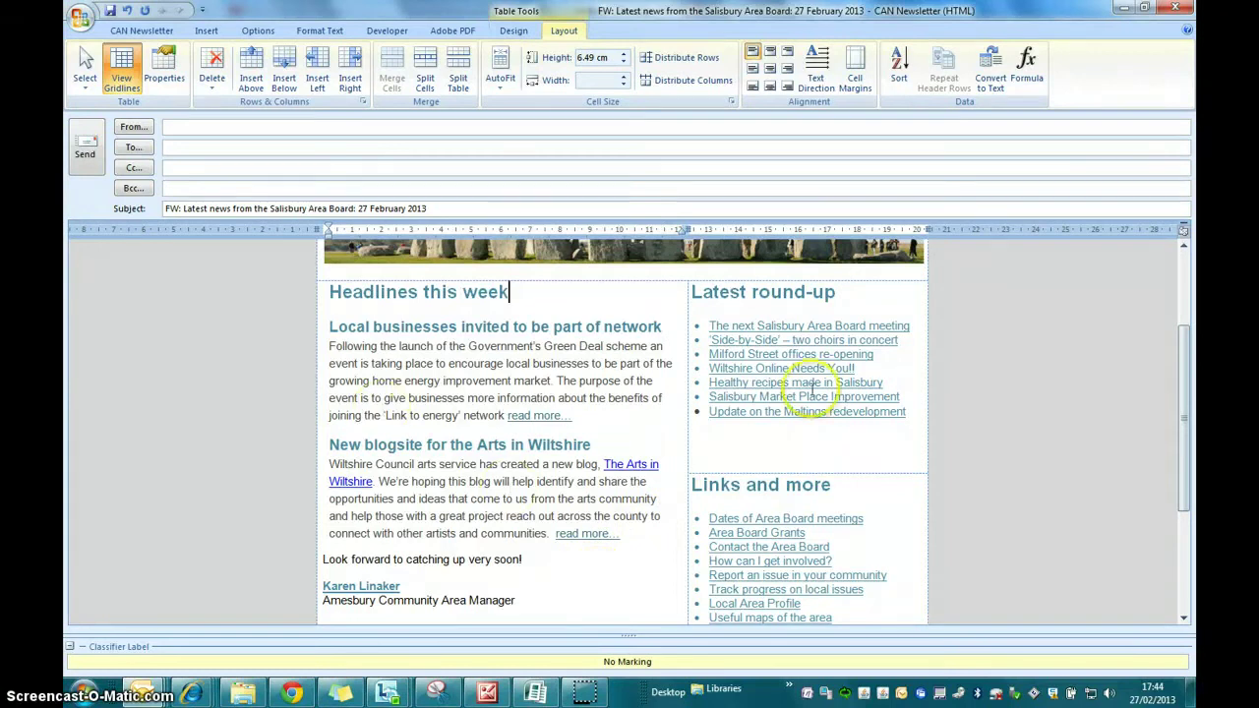
{"action": "left_click", "coordinate": [785, 435]}
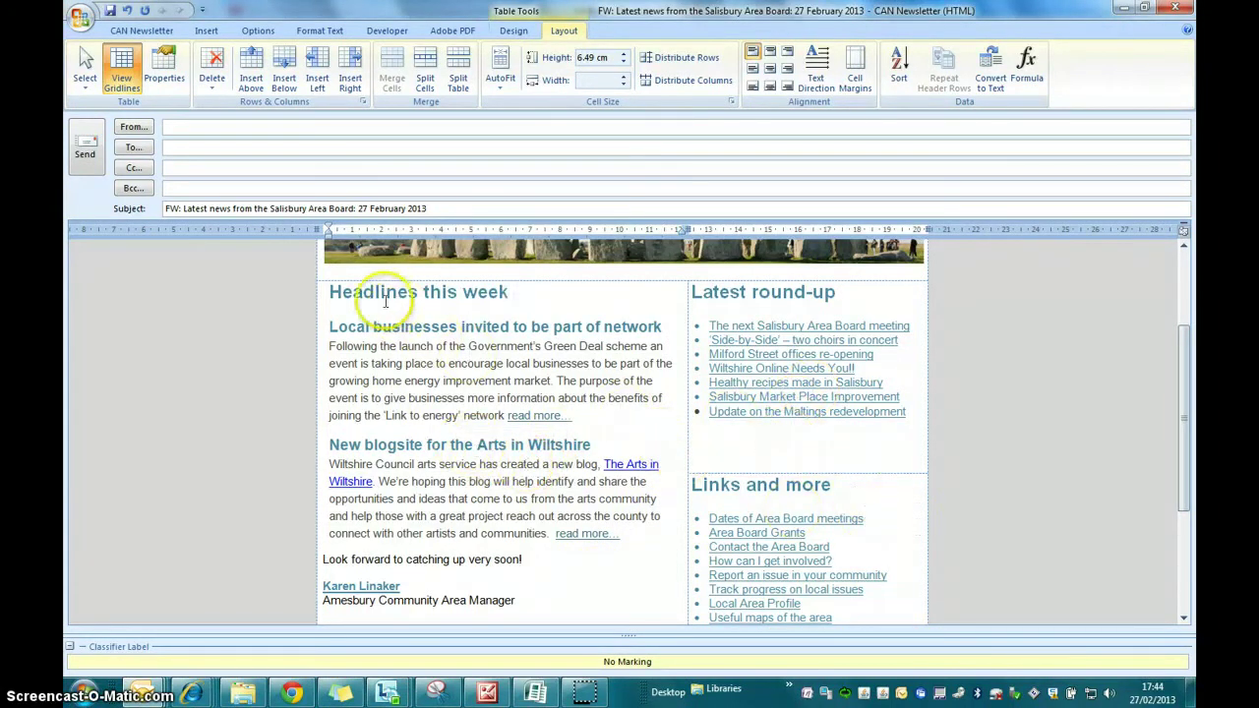
{"action": "left_click", "coordinate": [510, 293]}
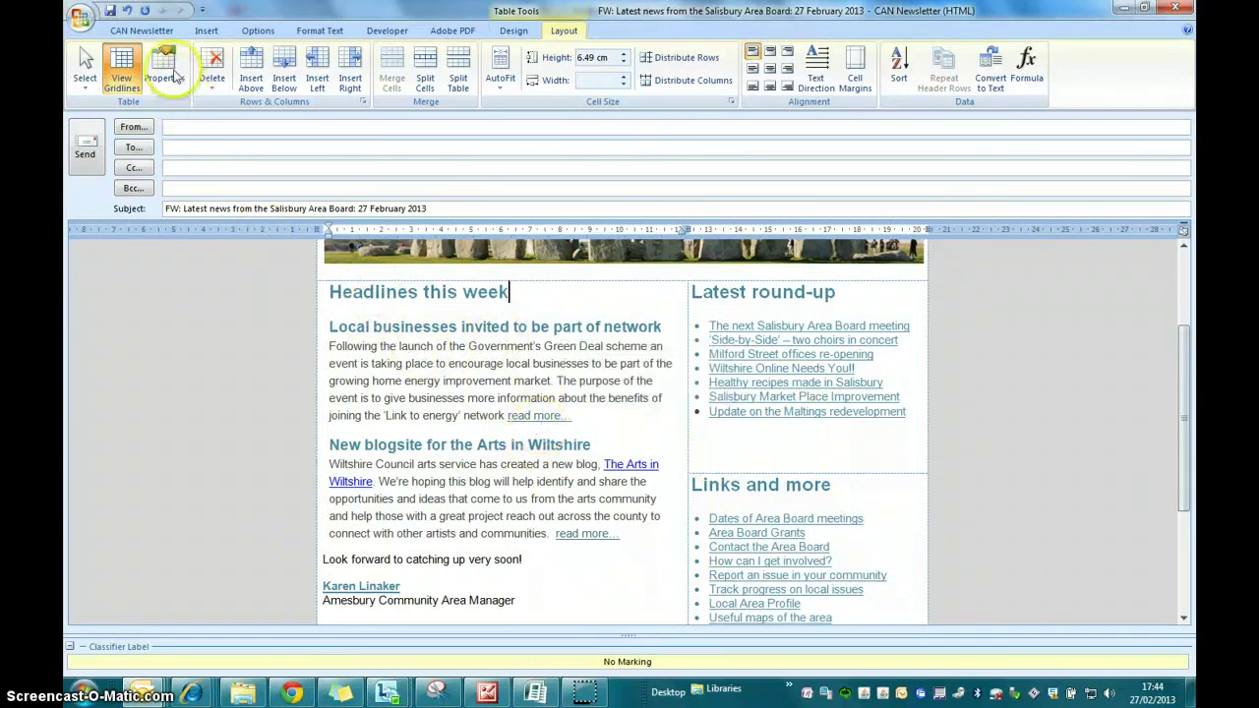
Scroll through the newsletter body on the CAN Newsletter tab, then bring Chrome forward
{"action": "left_click", "coordinate": [143, 31]}
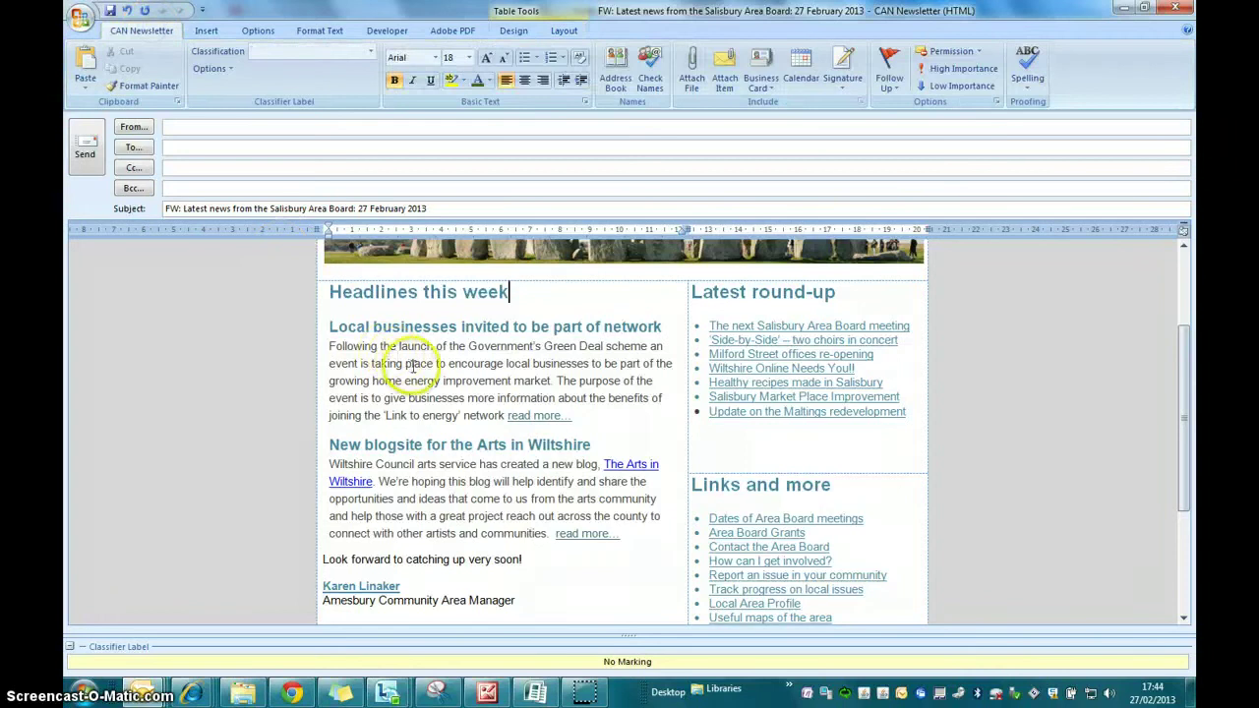
{"action": "scroll", "coordinate": [425, 372], "scroll_direction": "up", "scroll_amount": 2}
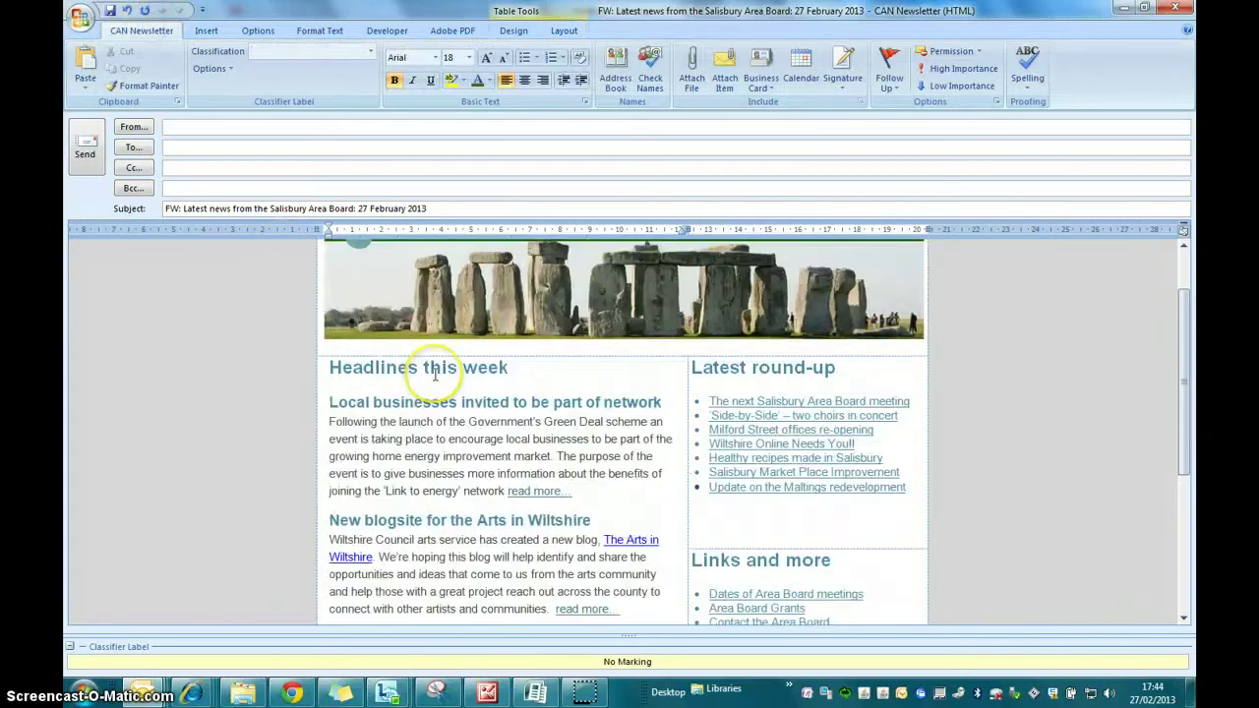
{"action": "scroll", "coordinate": [435, 373], "scroll_direction": "down", "scroll_amount": 1}
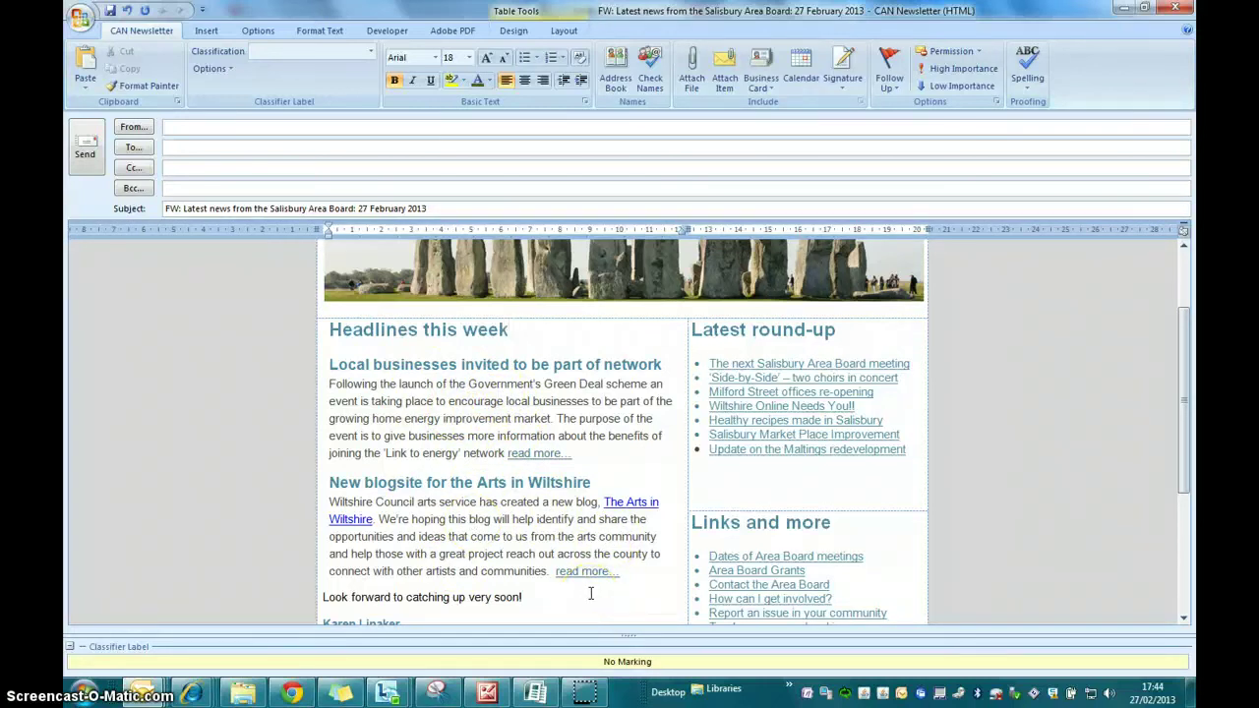
{"action": "scroll", "coordinate": [531, 588], "scroll_direction": "down", "scroll_amount": 1}
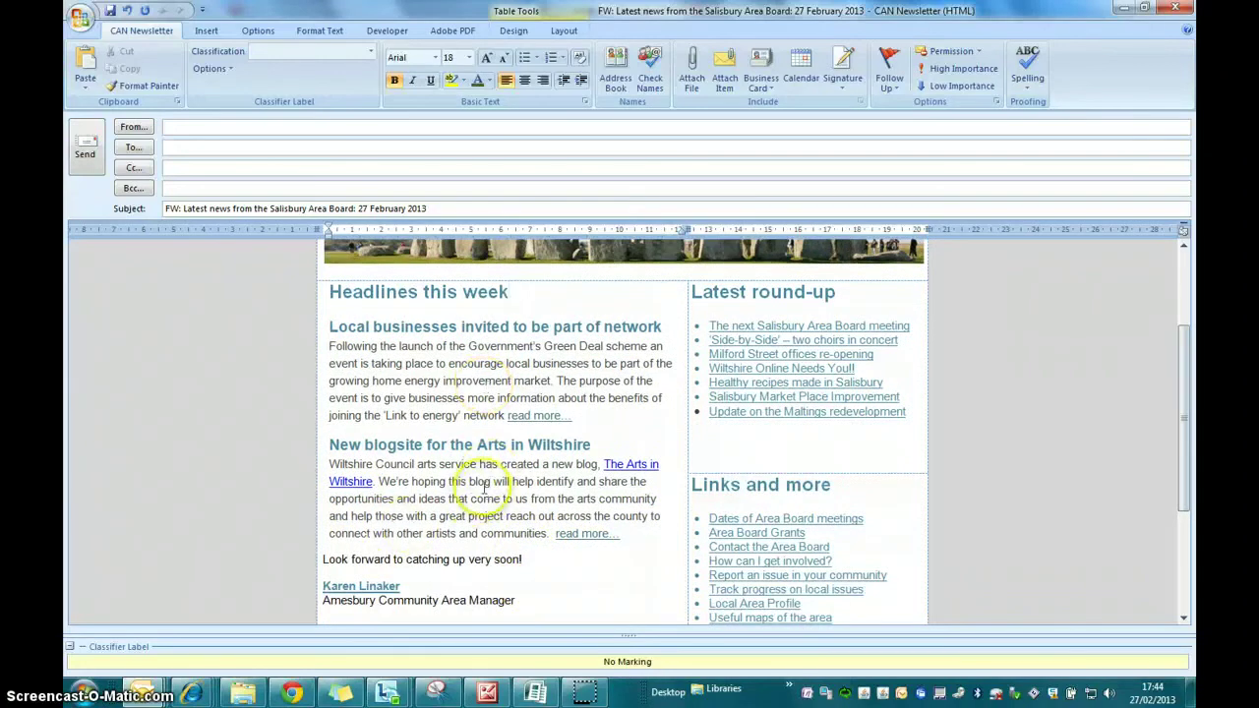
{"action": "left_click", "coordinate": [292, 693]}
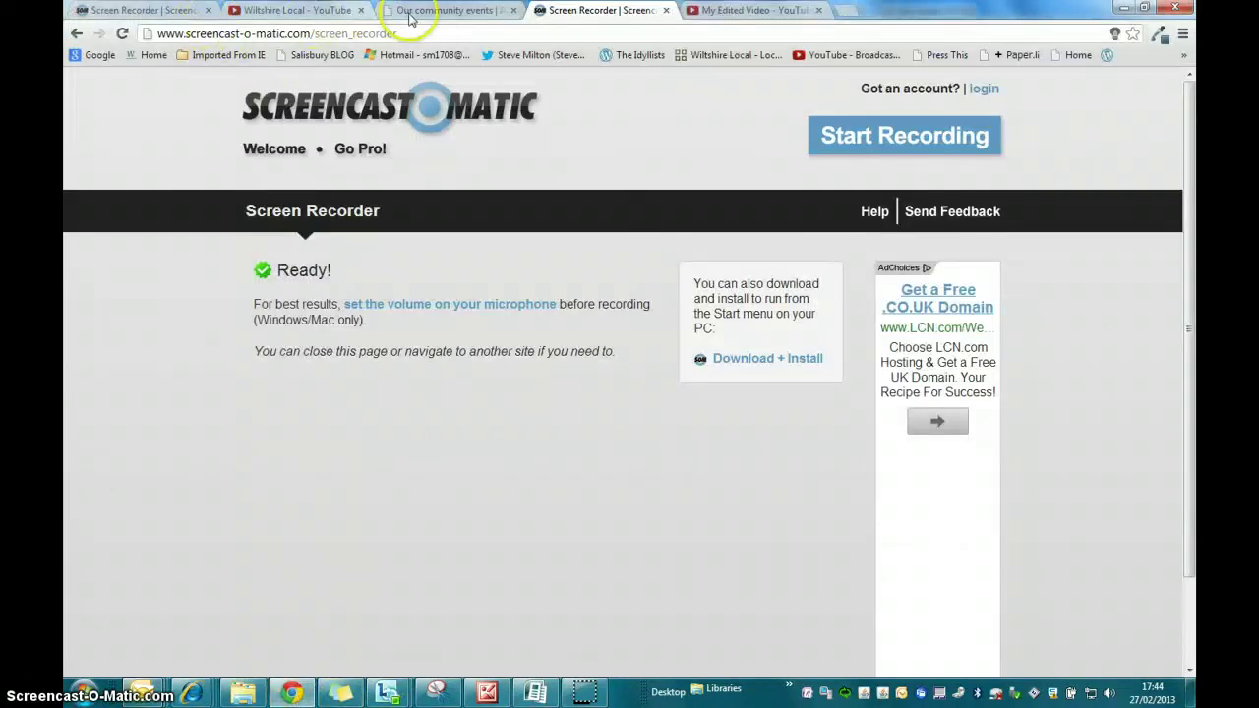
From the Amesbury site's Home page, copy the Wiltshire Good Neighbours and Amesbury Museum news items
{"action": "left_click", "coordinate": [430, 14]}
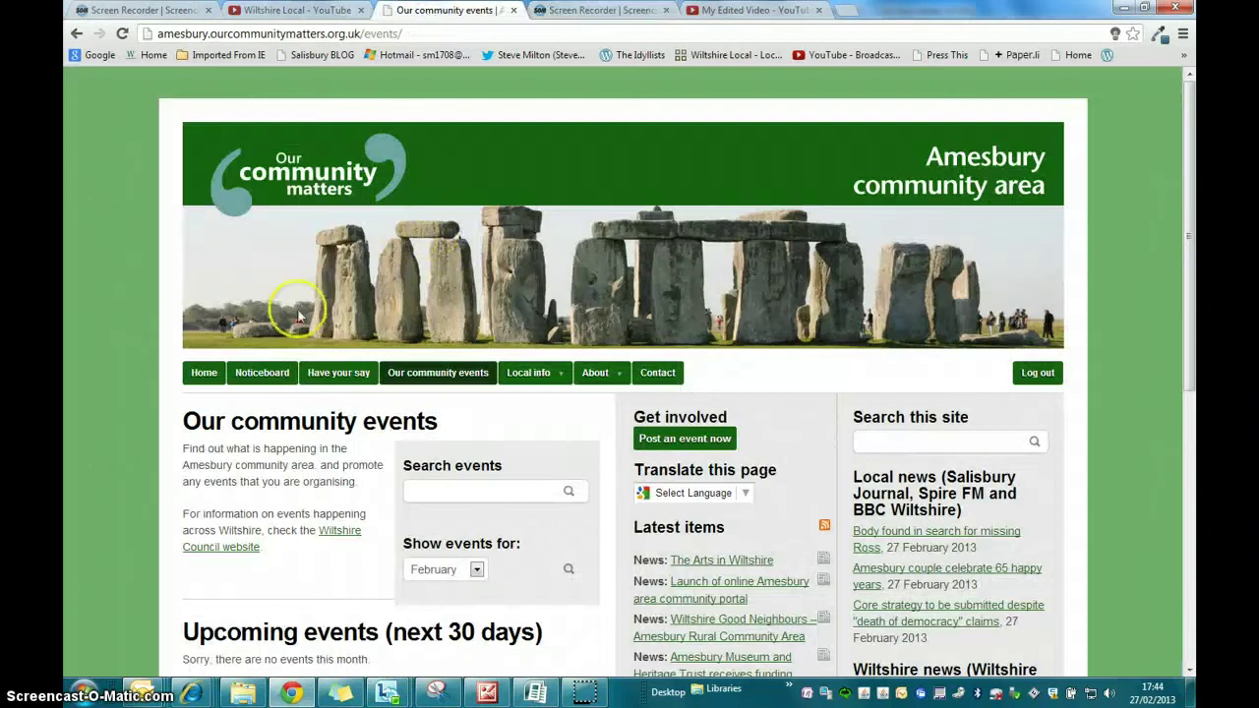
{"action": "left_click", "coordinate": [208, 373]}
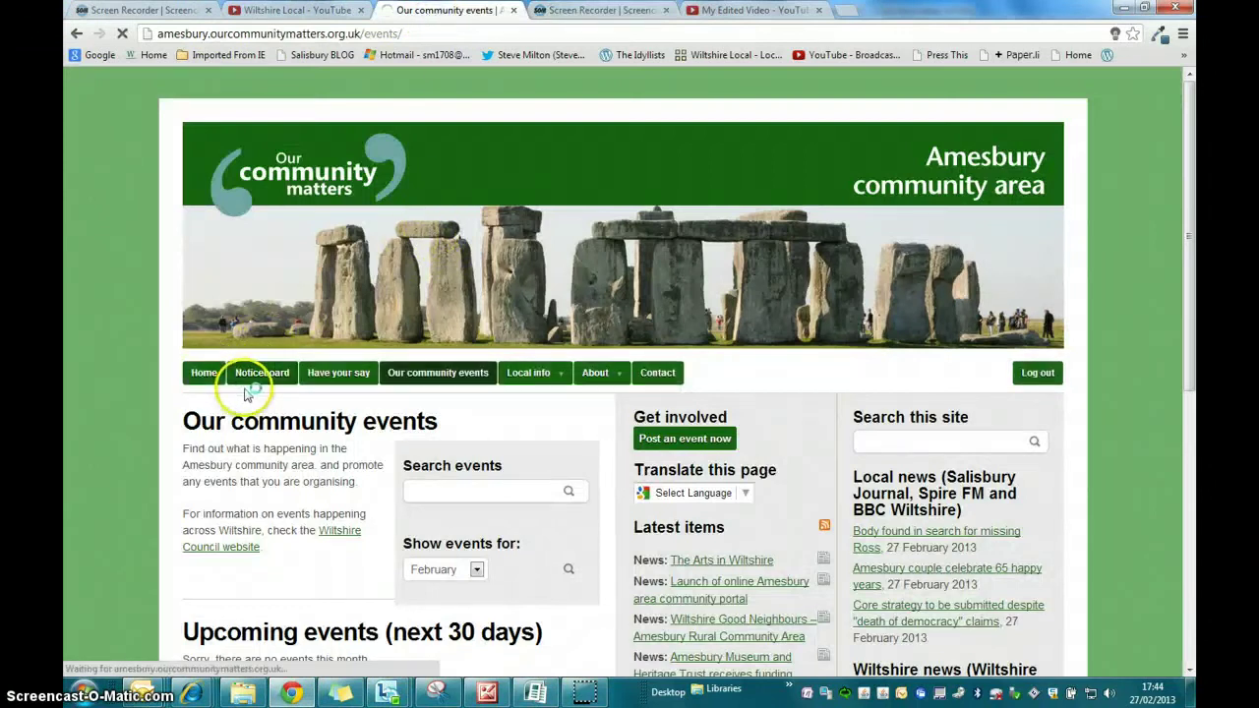
{"action": "scroll", "coordinate": [425, 438], "scroll_direction": "down", "scroll_amount": 7}
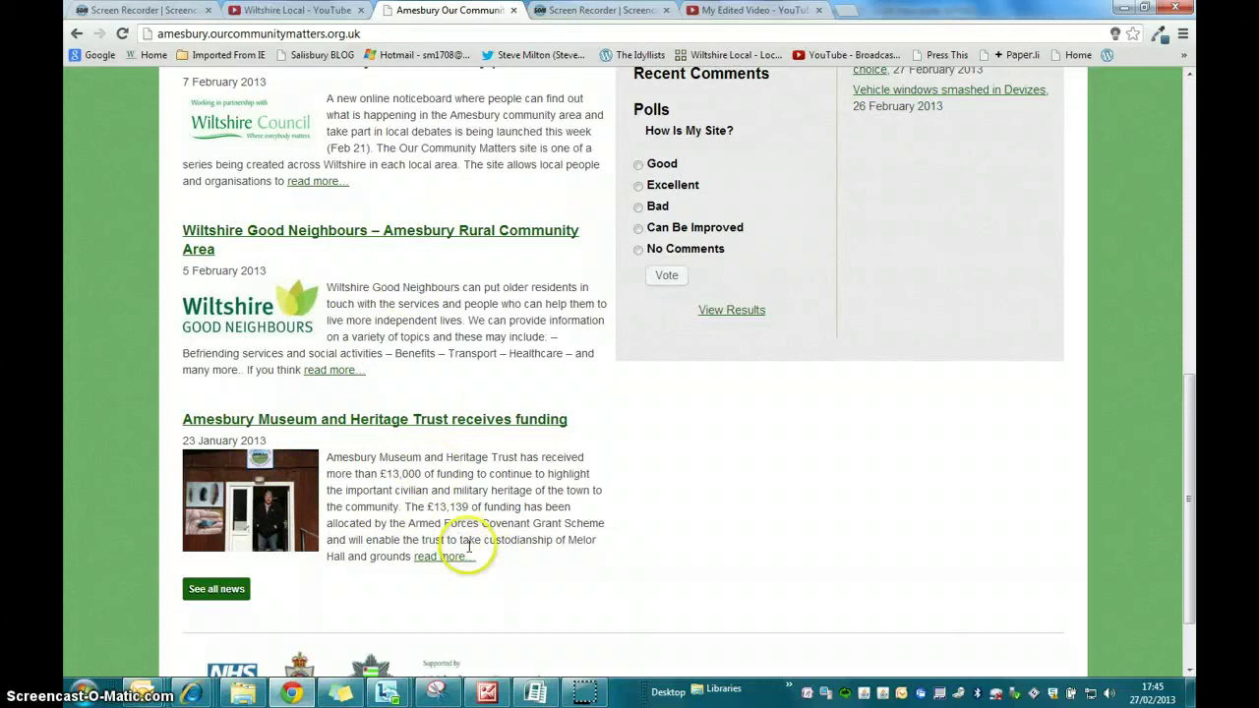
{"action": "left_click_drag", "start_coordinate": [491, 565], "coordinate": [187, 230]}
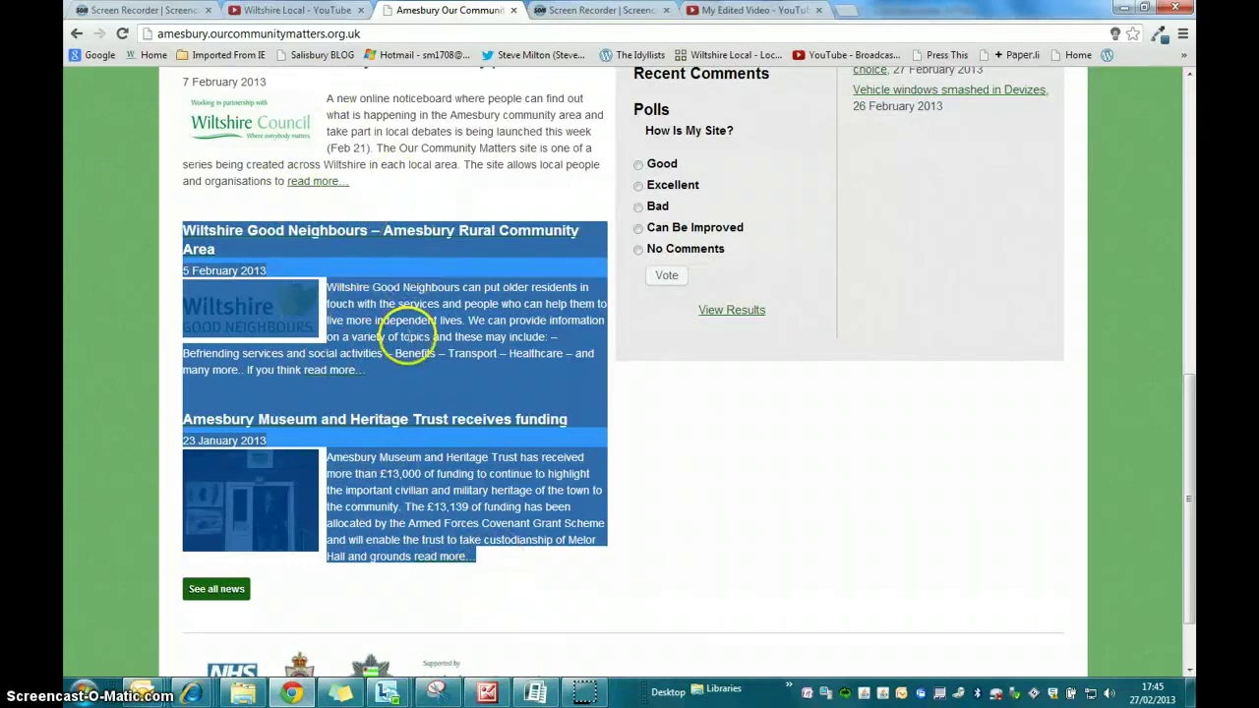
{"action": "right_click", "coordinate": [412, 371]}
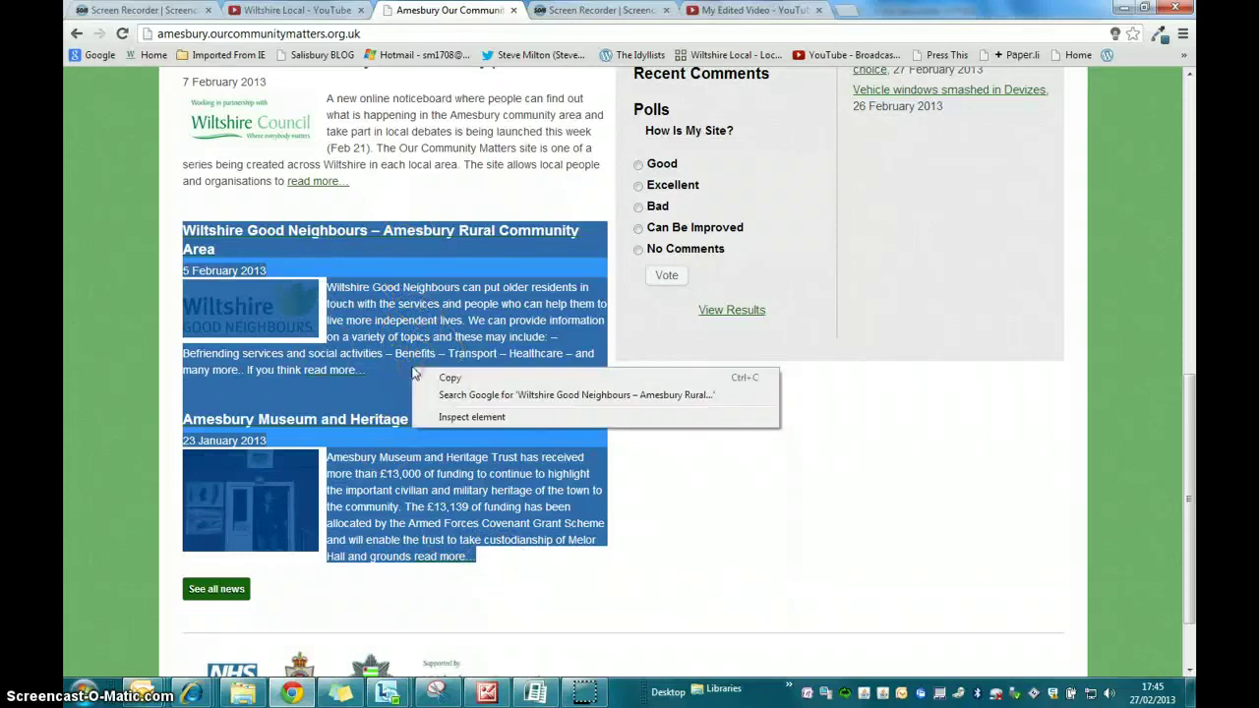
{"action": "left_click", "coordinate": [463, 378]}
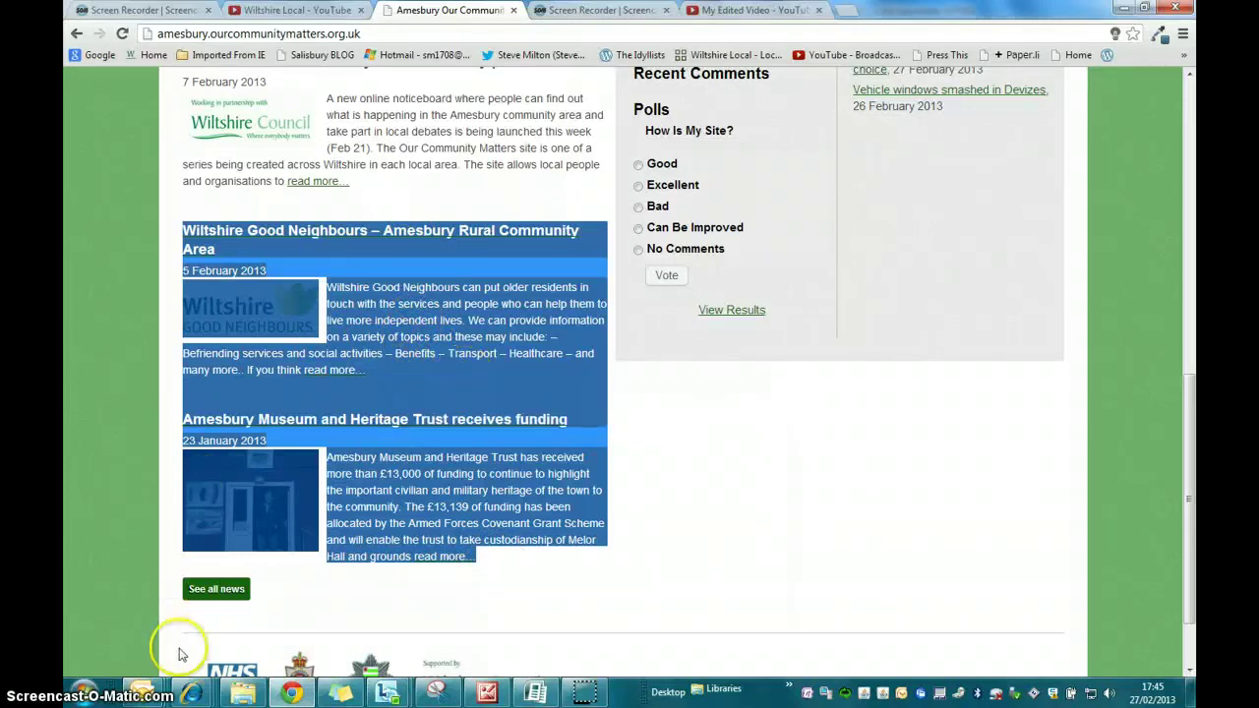
Switch back to the FW: CAN Newsletter (HTML) window and click after the second article
{"action": "mouse_move", "coordinate": [148, 692]}
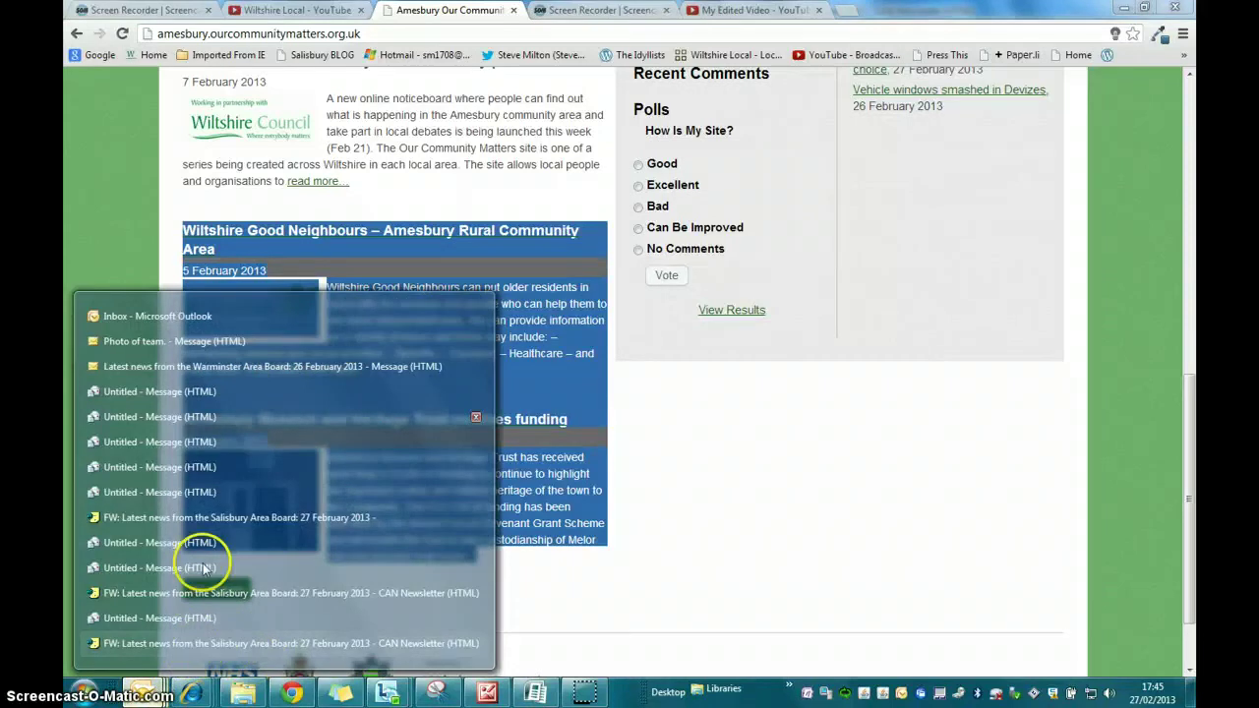
{"action": "mouse_move", "coordinate": [190, 324]}
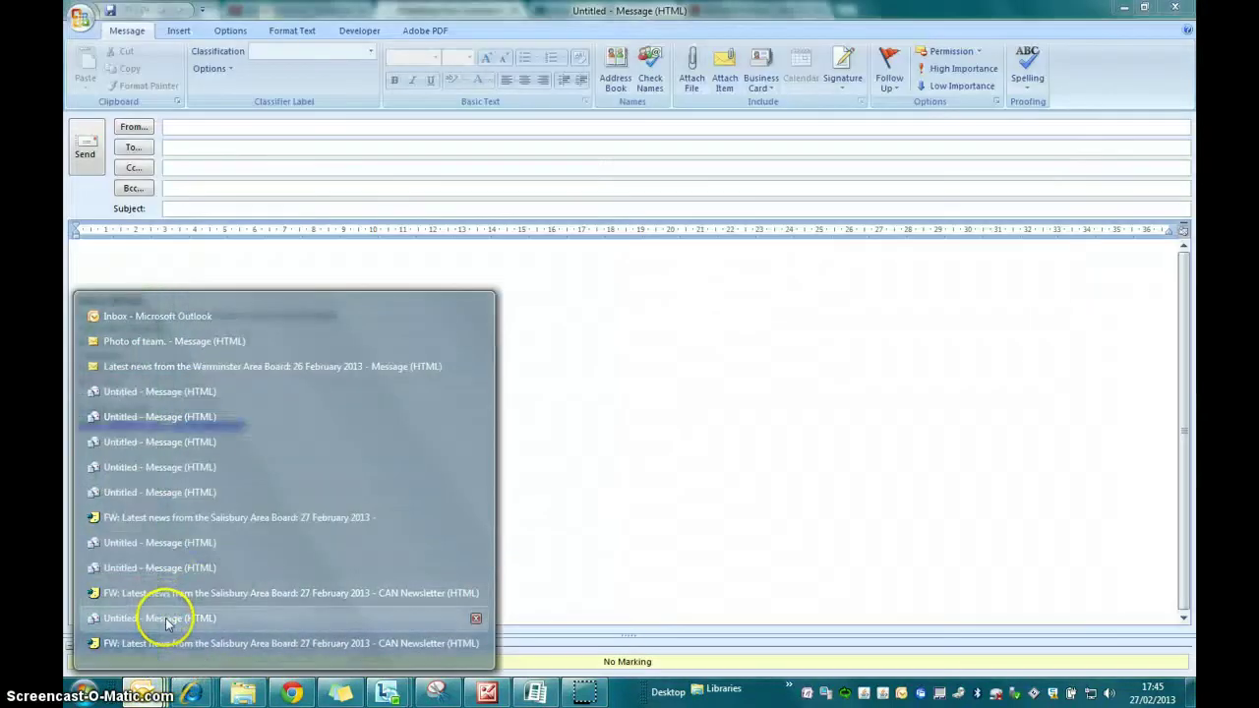
{"action": "left_click", "coordinate": [159, 617]}
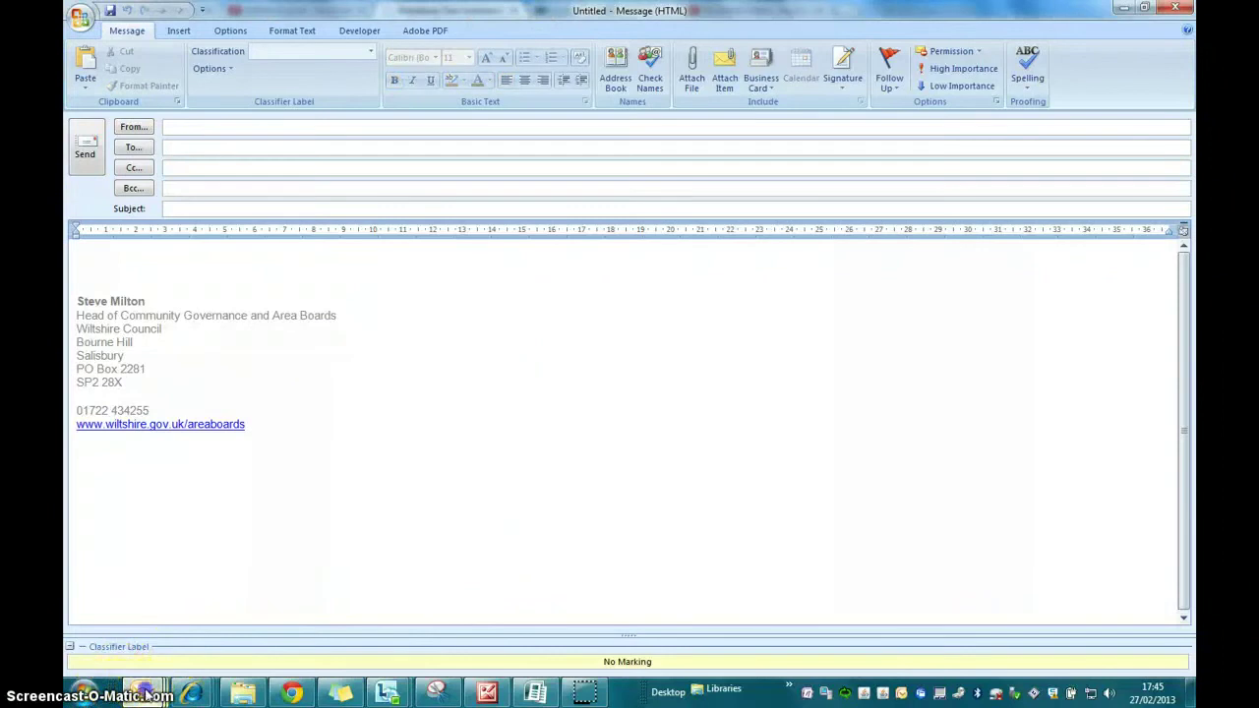
{"action": "mouse_move", "coordinate": [143, 691]}
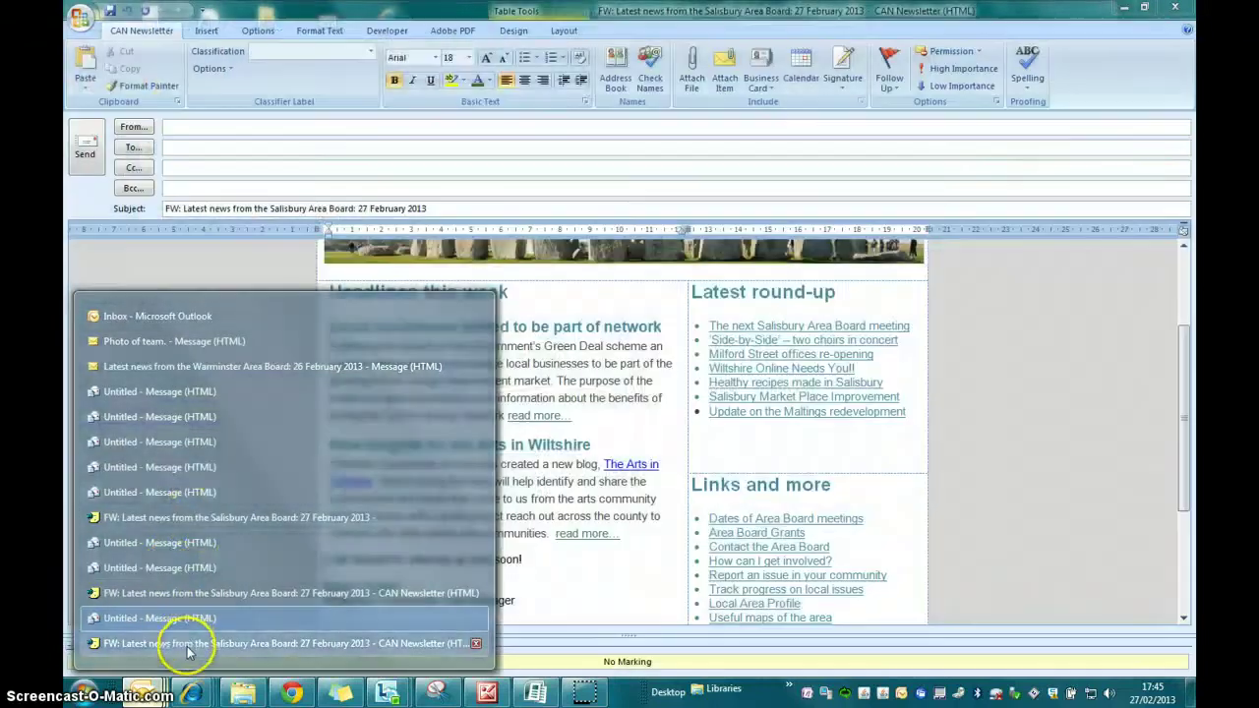
{"action": "left_click", "coordinate": [185, 642]}
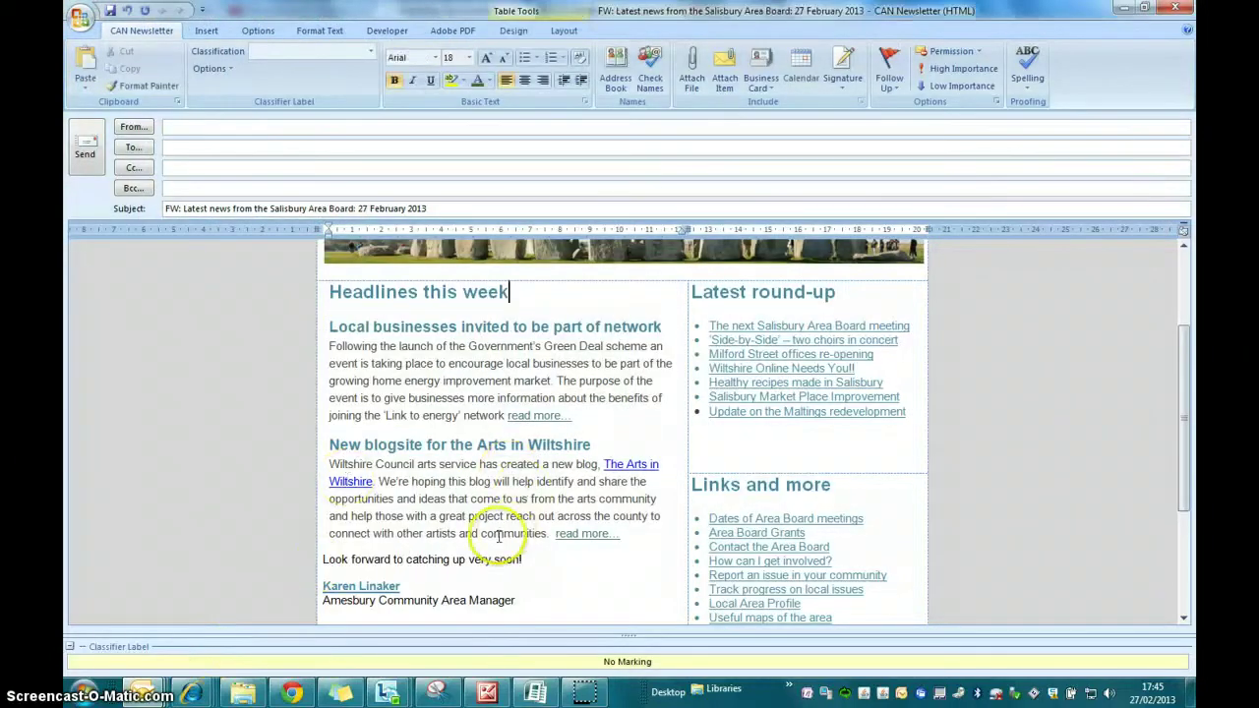
{"action": "scroll", "coordinate": [445, 363], "scroll_direction": "down", "scroll_amount": 1}
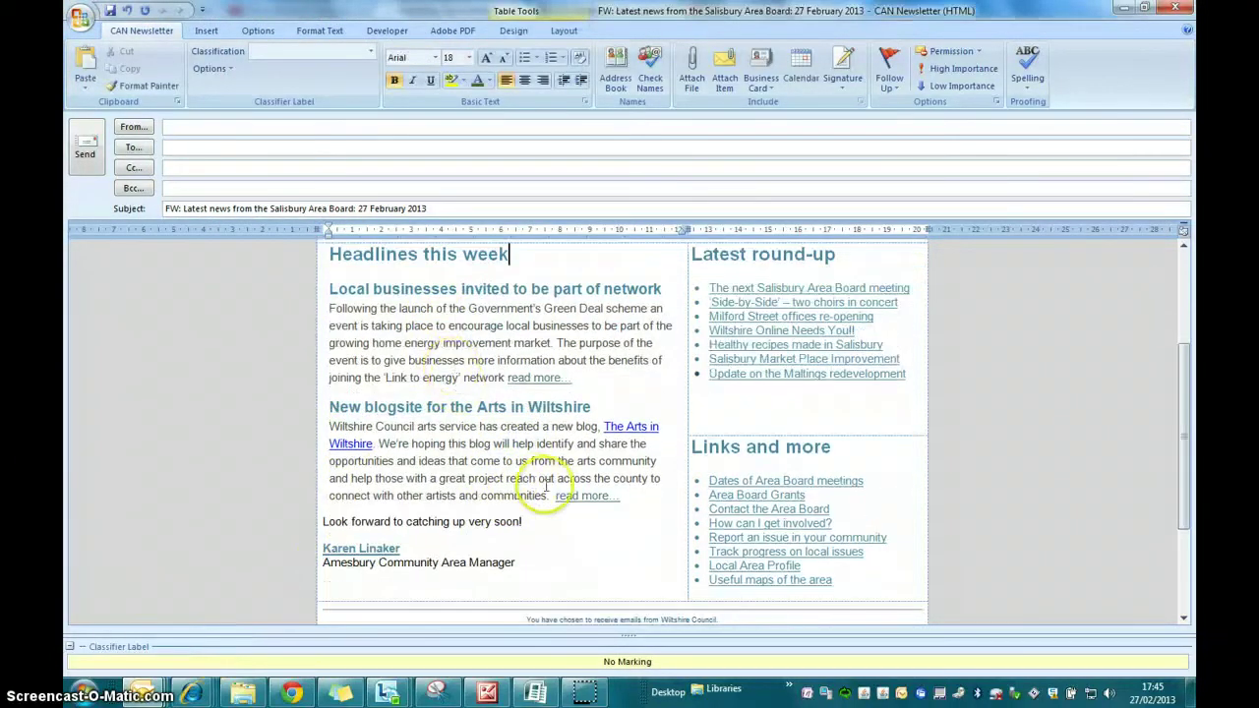
{"action": "left_click", "coordinate": [625, 495]}
Paste the copied Good Neighbours and Museum items over both Headlines this week articles
{"action": "left_click_drag", "start_coordinate": [627, 498], "coordinate": [403, 390]}
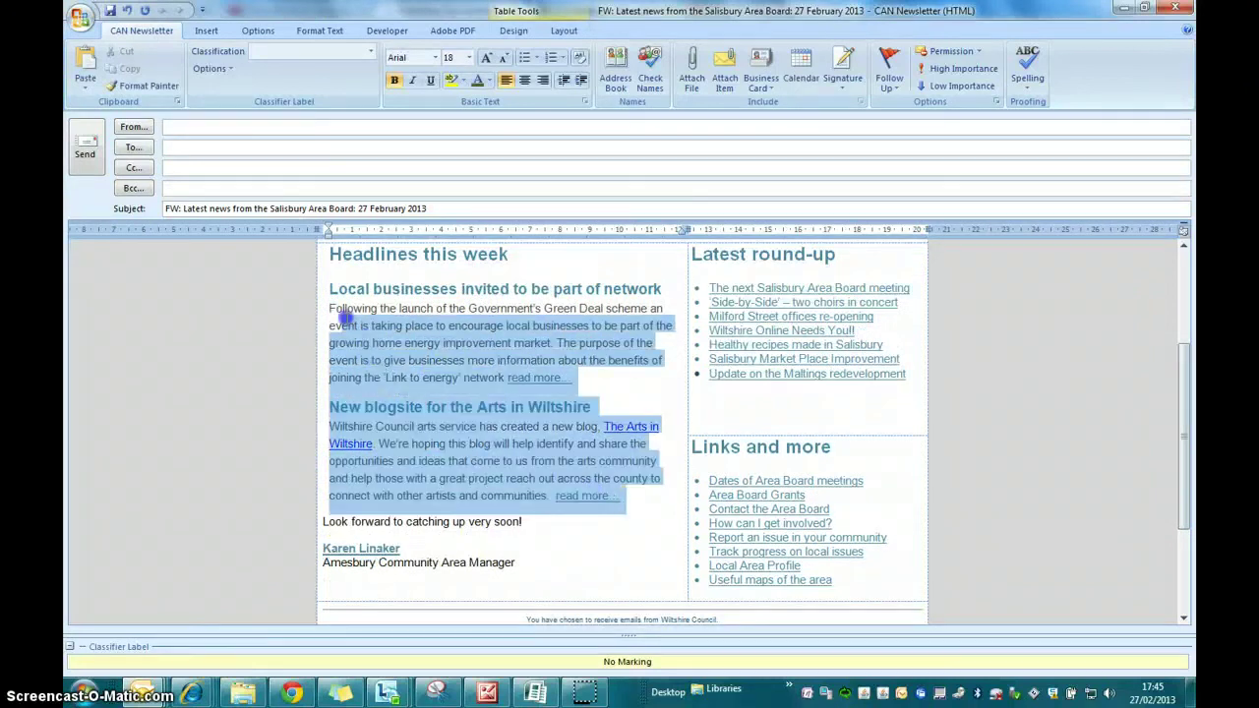
{"action": "left_click_drag", "start_coordinate": [346, 317], "coordinate": [324, 295]}
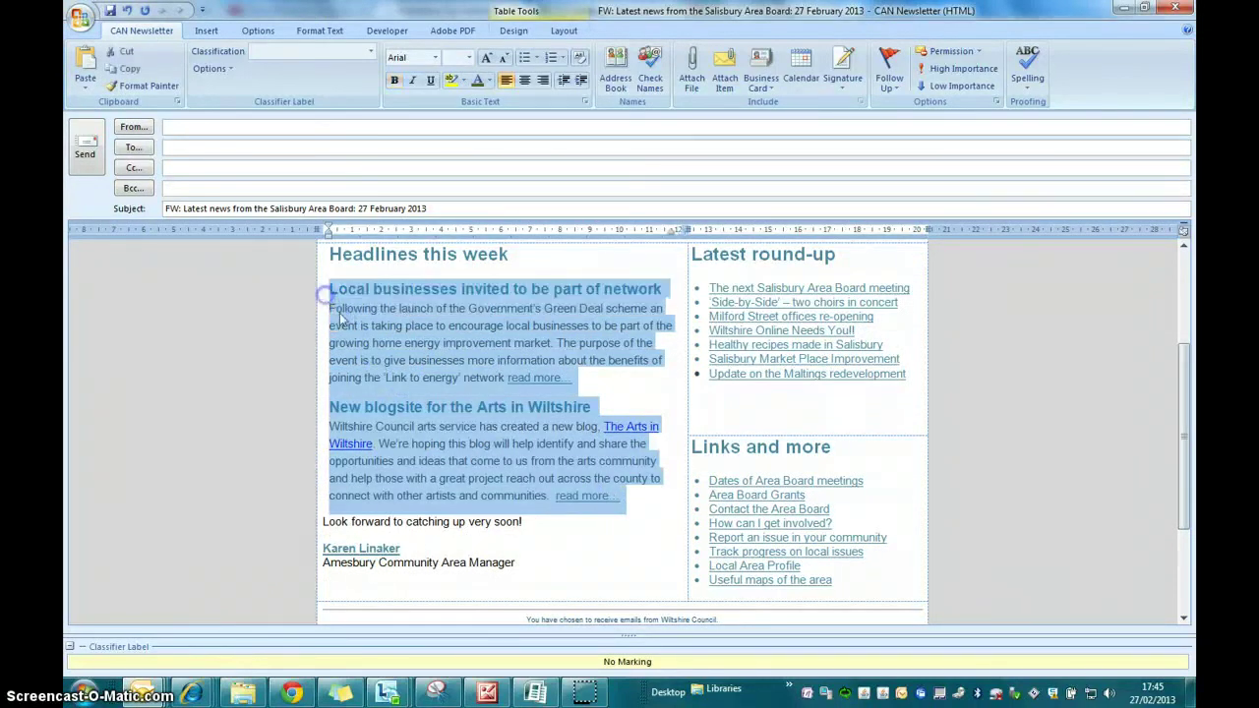
{"action": "right_click", "coordinate": [417, 378]}
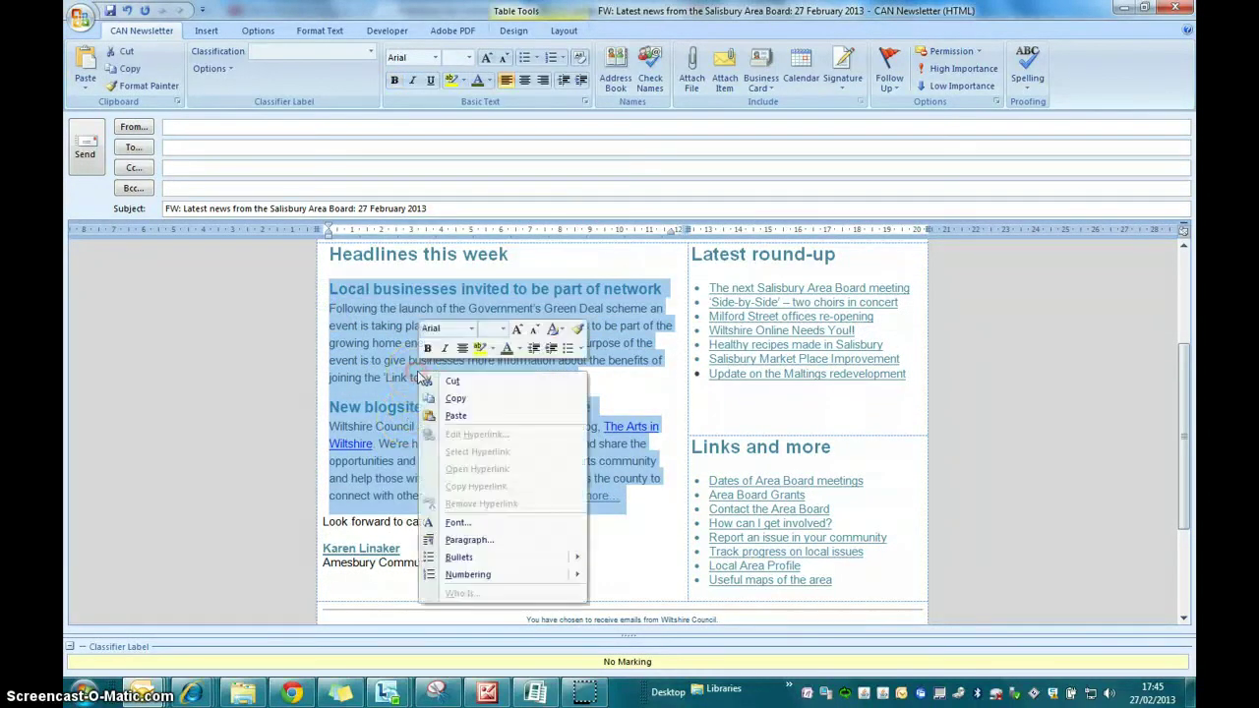
{"action": "left_click", "coordinate": [479, 417]}
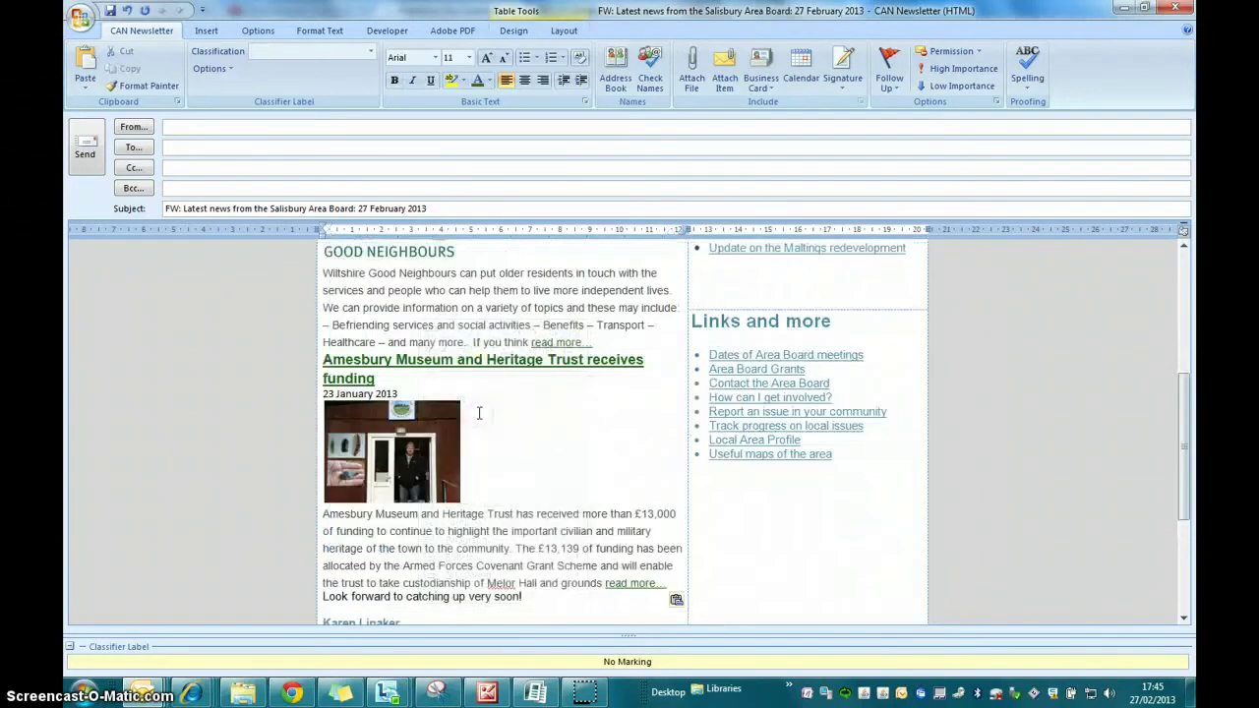
{"action": "scroll", "coordinate": [481, 421], "scroll_direction": "up", "scroll_amount": 5}
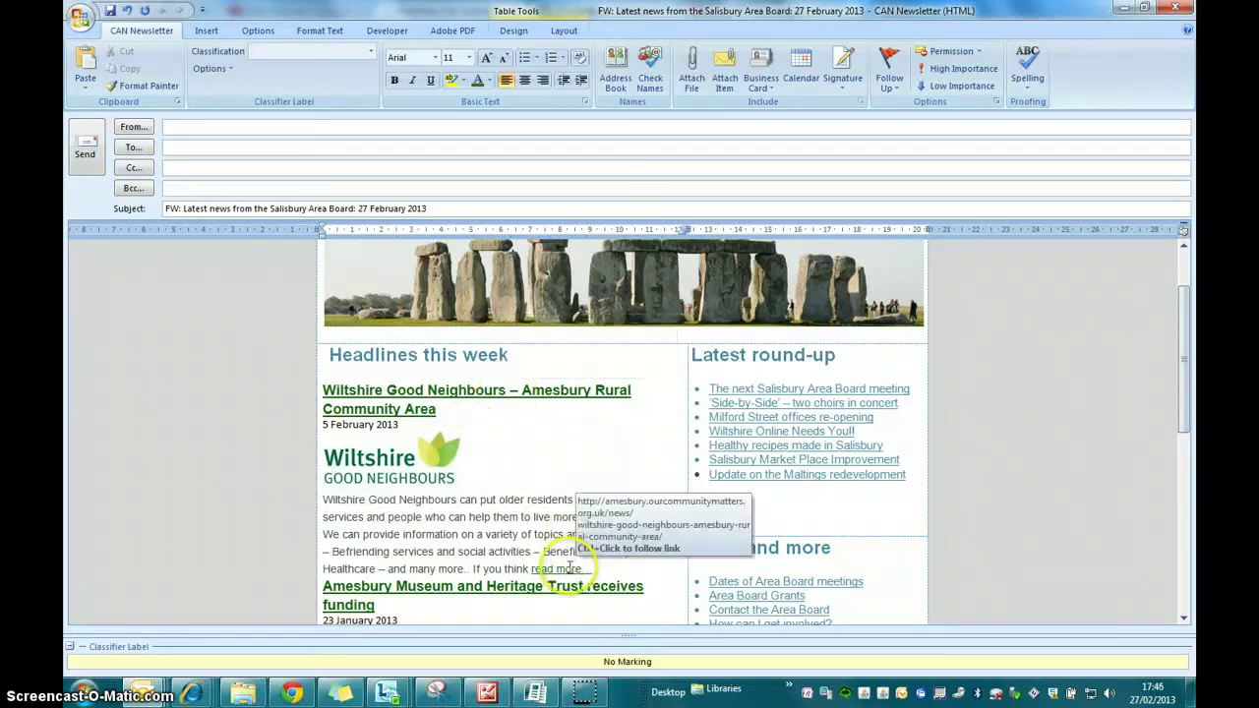
{"action": "scroll", "coordinate": [497, 482], "scroll_direction": "down", "scroll_amount": 4}
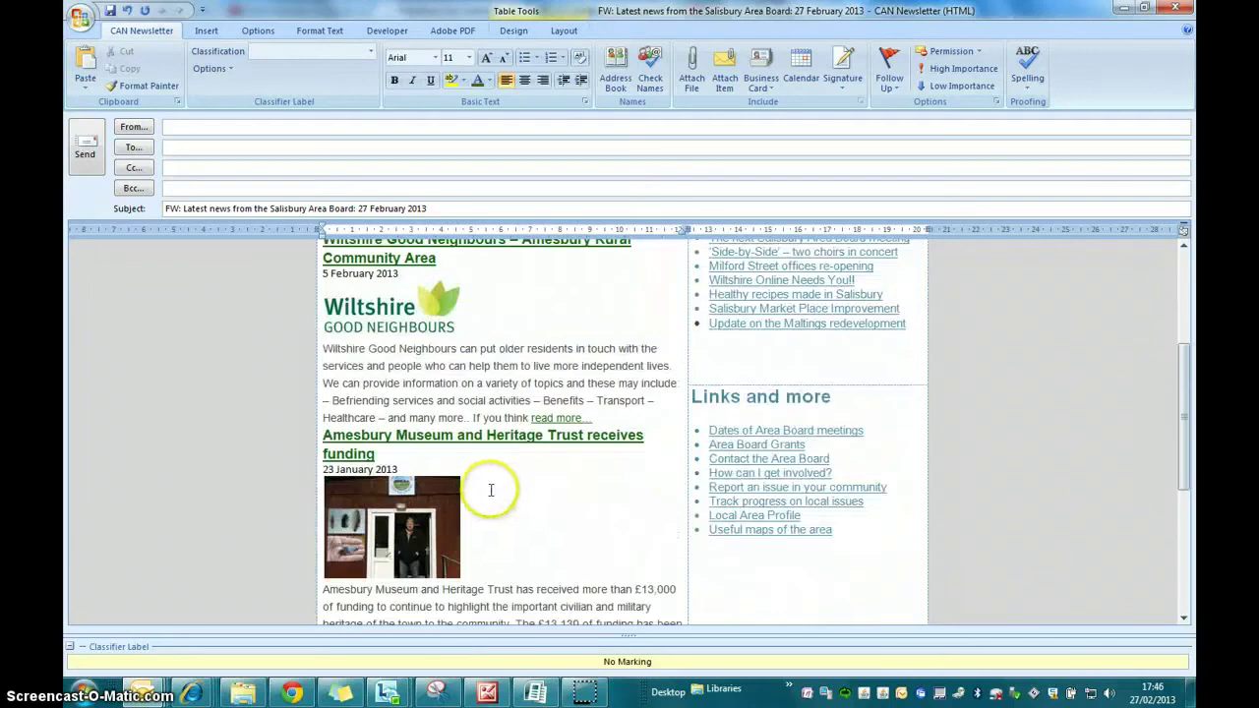
{"action": "scroll", "coordinate": [383, 502], "scroll_direction": "up", "scroll_amount": 3}
Delete the Good Neighbours logo, the Museum photo, and the 5 February and 23 January 2013 date lines
{"action": "left_click", "coordinate": [440, 423]}
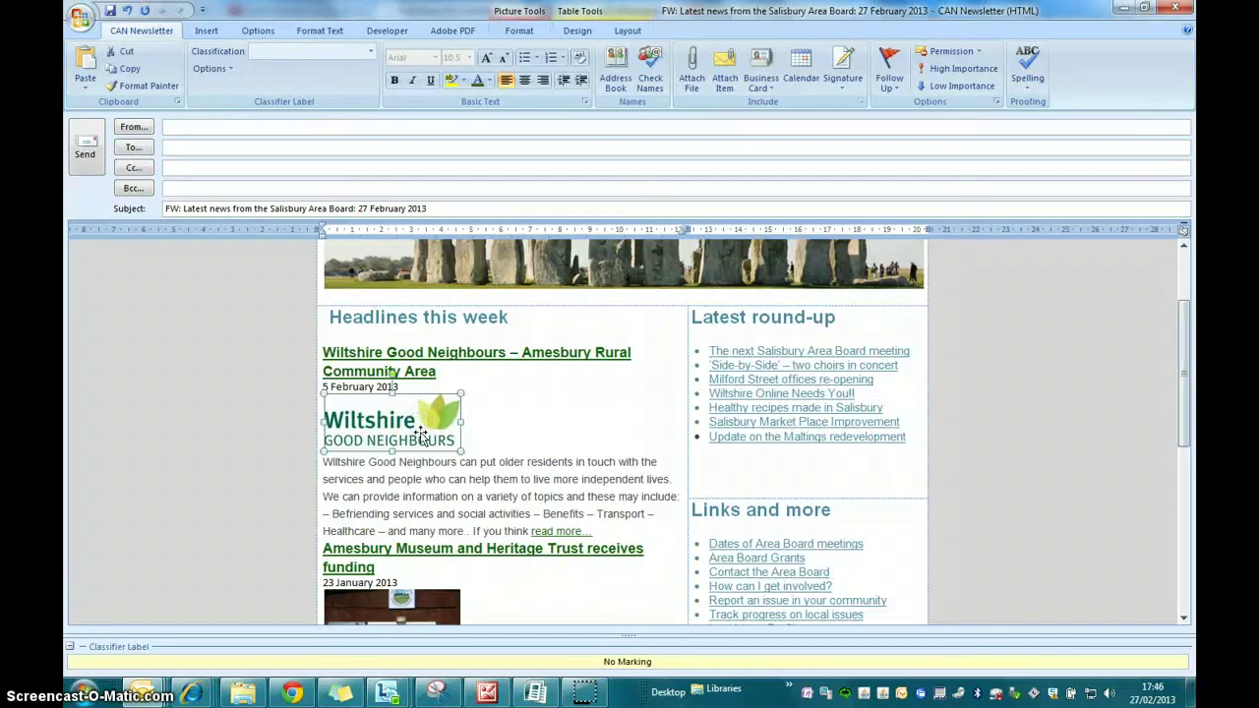
{"action": "key", "text": "Delete"}
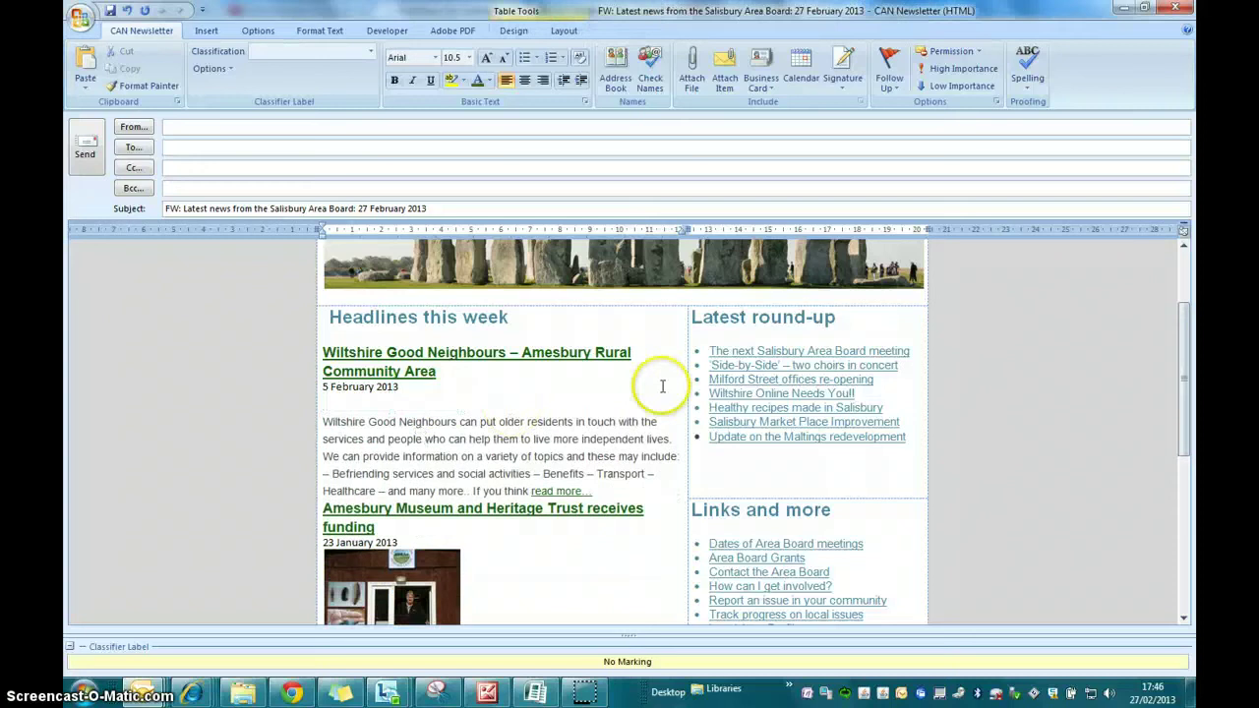
{"action": "left_click", "coordinate": [396, 603]}
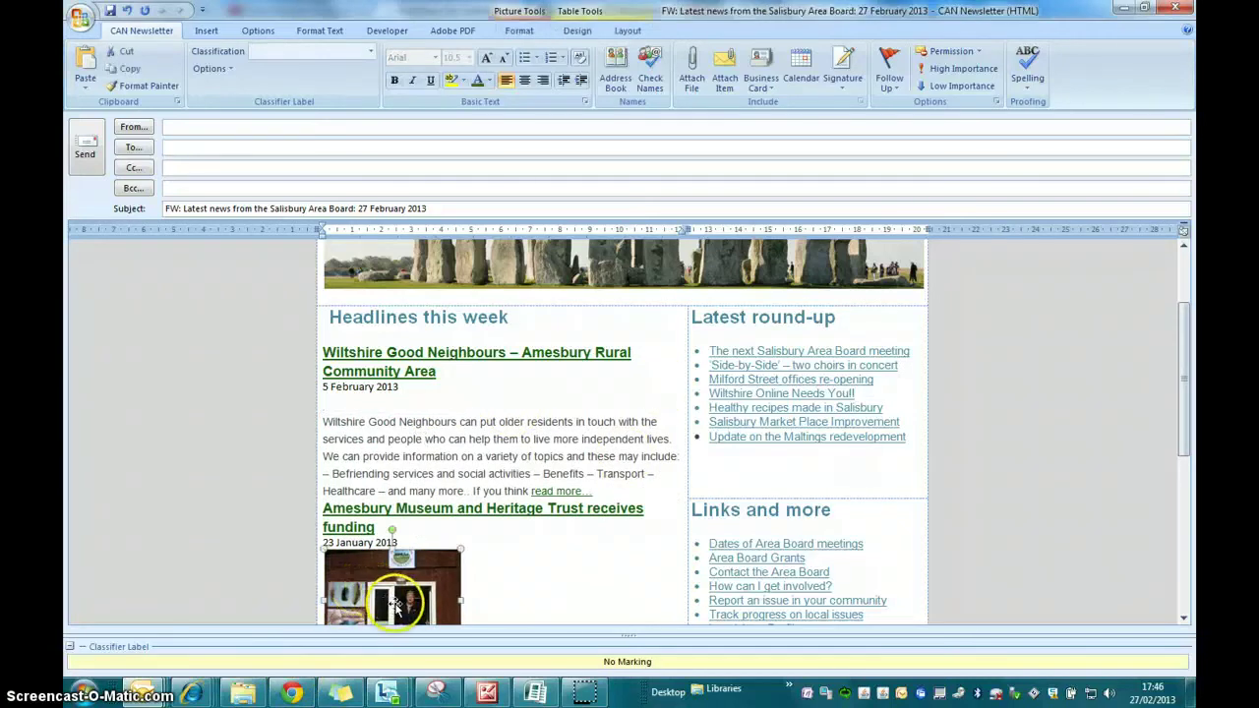
{"action": "key", "text": "Delete"}
{"action": "triple_click", "coordinate": [383, 387]}
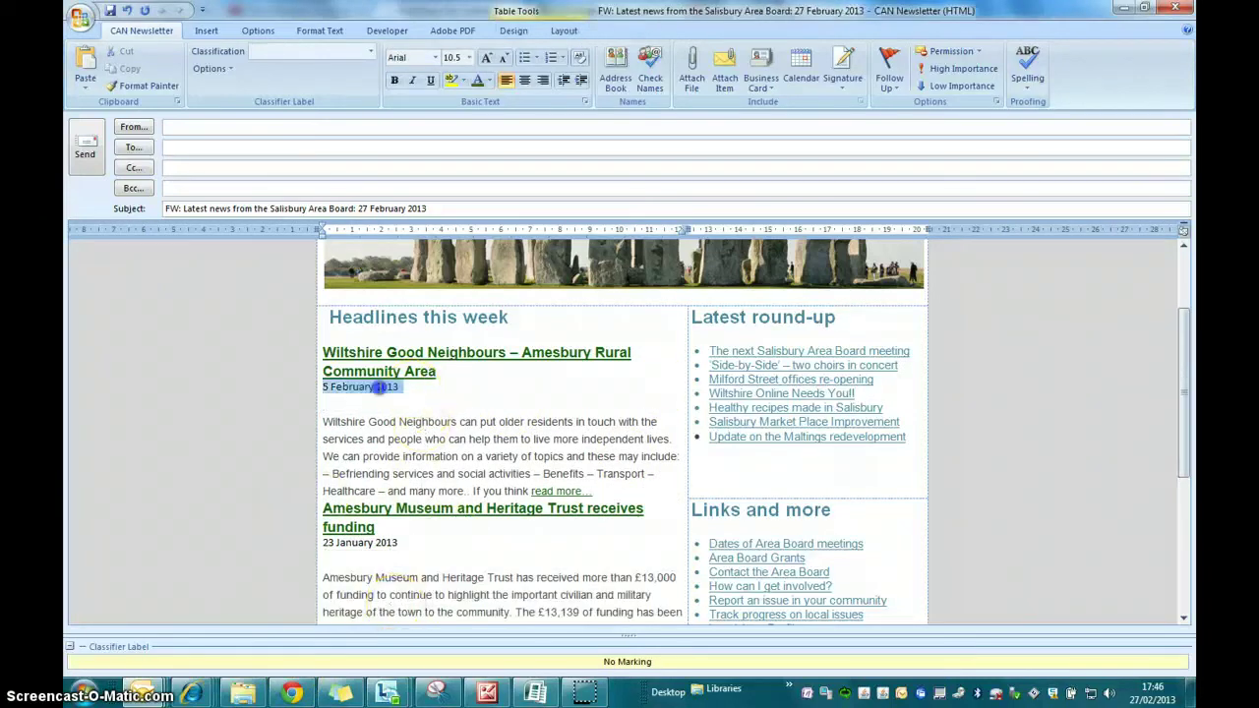
{"action": "key", "text": "Delete"}
{"action": "key", "text": "Delete"}
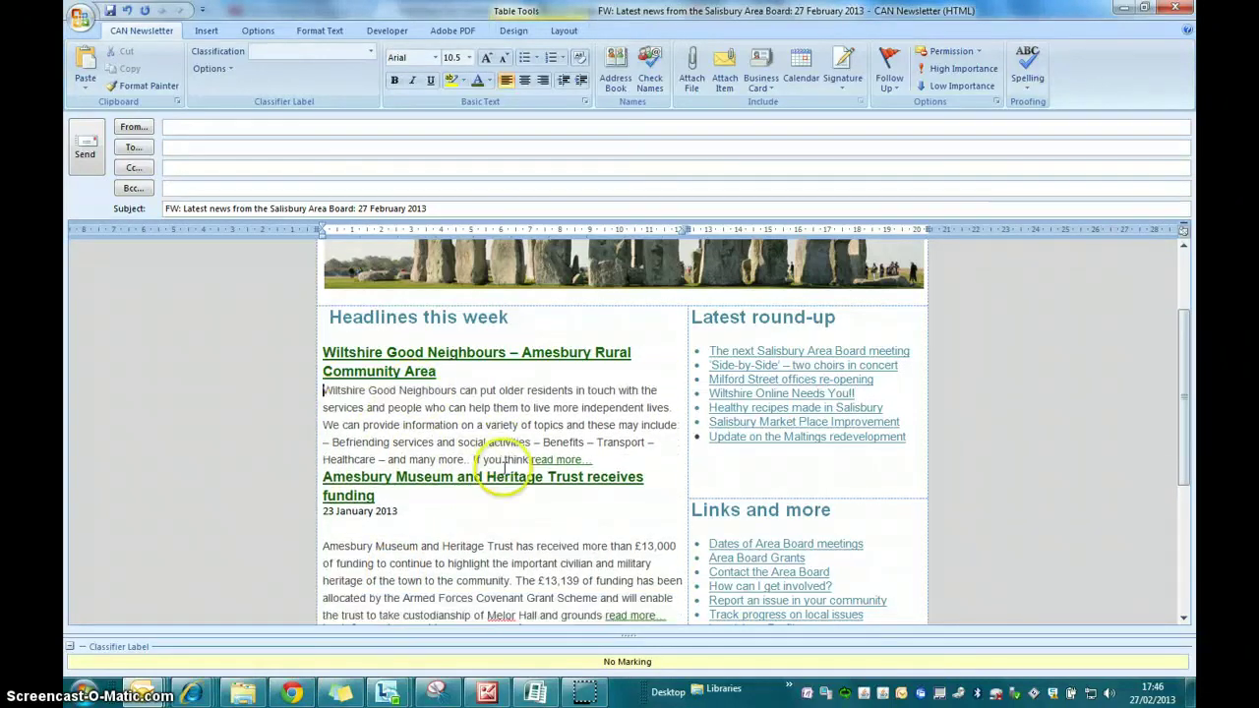
{"action": "triple_click", "coordinate": [350, 513]}
{"action": "key", "text": "Delete"}
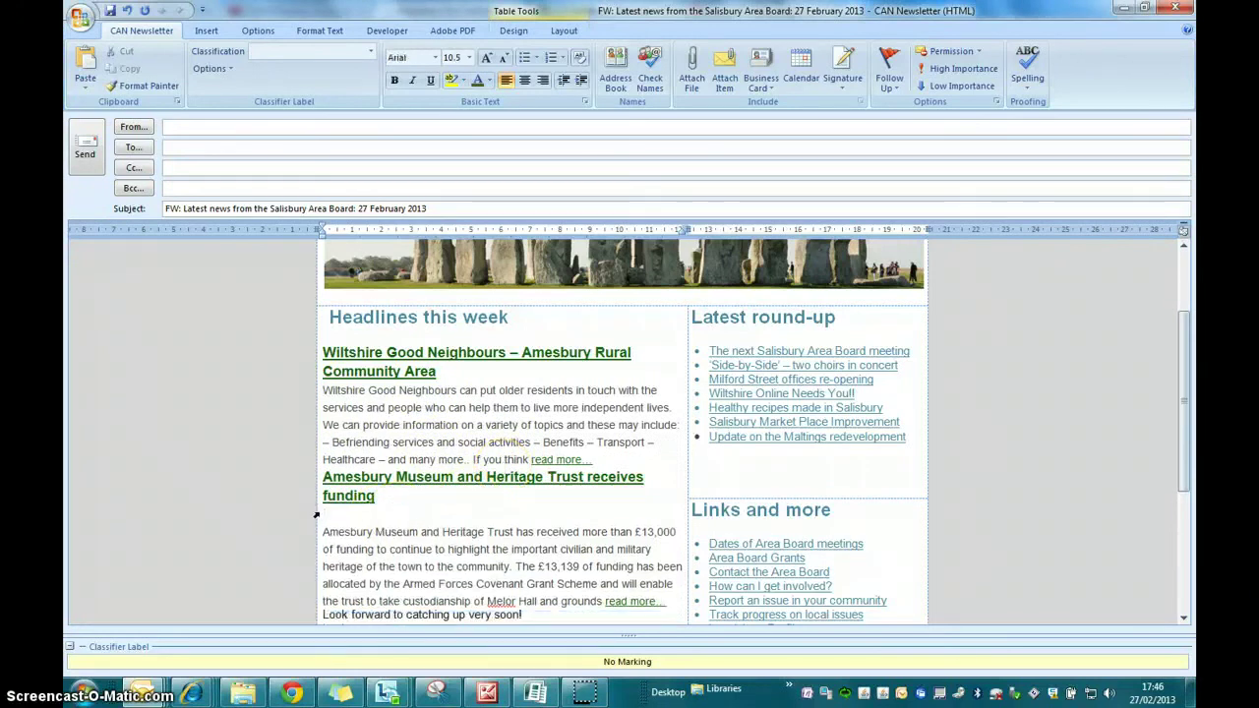
{"action": "key", "text": "Delete"}
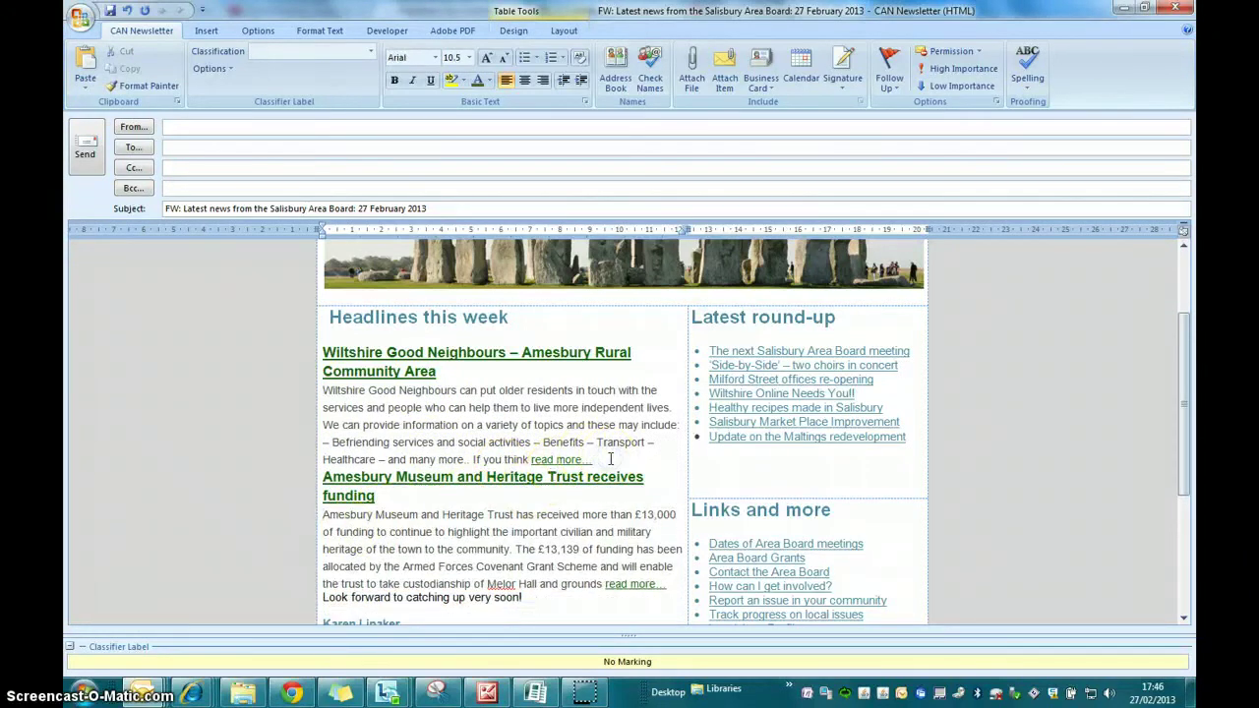
Add blank lines after the first article and before 'Look forward to catching up very soon!'
{"action": "key", "text": "Return"}
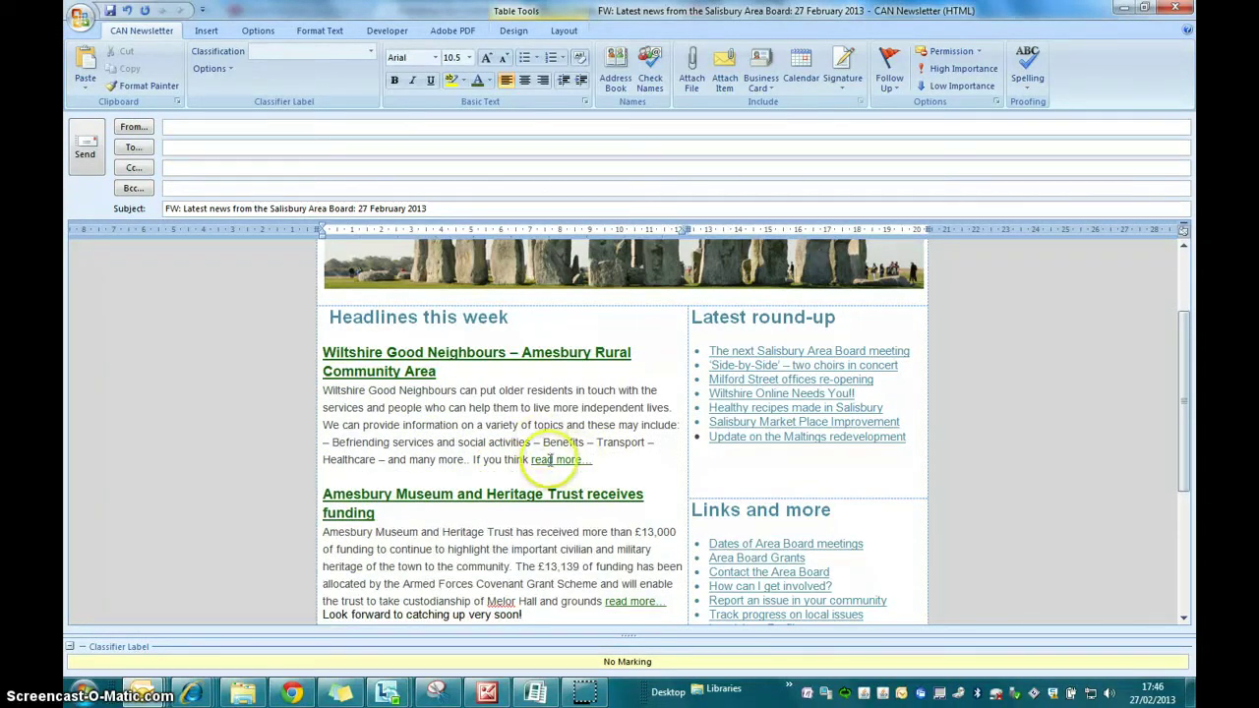
{"action": "scroll", "coordinate": [561, 463], "scroll_direction": "down", "scroll_amount": 3}
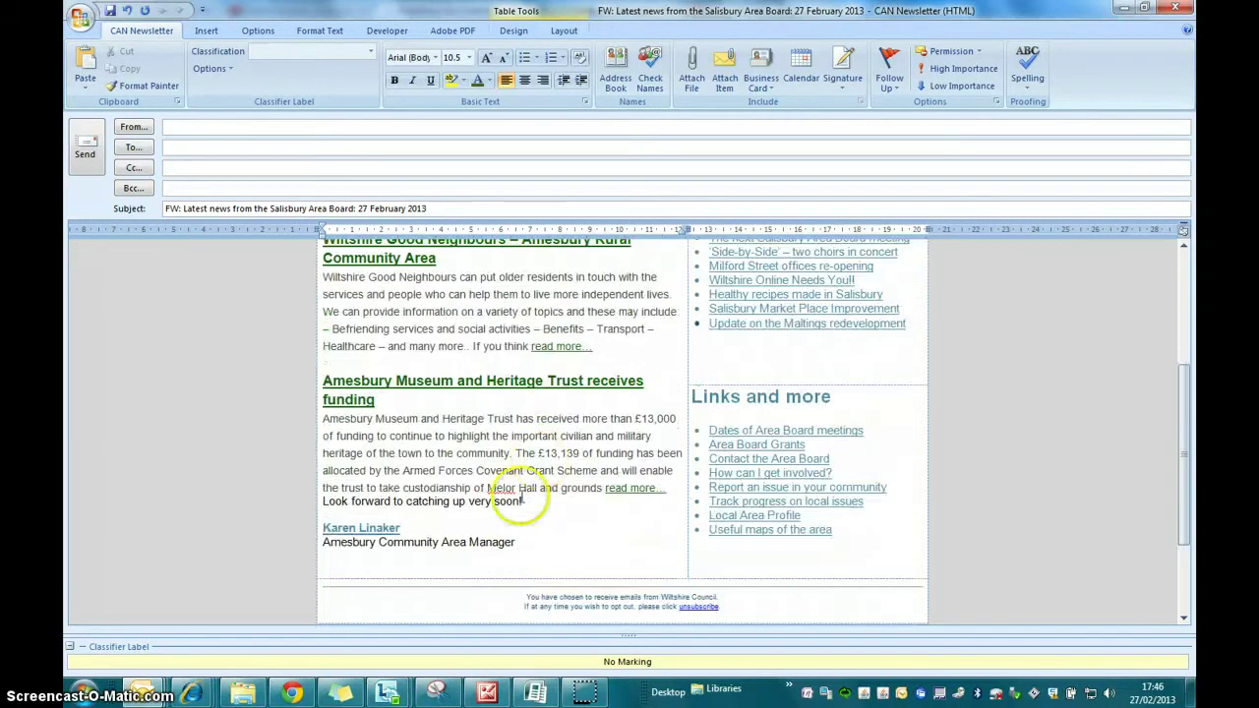
{"action": "left_click", "coordinate": [676, 489]}
{"action": "key", "text": "Return"}
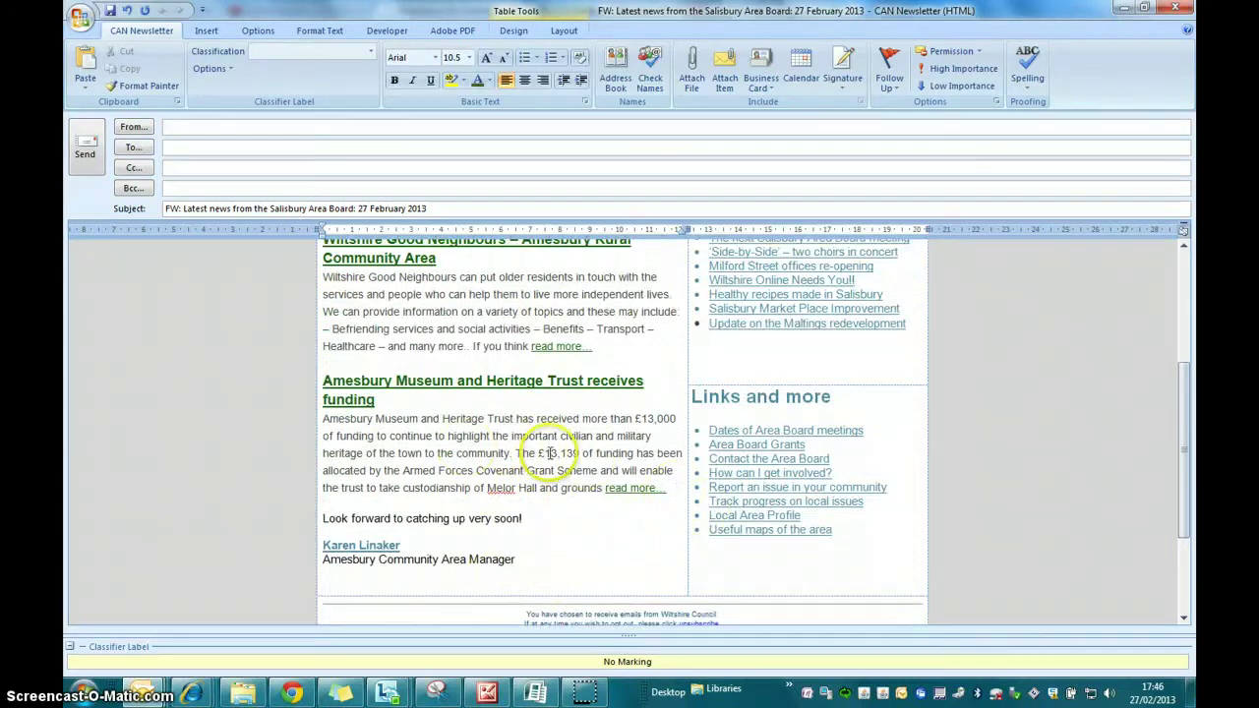
{"action": "scroll", "coordinate": [478, 404], "scroll_direction": "up", "scroll_amount": 6}
{"action": "scroll", "coordinate": [449, 477], "scroll_direction": "down", "scroll_amount": 6}
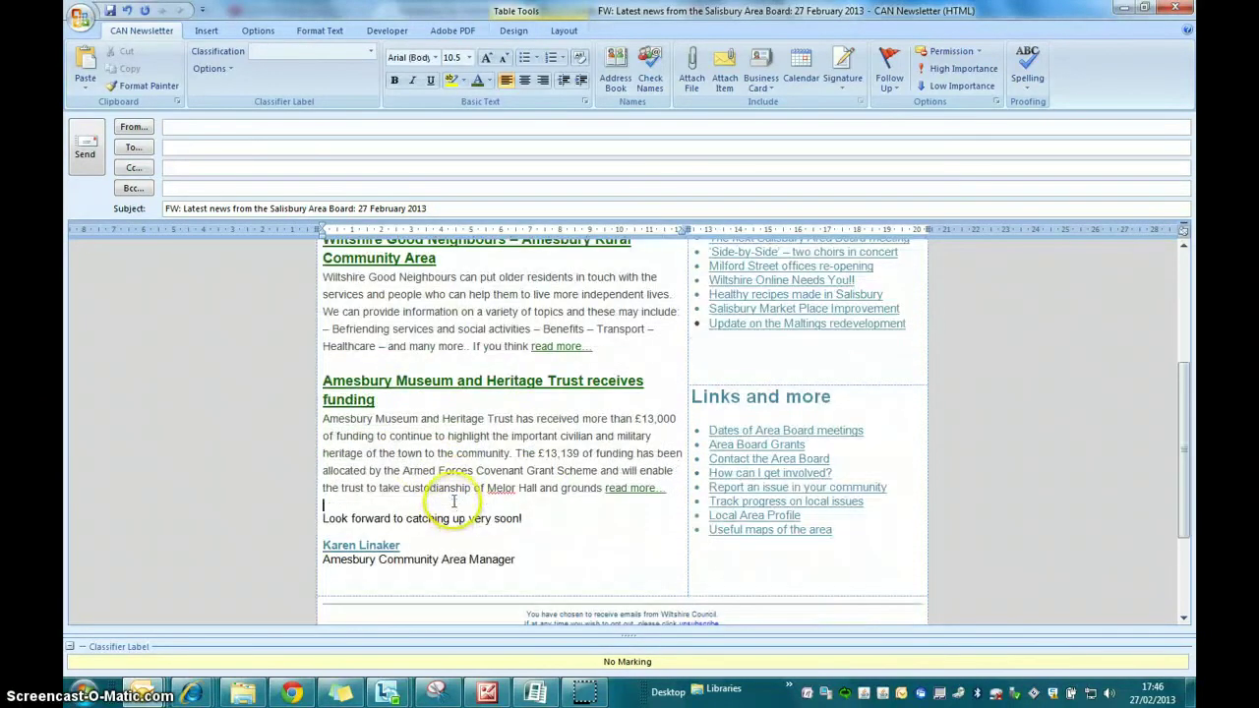
{"action": "scroll", "coordinate": [428, 343], "scroll_direction": "up", "scroll_amount": 2}
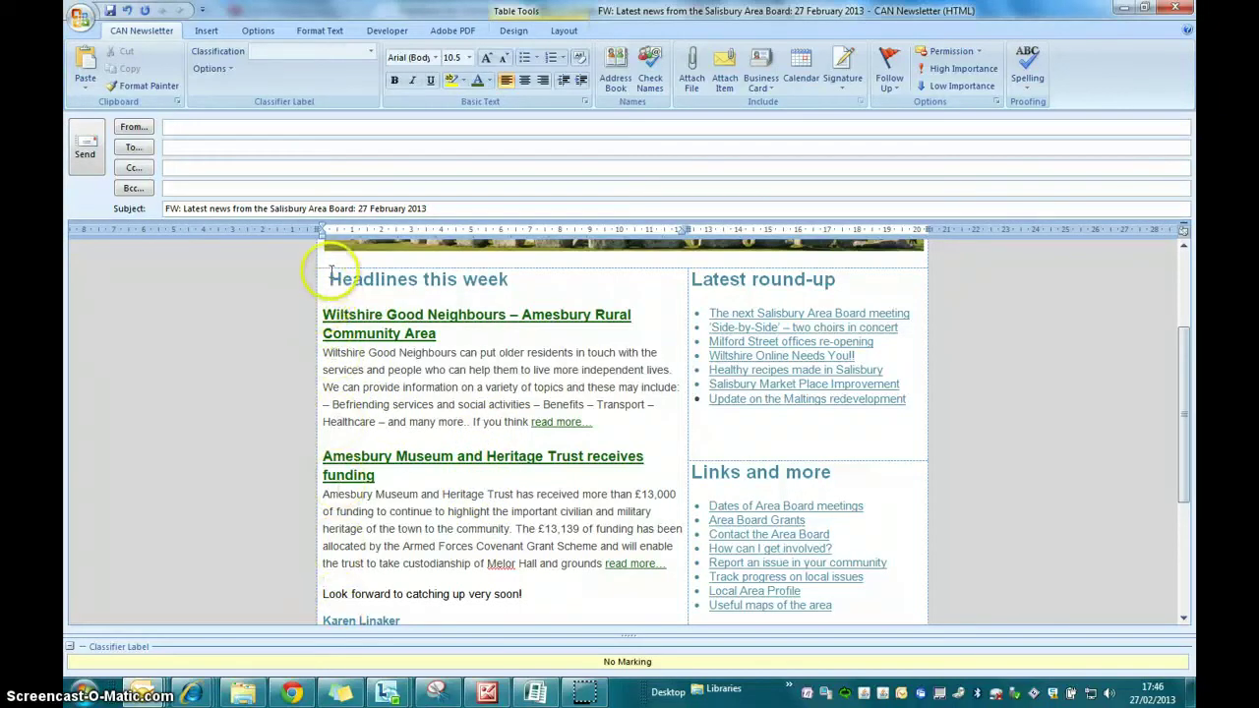
Select the headlines column text and drag the ruler's left indent marker slightly right
{"action": "scroll", "coordinate": [434, 575], "scroll_direction": "down", "scroll_amount": 1}
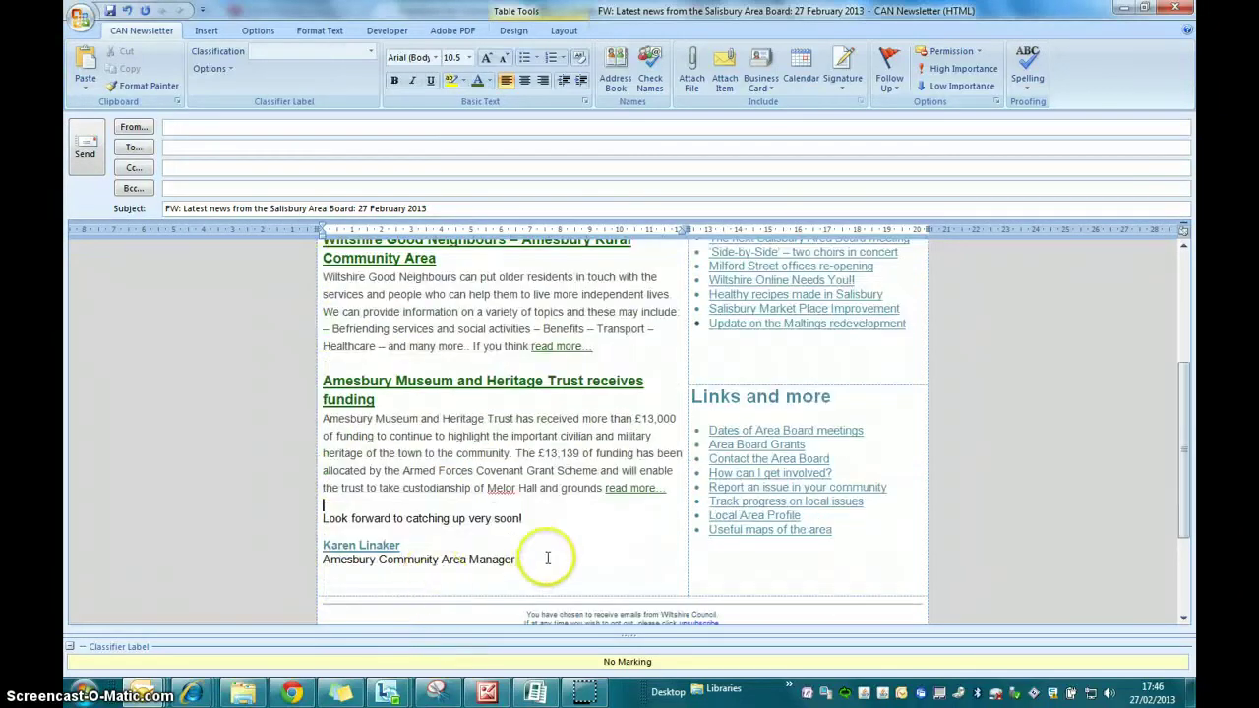
{"action": "mouse_move", "coordinate": [534, 562]}
{"action": "left_mouse_down"}
{"action": "mouse_move", "coordinate": [360, 374]}
{"action": "mouse_move", "coordinate": [320, 234]}
{"action": "mouse_move", "coordinate": [324, 469]}
{"action": "mouse_move", "coordinate": [317, 450]}
{"action": "left_mouse_up"}
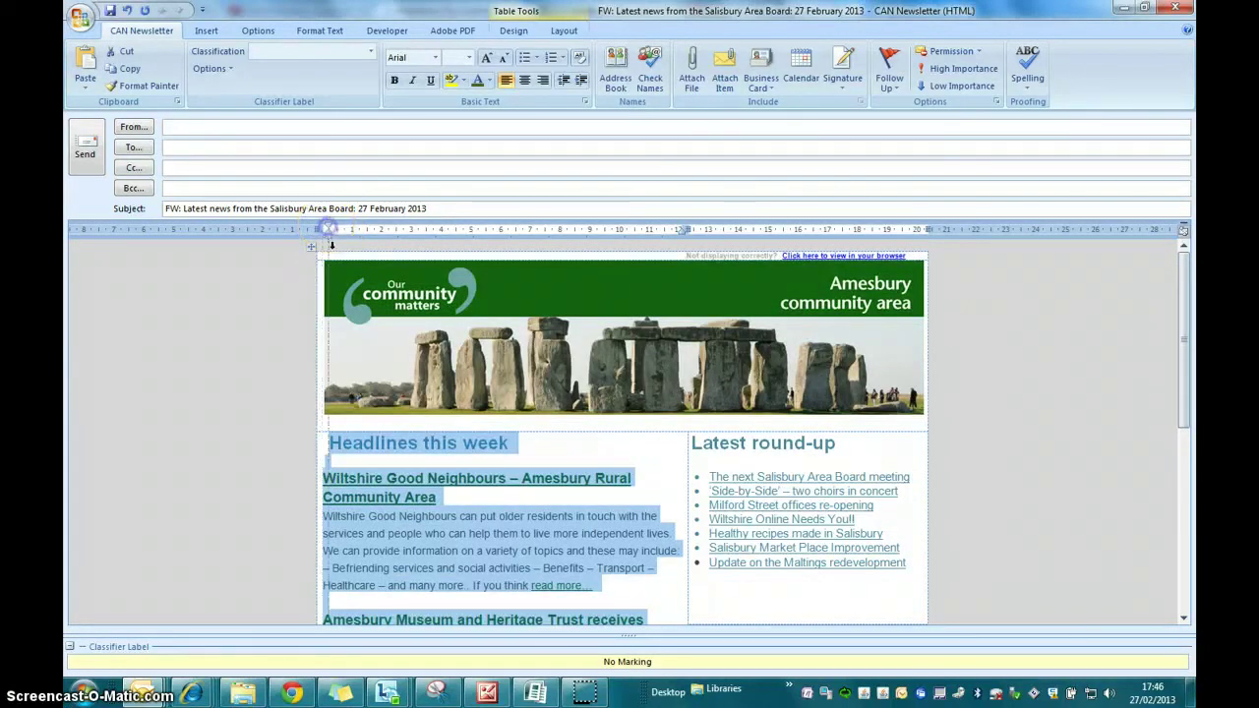
{"action": "left_click_drag", "start_coordinate": [329, 232], "coordinate": [331, 233]}
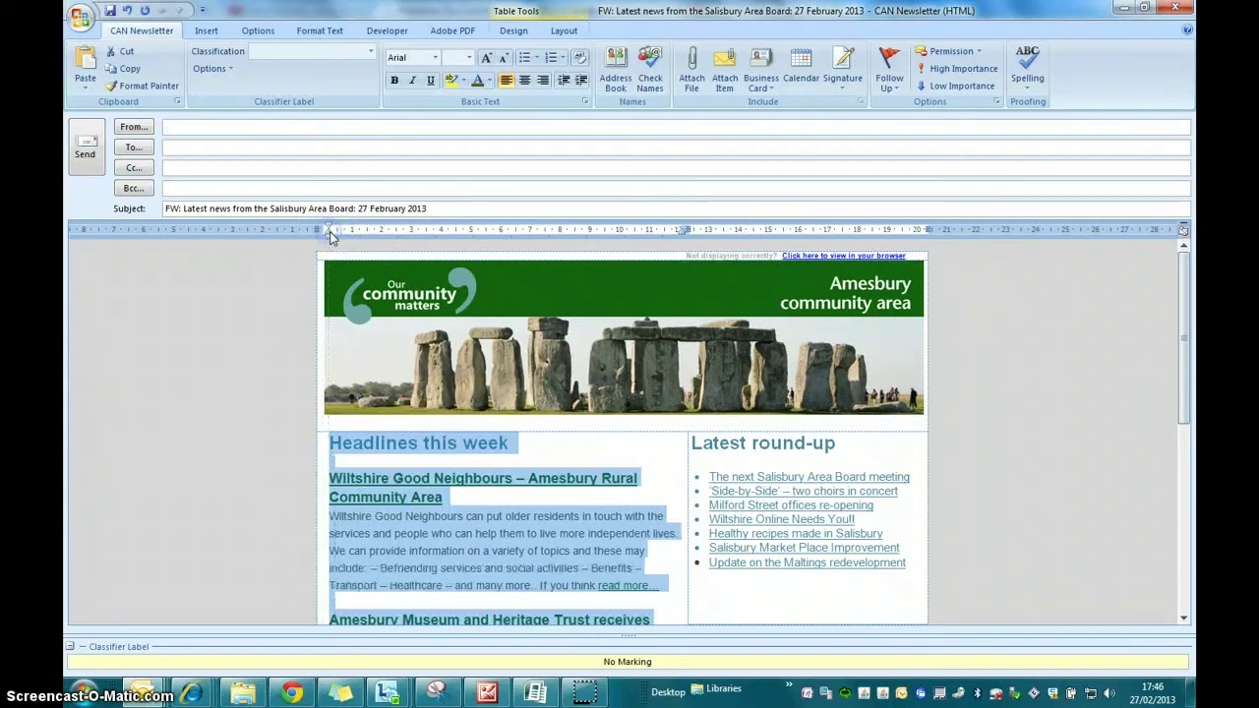
{"action": "left_click", "coordinate": [267, 561]}
{"action": "scroll", "coordinate": [254, 552], "scroll_direction": "down", "scroll_amount": 4}
{"action": "scroll", "coordinate": [254, 553], "scroll_direction": "down", "scroll_amount": 6}
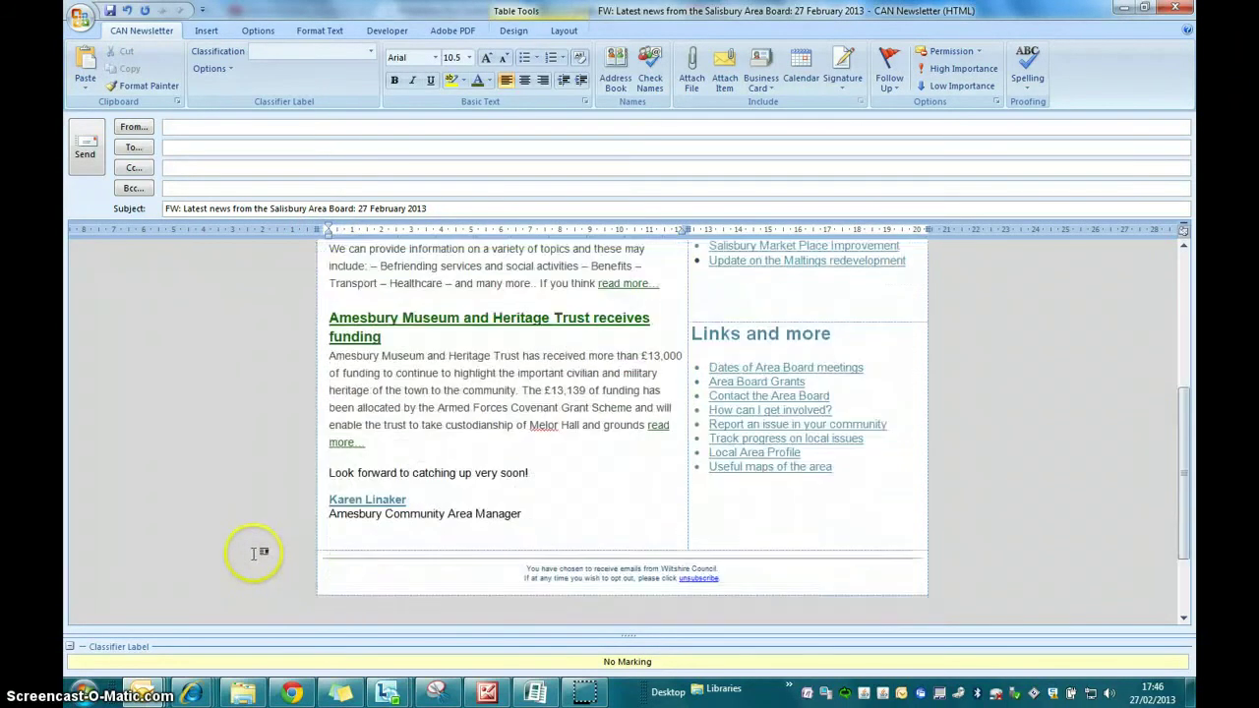
{"action": "scroll", "coordinate": [253, 553], "scroll_direction": "up", "scroll_amount": 5}
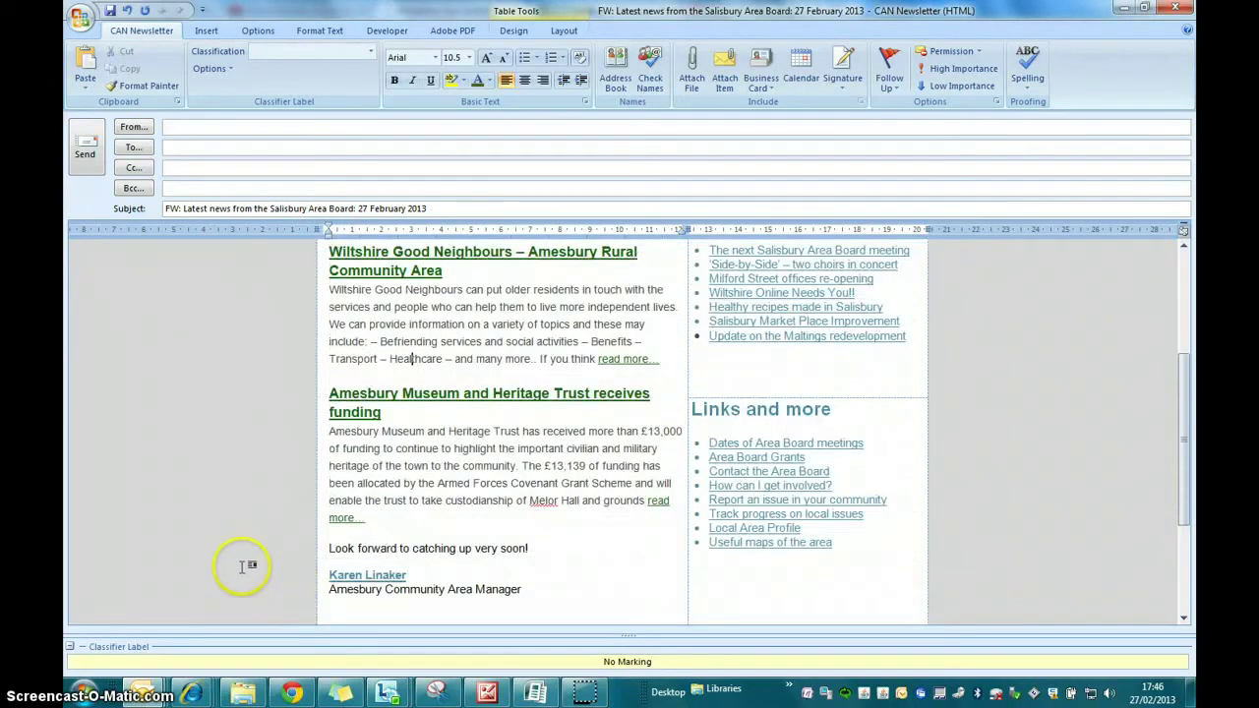
{"action": "scroll", "coordinate": [244, 566], "scroll_direction": "up", "scroll_amount": 3}
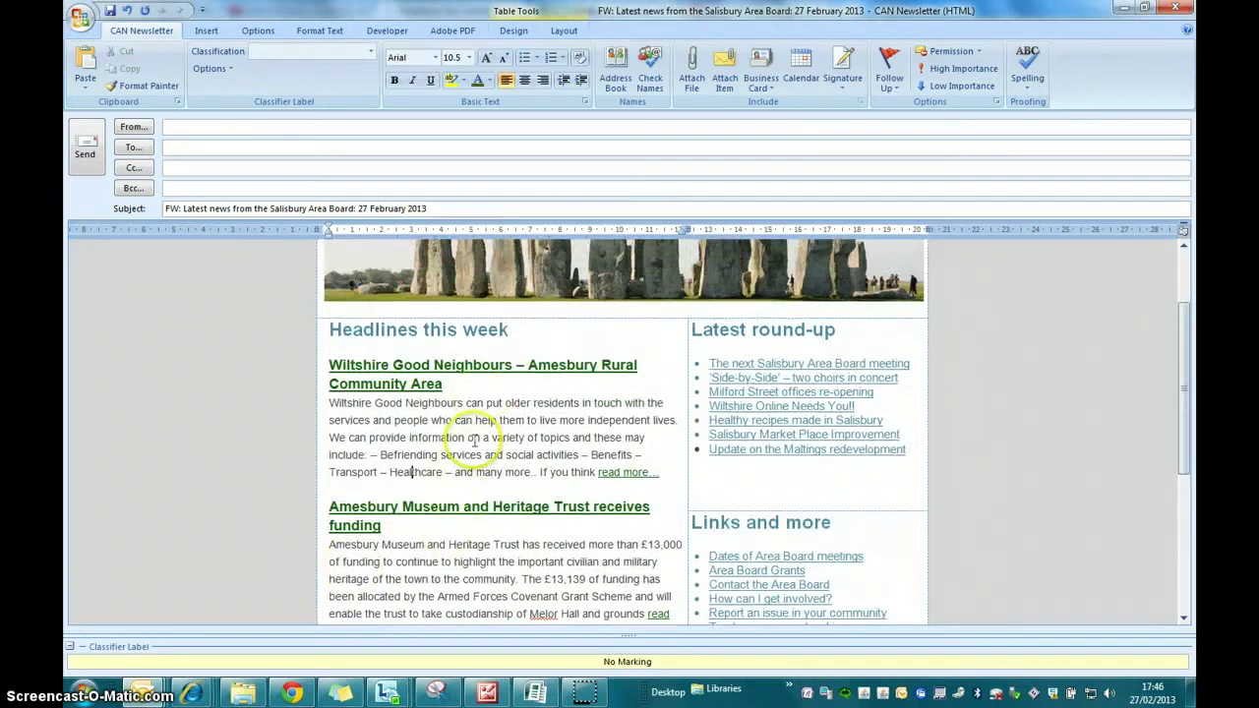
{"action": "scroll", "coordinate": [274, 569], "scroll_direction": "down", "scroll_amount": 2}
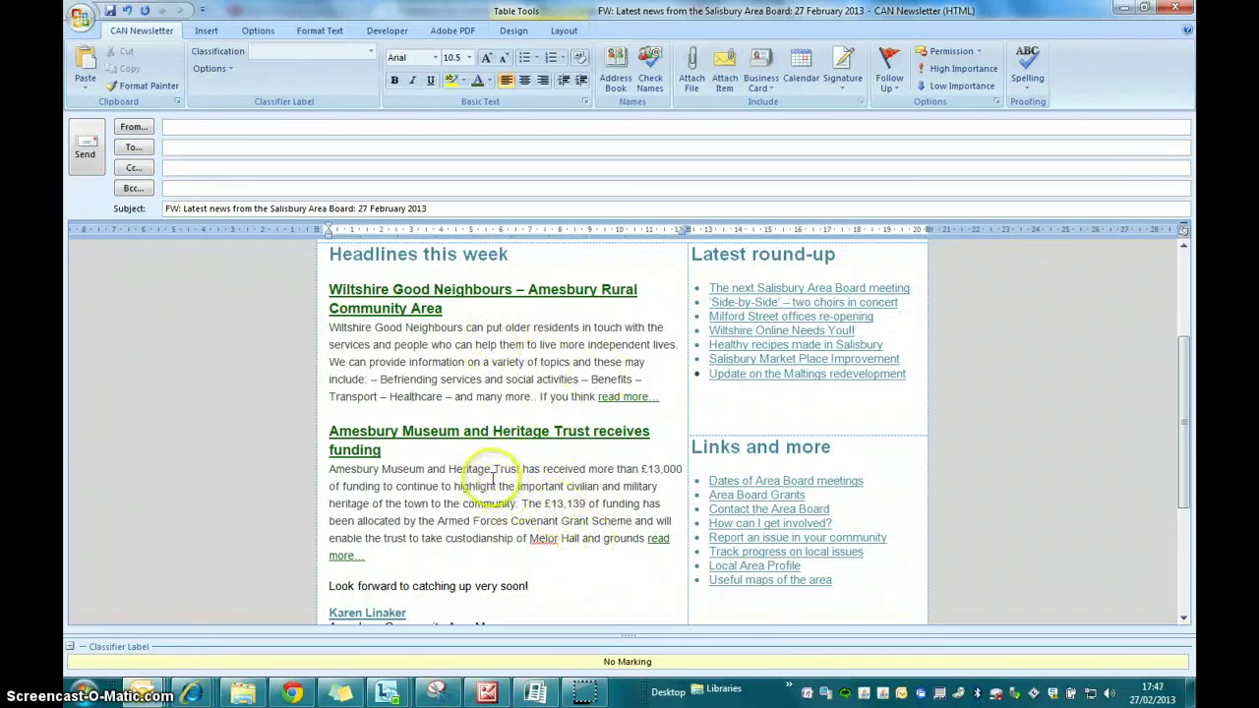
{"action": "scroll", "coordinate": [492, 478], "scroll_direction": "up", "scroll_amount": 1}
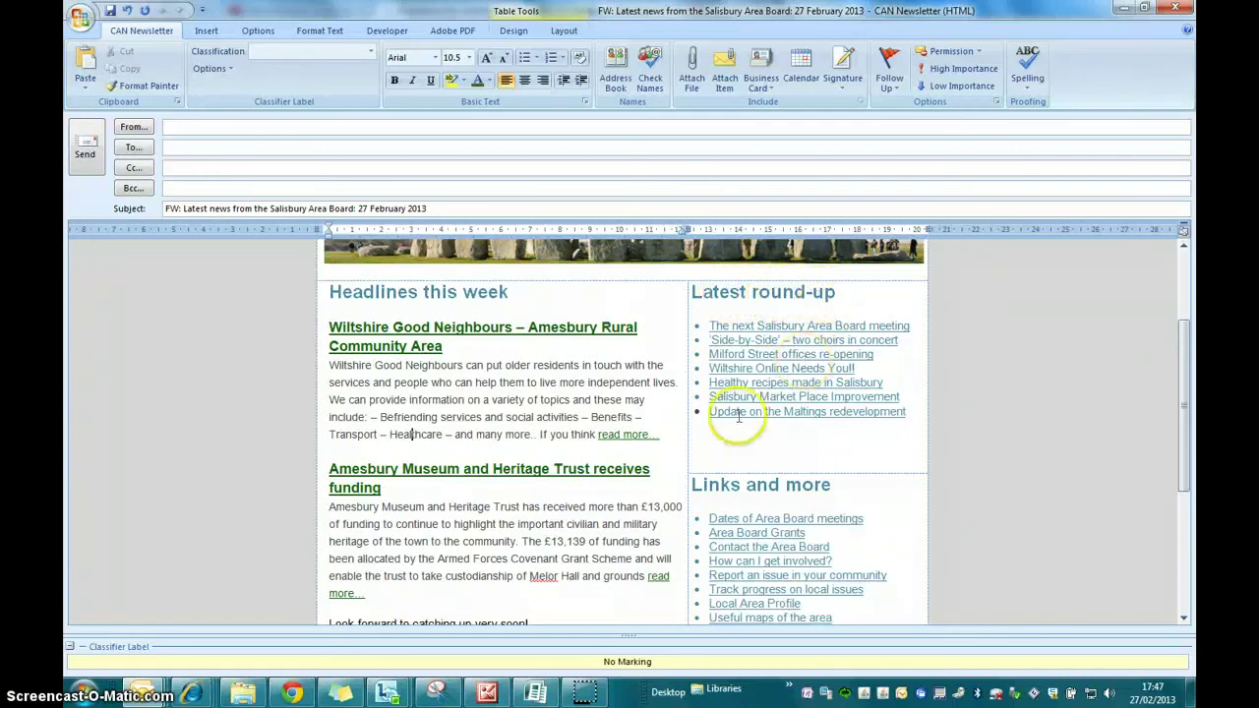
On the Amesbury news page, copy the Latest items list of News and Idea links
{"action": "left_click", "coordinate": [292, 693]}
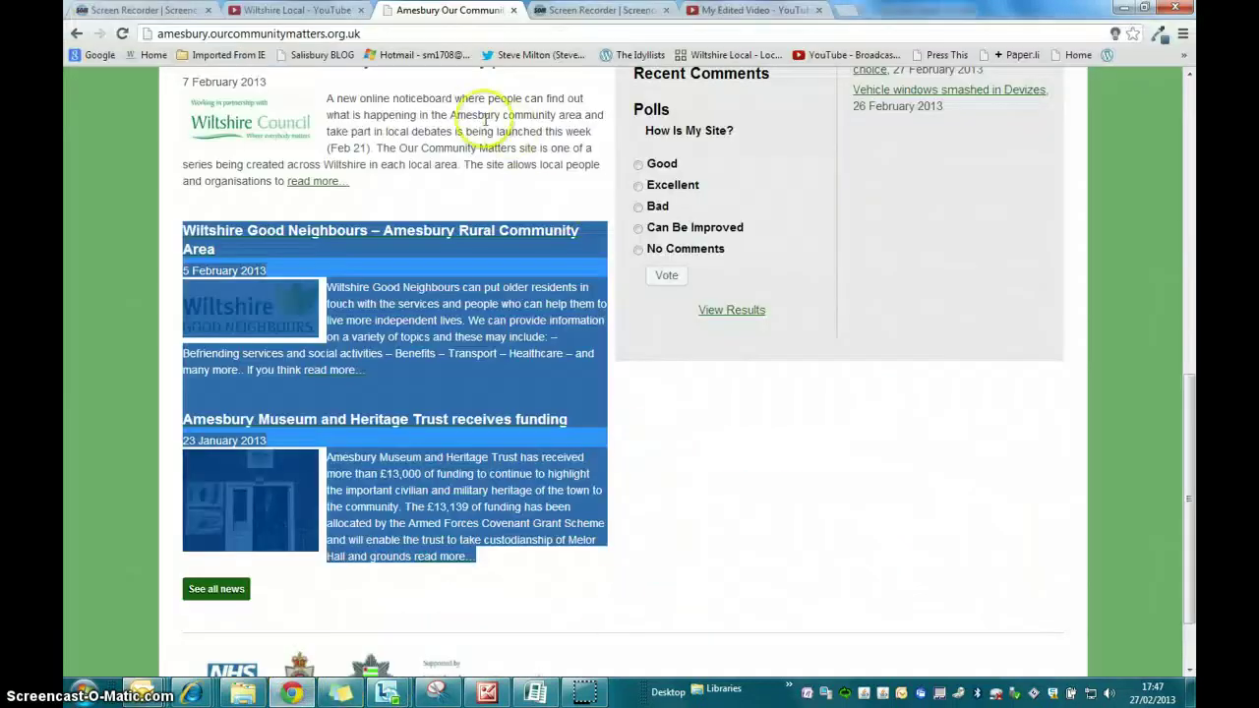
{"action": "scroll", "coordinate": [796, 286], "scroll_direction": "up", "scroll_amount": 5}
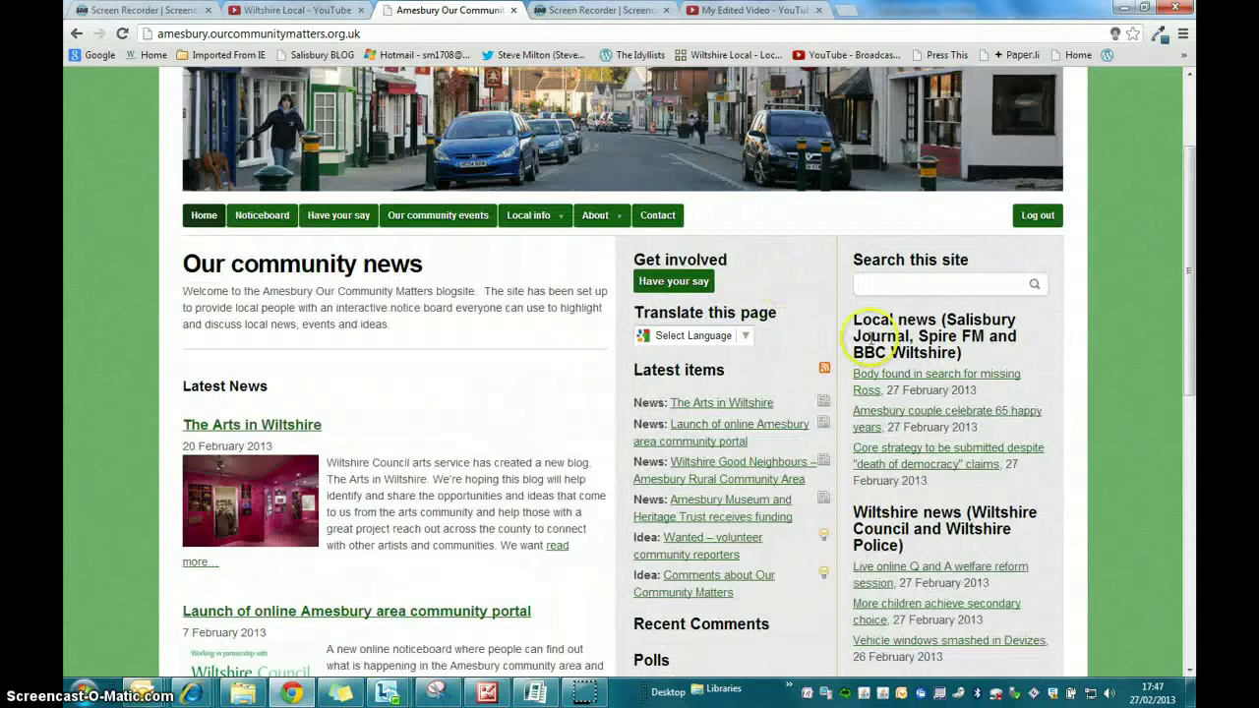
{"action": "left_click", "coordinate": [1108, 326]}
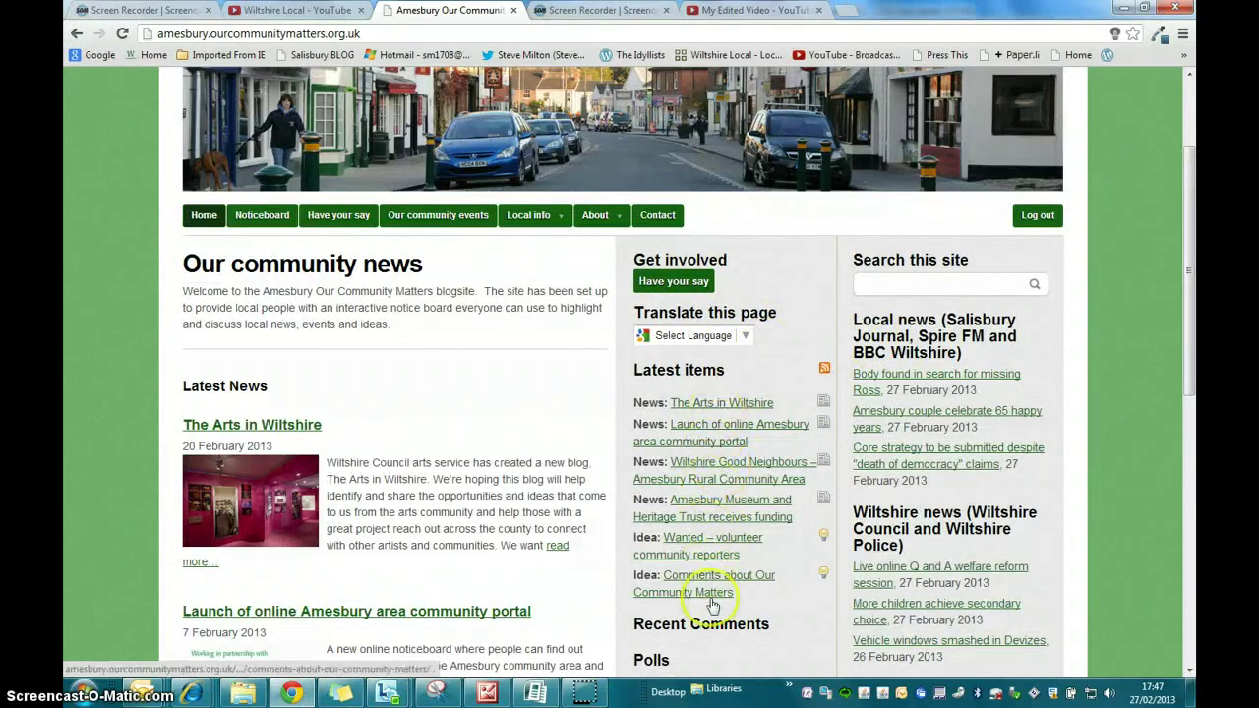
{"action": "left_click_drag", "start_coordinate": [744, 597], "coordinate": [627, 406]}
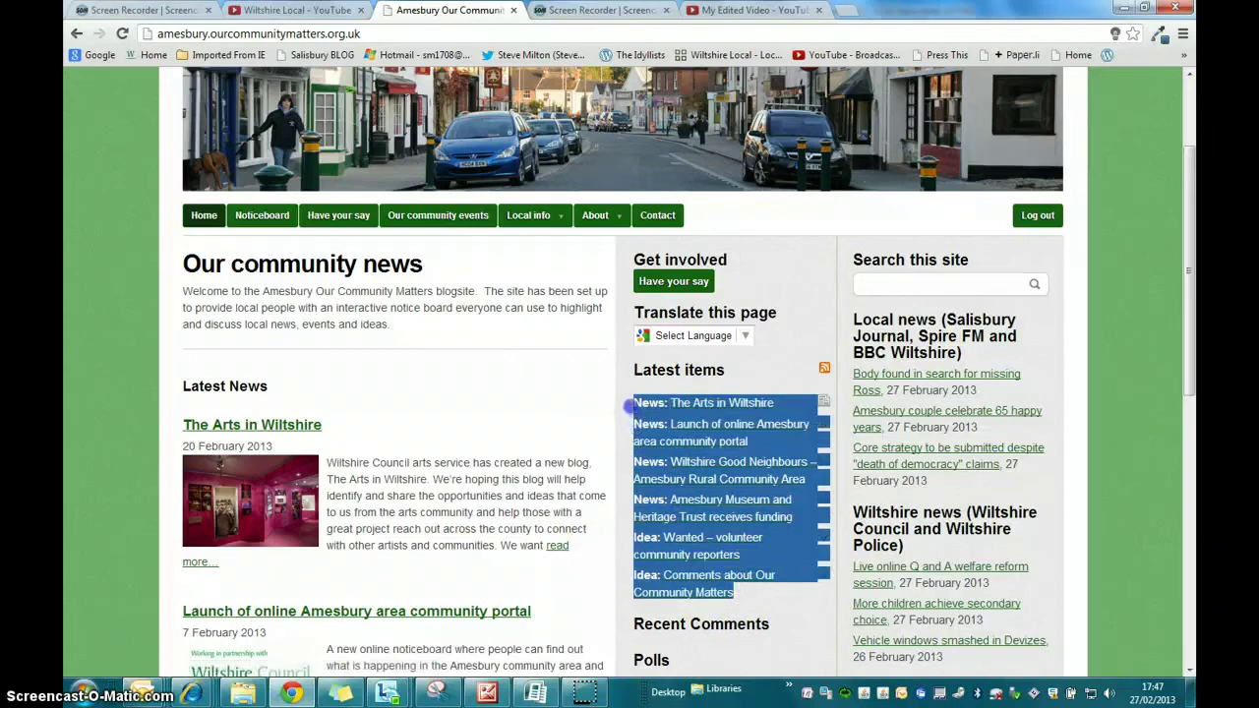
{"action": "right_click", "coordinate": [790, 411]}
{"action": "left_click", "coordinate": [826, 420]}
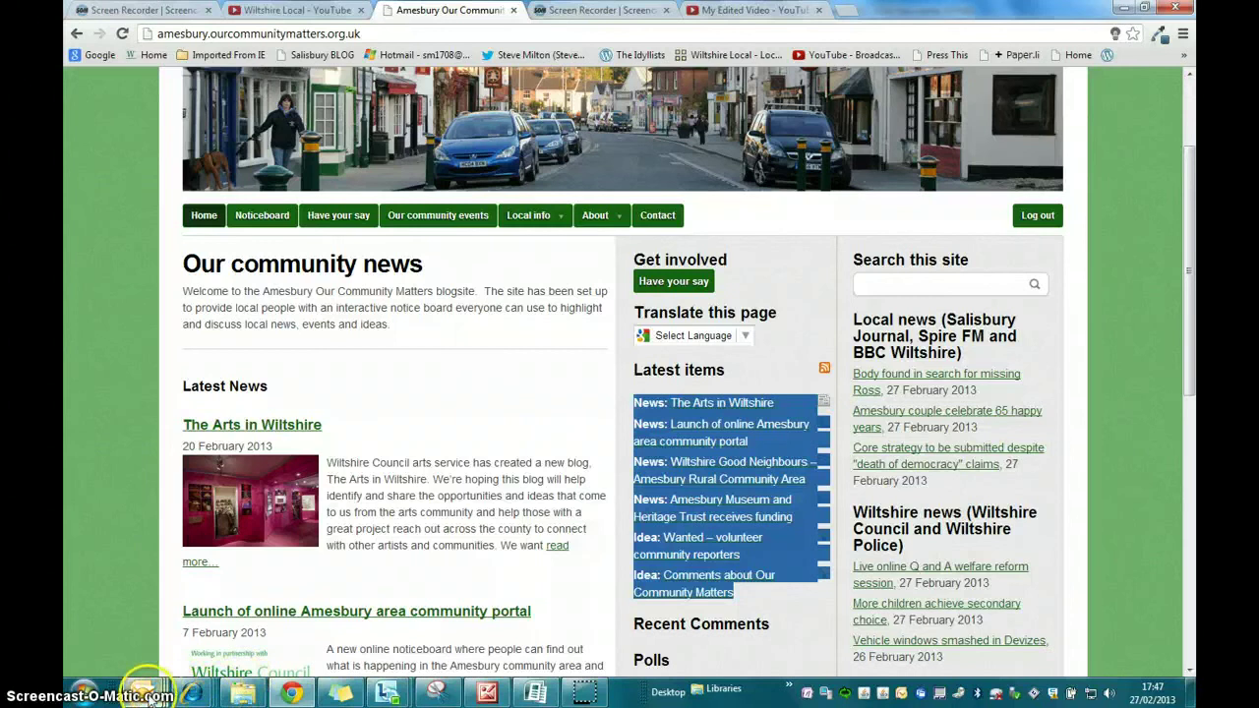
Replace the seven Latest round-up items in the CAN Newsletter with the copied Amesbury links
{"action": "mouse_move", "coordinate": [154, 694]}
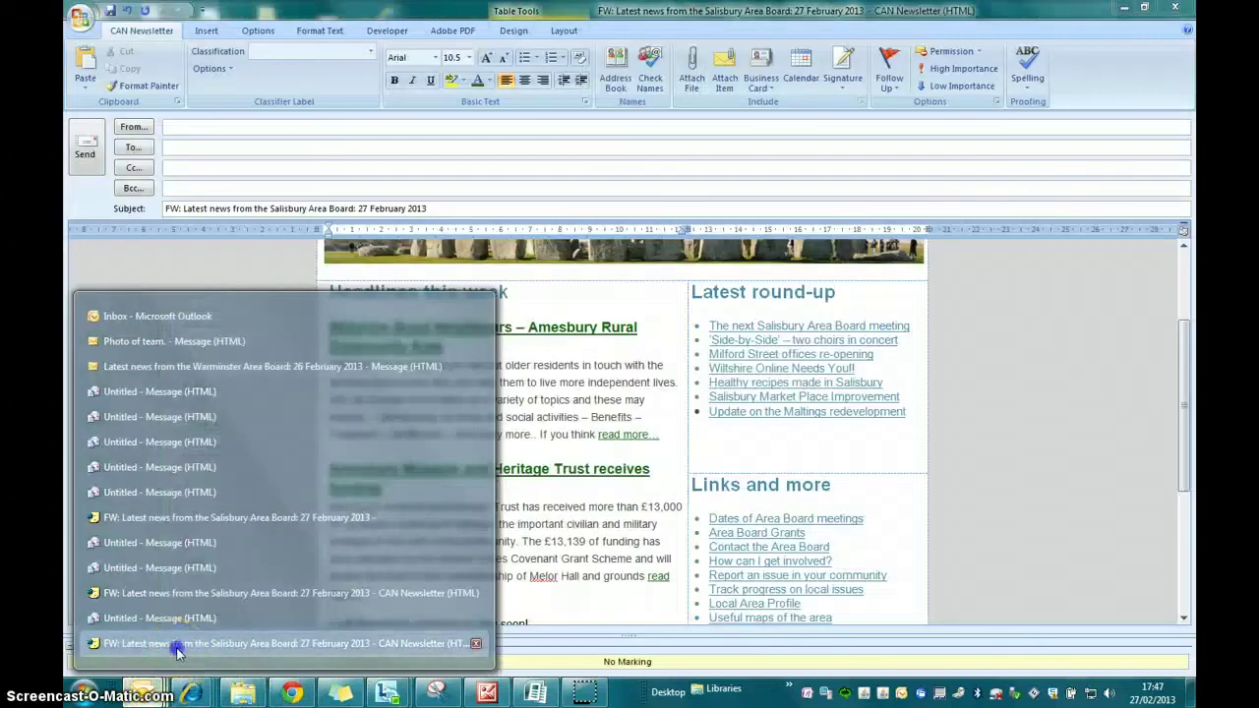
{"action": "left_click", "coordinate": [172, 644]}
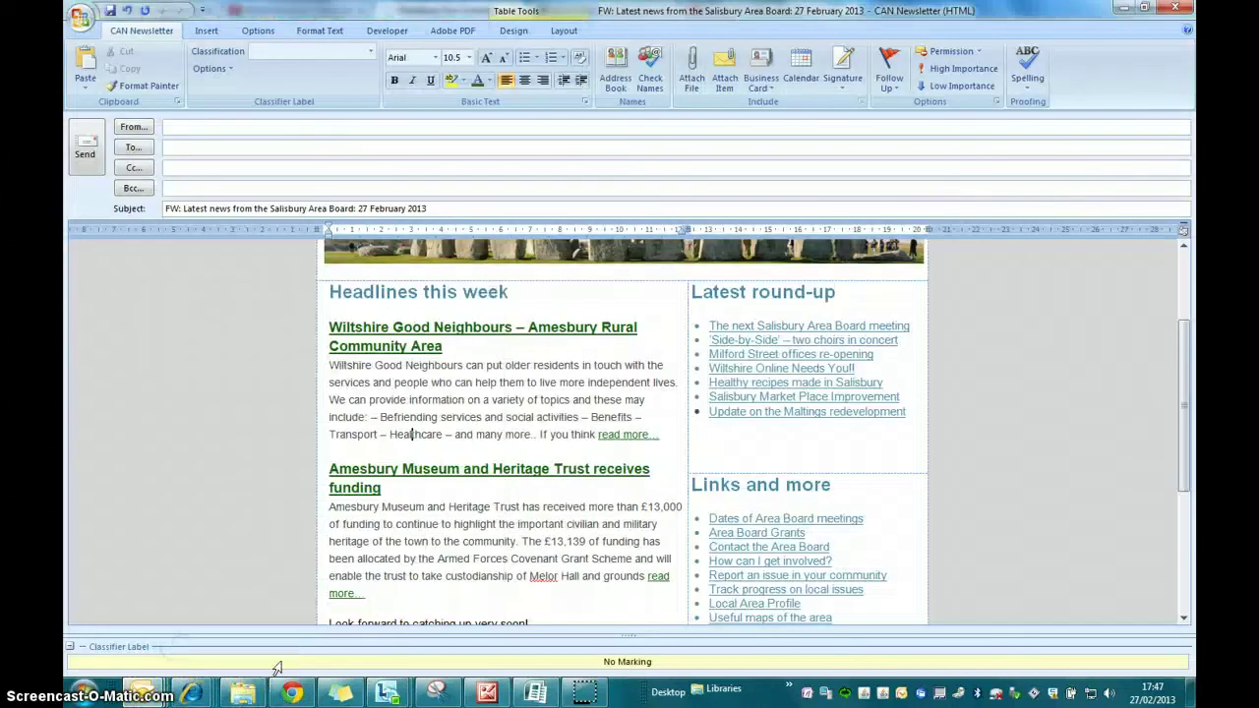
{"action": "left_click_drag", "start_coordinate": [906, 417], "coordinate": [712, 329]}
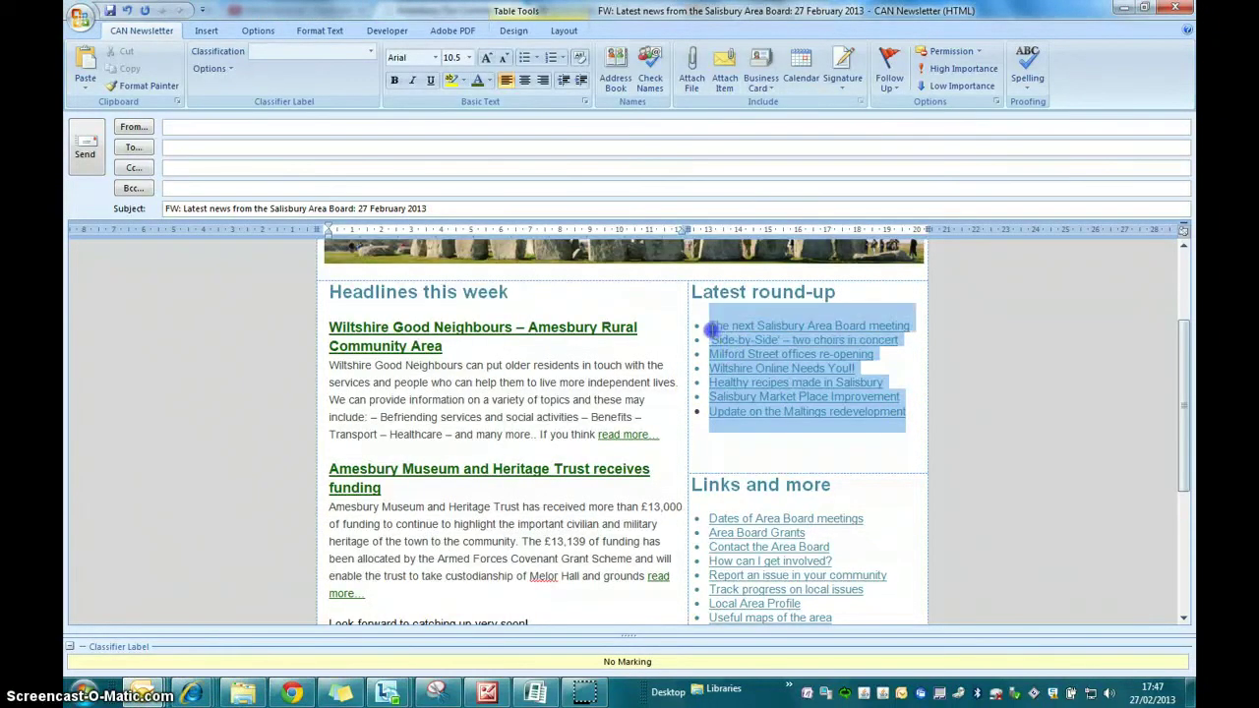
{"action": "right_click", "coordinate": [748, 355]}
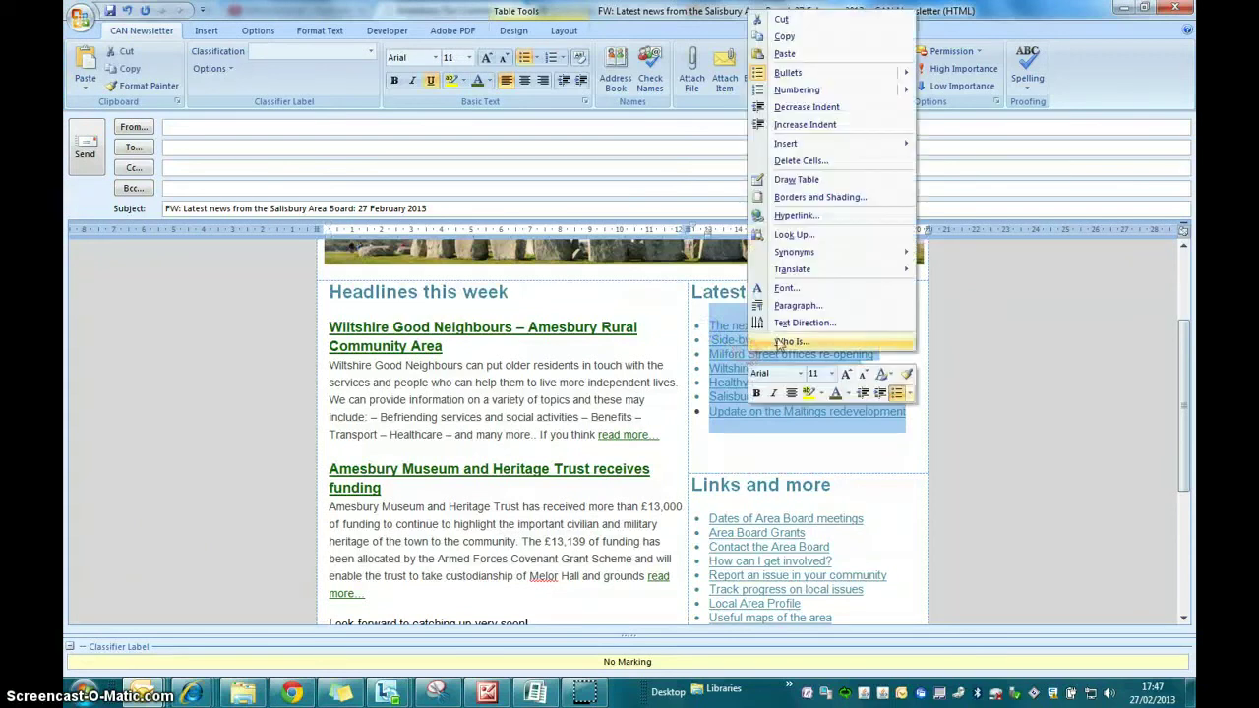
{"action": "left_click", "coordinate": [796, 53]}
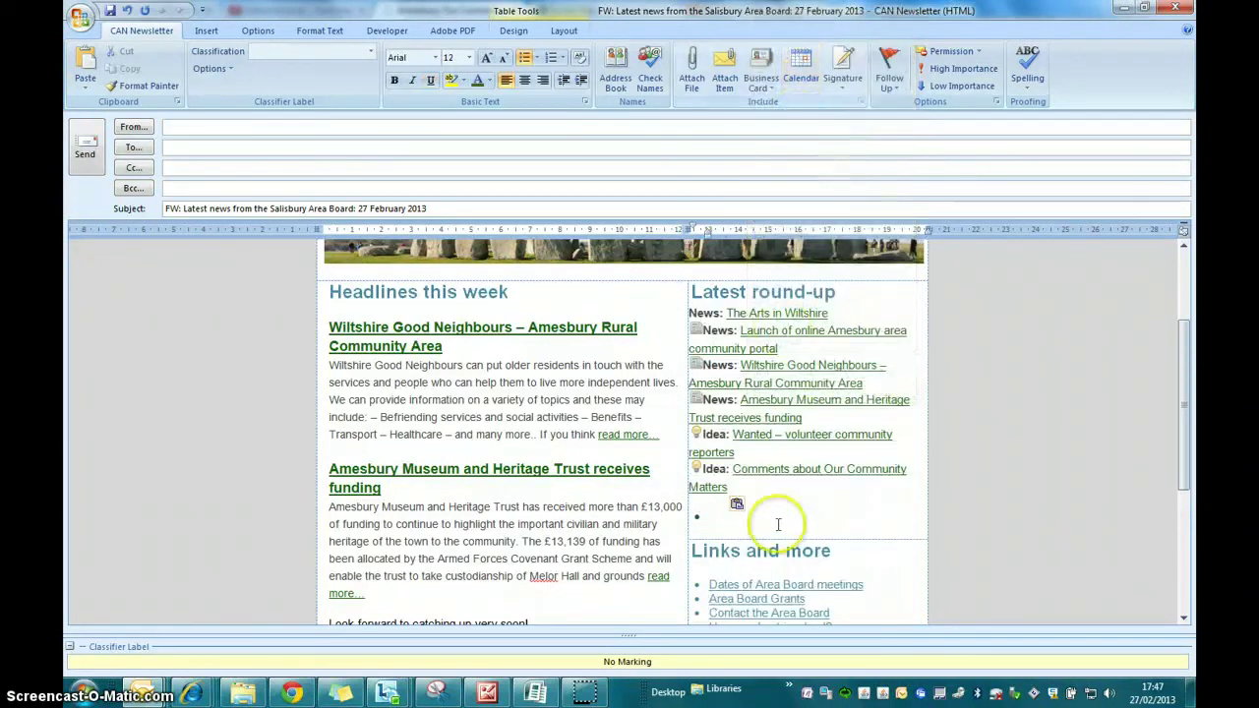
Delete the icons and News:/Idea: labels from each round-up line, then the empty bullet
{"action": "left_click", "coordinate": [691, 313]}
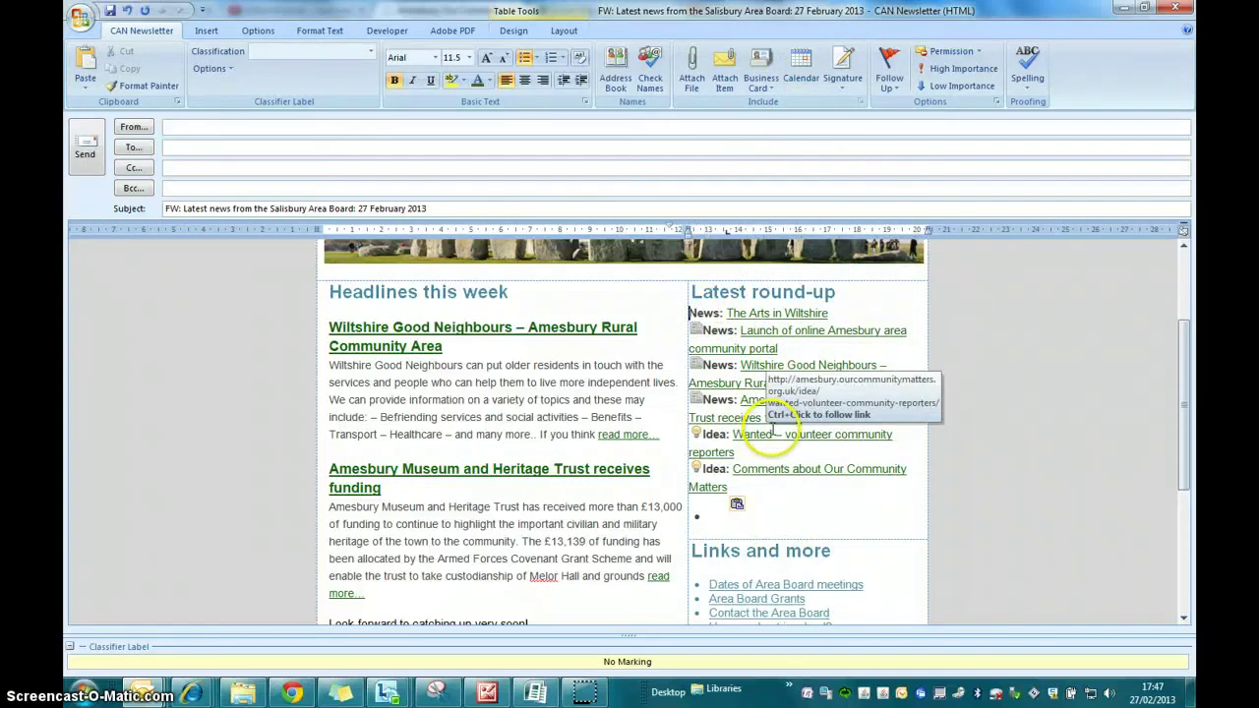
{"action": "key", "text": "Delete"}
{"action": "key", "text": "Delete"}
{"action": "key", "text": "Delete"}
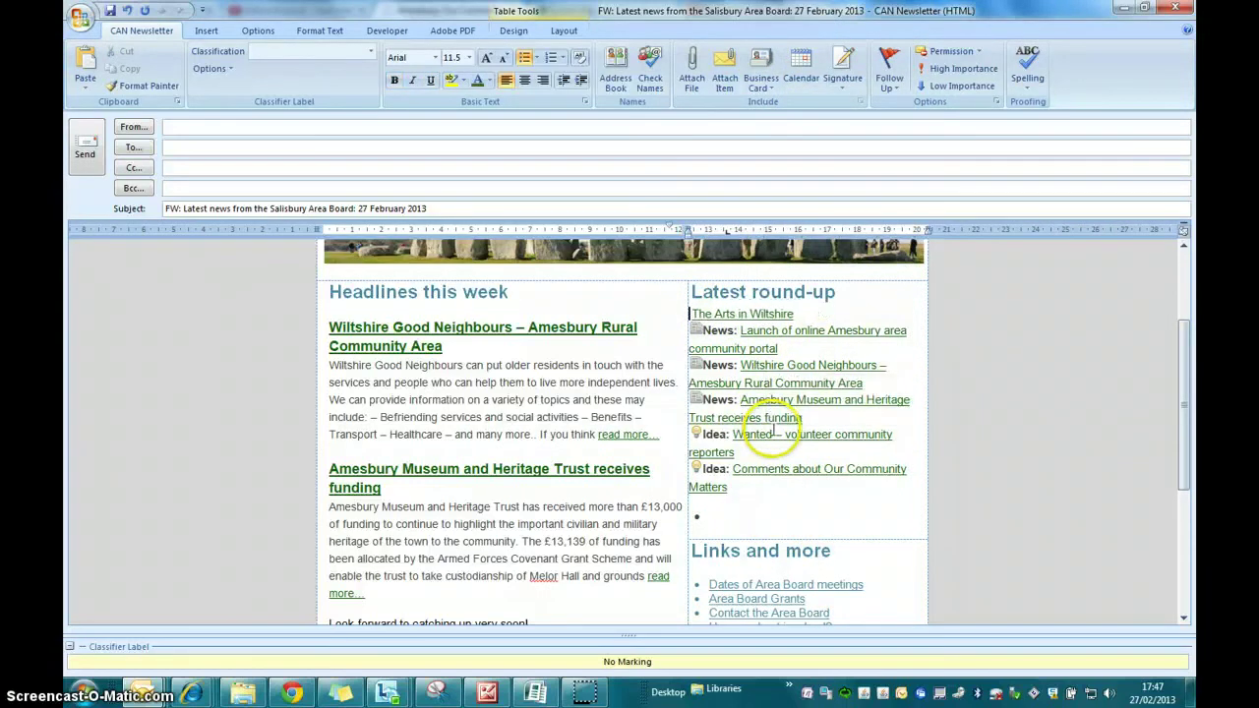
{"action": "key", "text": "Delete"}
{"action": "key", "text": "Delete"}
{"action": "key", "text": "Delete"}
{"action": "key", "text": "Delete"}
{"action": "key", "text": "Delete"}
{"action": "key", "text": "Delete"}
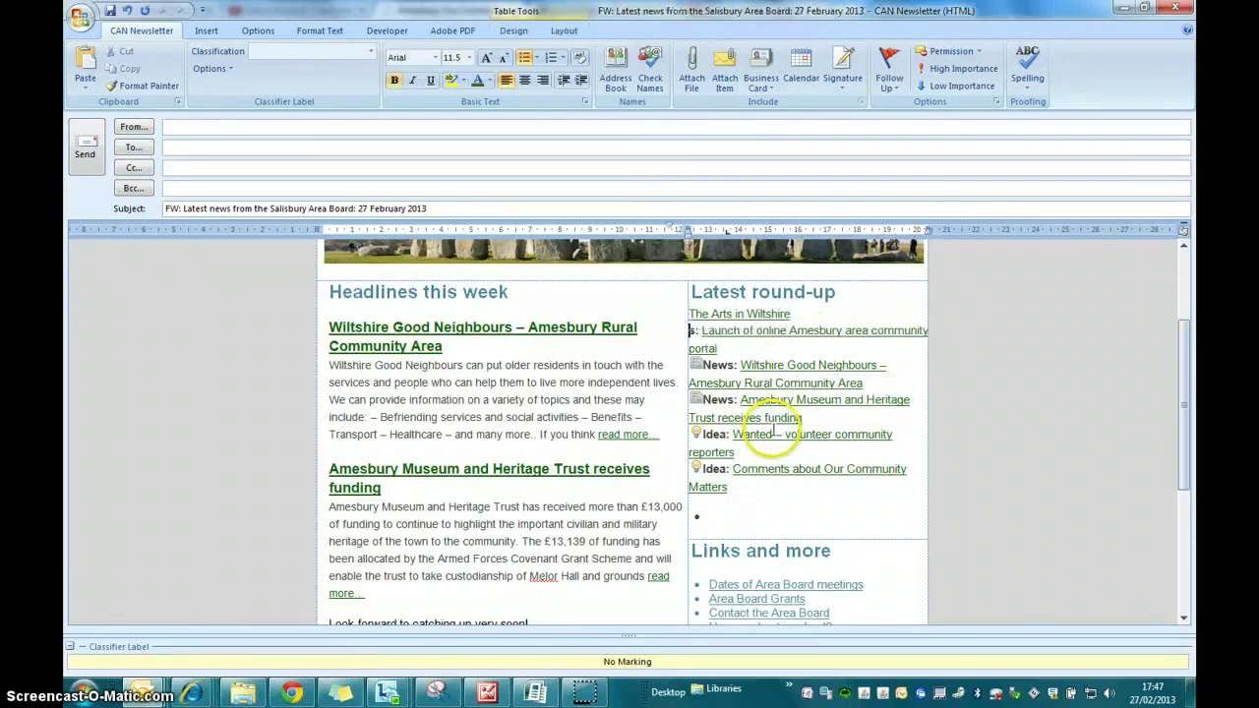
{"action": "key", "text": "Delete"}
{"action": "key", "text": "Down"}
{"action": "key", "text": "Delete"}
{"action": "key", "text": "Delete"}
{"action": "key", "text": "Delete"}
{"action": "key", "text": "Delete"}
{"action": "key", "text": "Delete"}
{"action": "key", "text": "Delete"}
{"action": "key", "text": "Delete"}
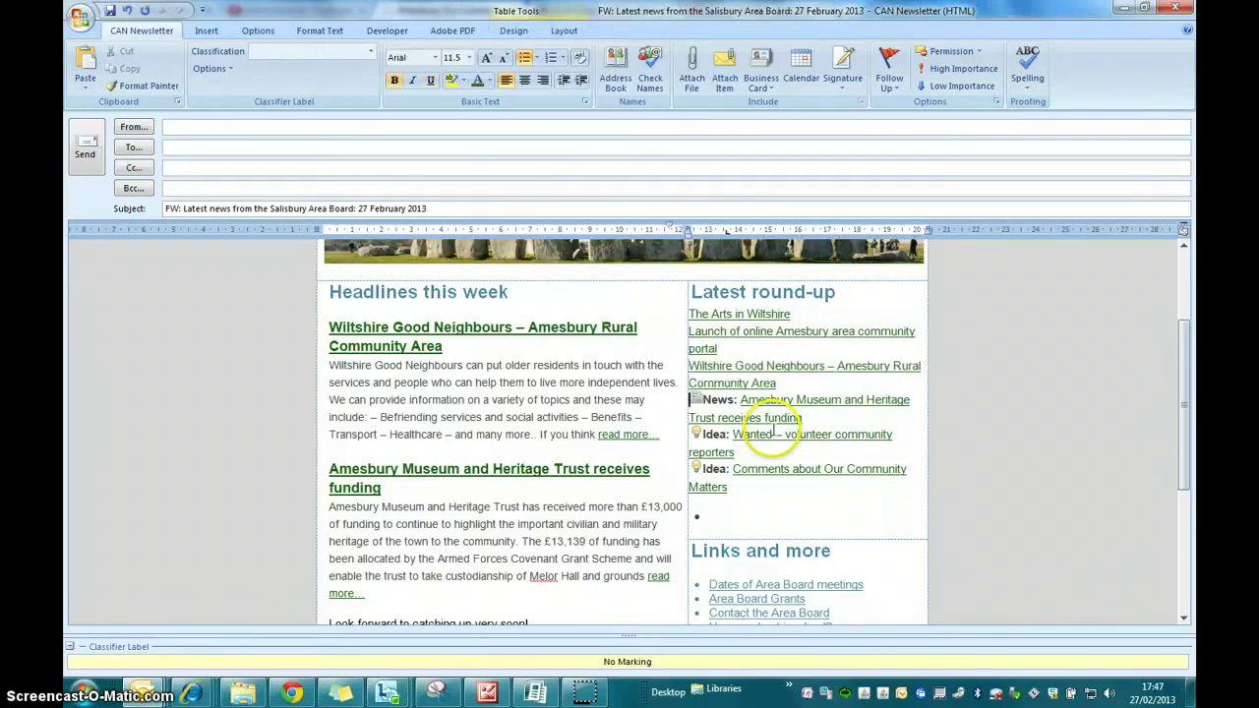
{"action": "key", "text": "Delete"}
{"action": "key", "text": "Delete"}
{"action": "key", "text": "Delete"}
{"action": "key", "text": "Delete"}
{"action": "key", "text": "Delete"}
{"action": "key", "text": "Delete"}
{"action": "key", "text": "Delete"}
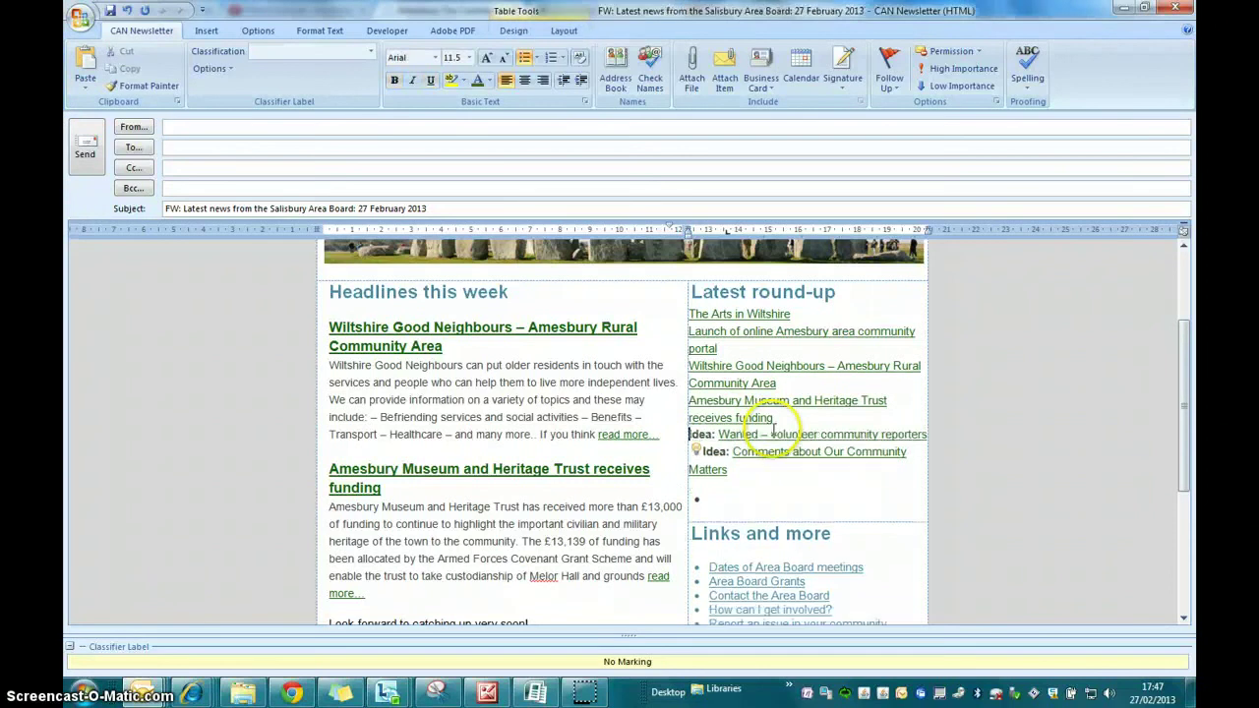
{"action": "key", "text": "Delete"}
{"action": "key", "text": "Delete"}
{"action": "key", "text": "Delete"}
{"action": "key", "text": "Delete"}
{"action": "key", "text": "Delete"}
{"action": "key", "text": "Delete"}
{"action": "key", "text": "Delete"}
{"action": "key", "text": "Down"}
{"action": "key", "text": "Delete"}
{"action": "key", "text": "Delete"}
{"action": "key", "text": "Delete"}
{"action": "key", "text": "Delete"}
{"action": "key", "text": "Delete"}
{"action": "key", "text": "Delete"}
{"action": "key", "text": "Delete"}
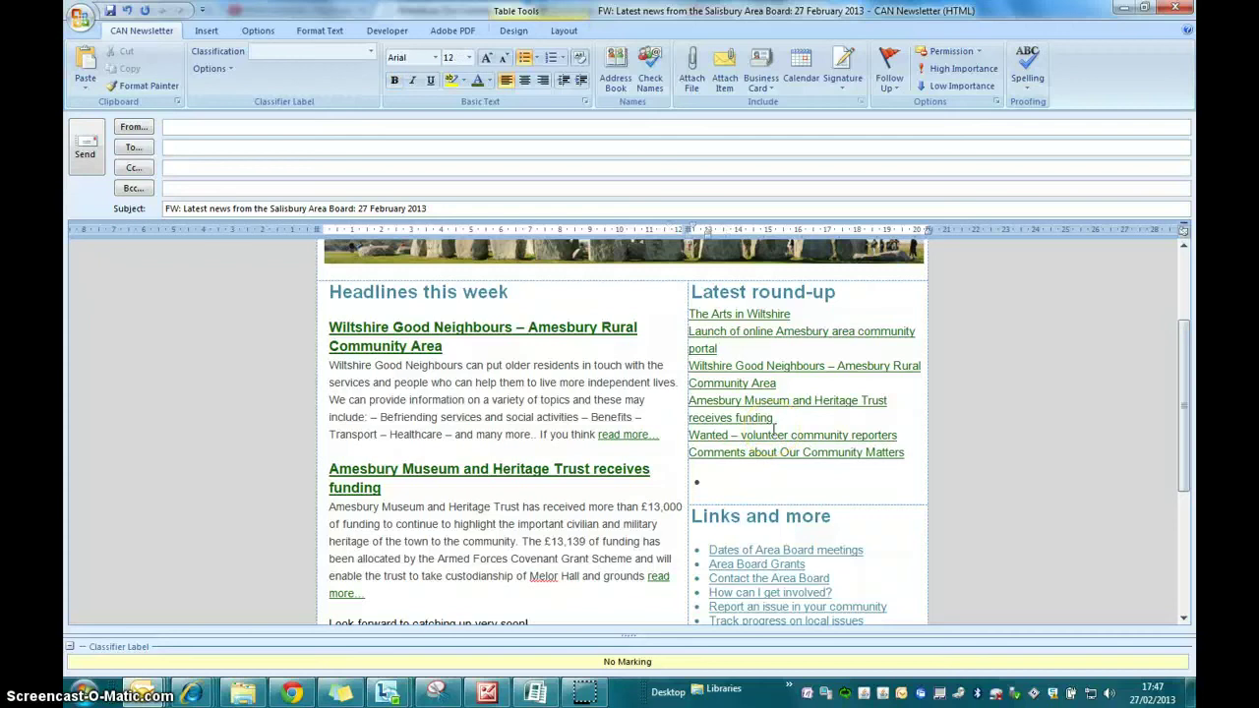
{"action": "key", "text": "Delete"}
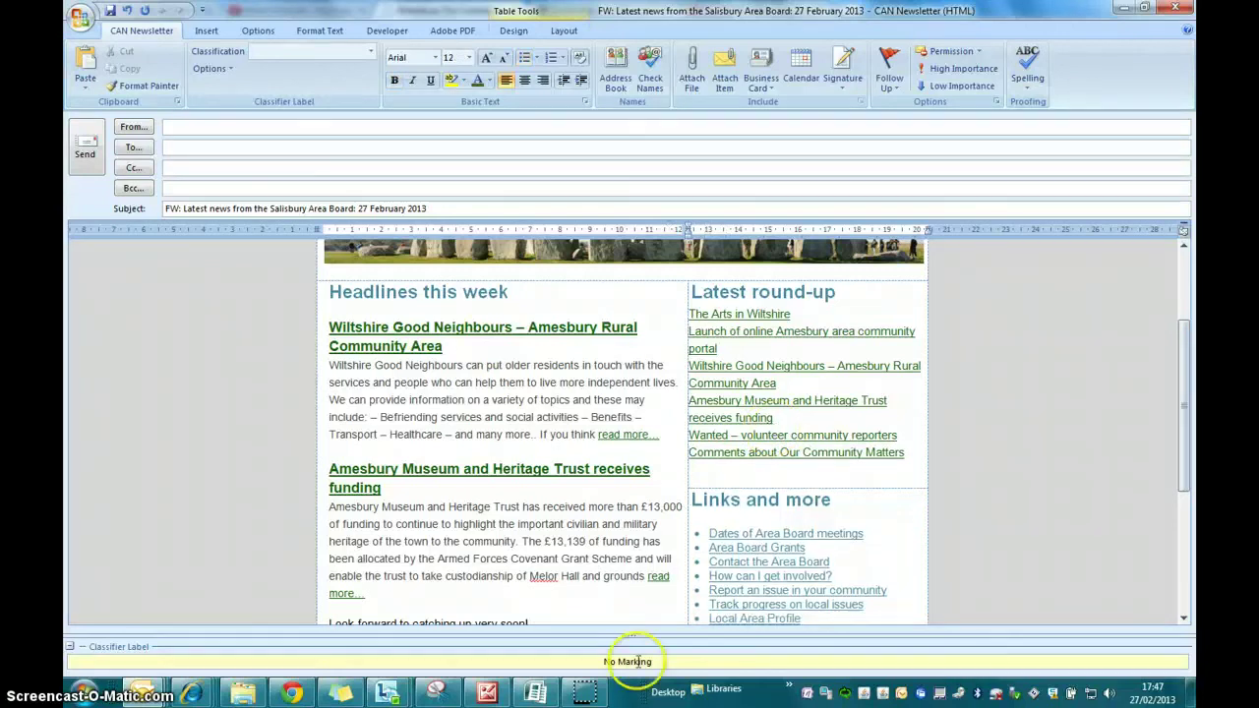
Format the six Latest round-up link lines as a bulleted list, matching Links and more
{"action": "left_click_drag", "start_coordinate": [903, 460], "coordinate": [688, 313]}
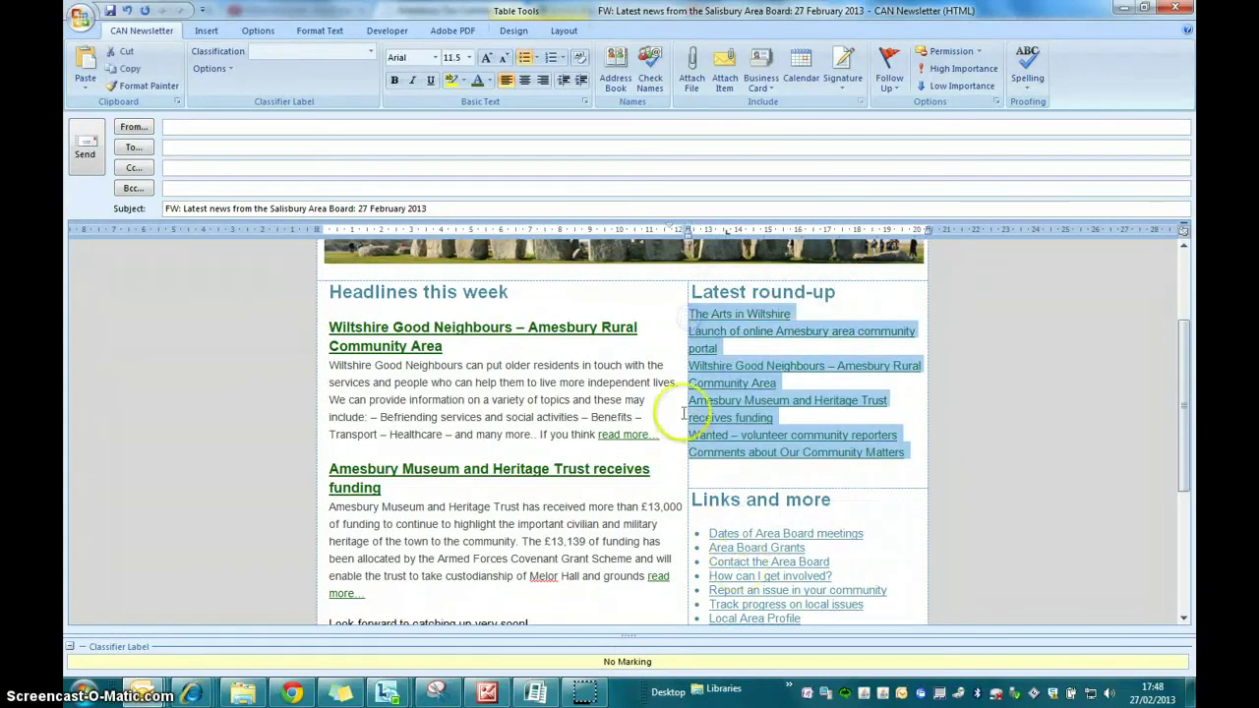
{"action": "left_click", "coordinate": [524, 61]}
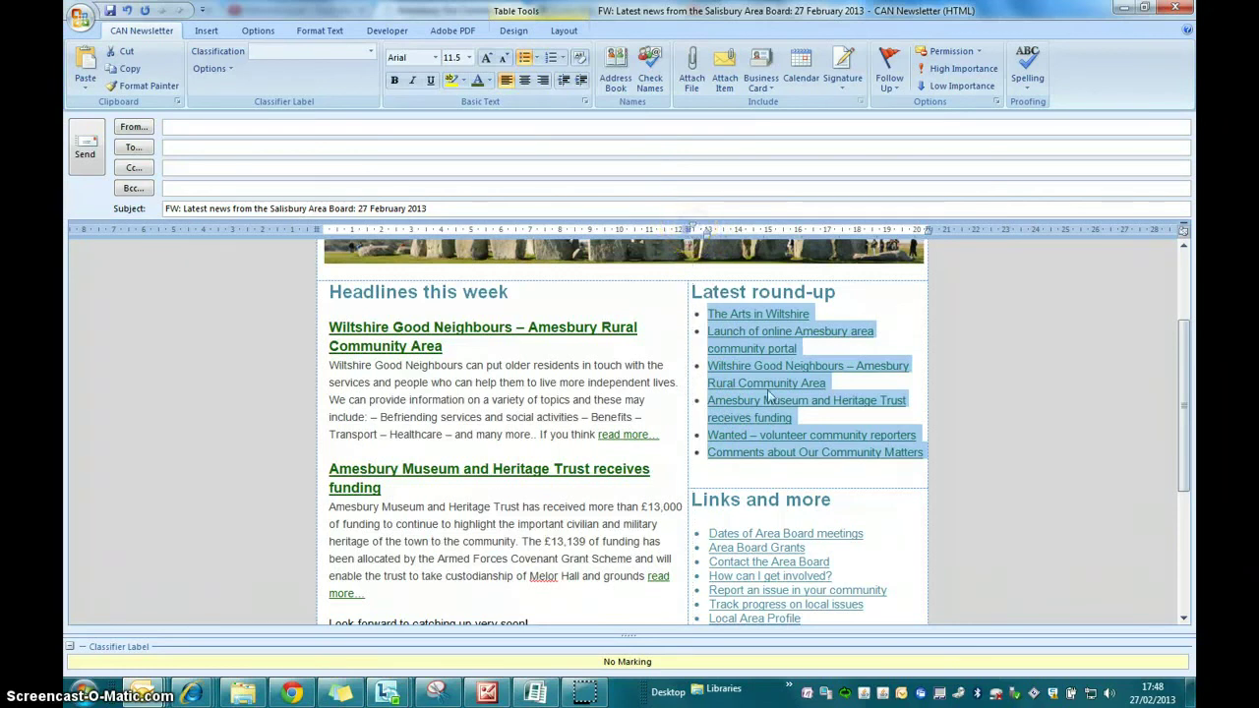
{"action": "left_click", "coordinate": [970, 489]}
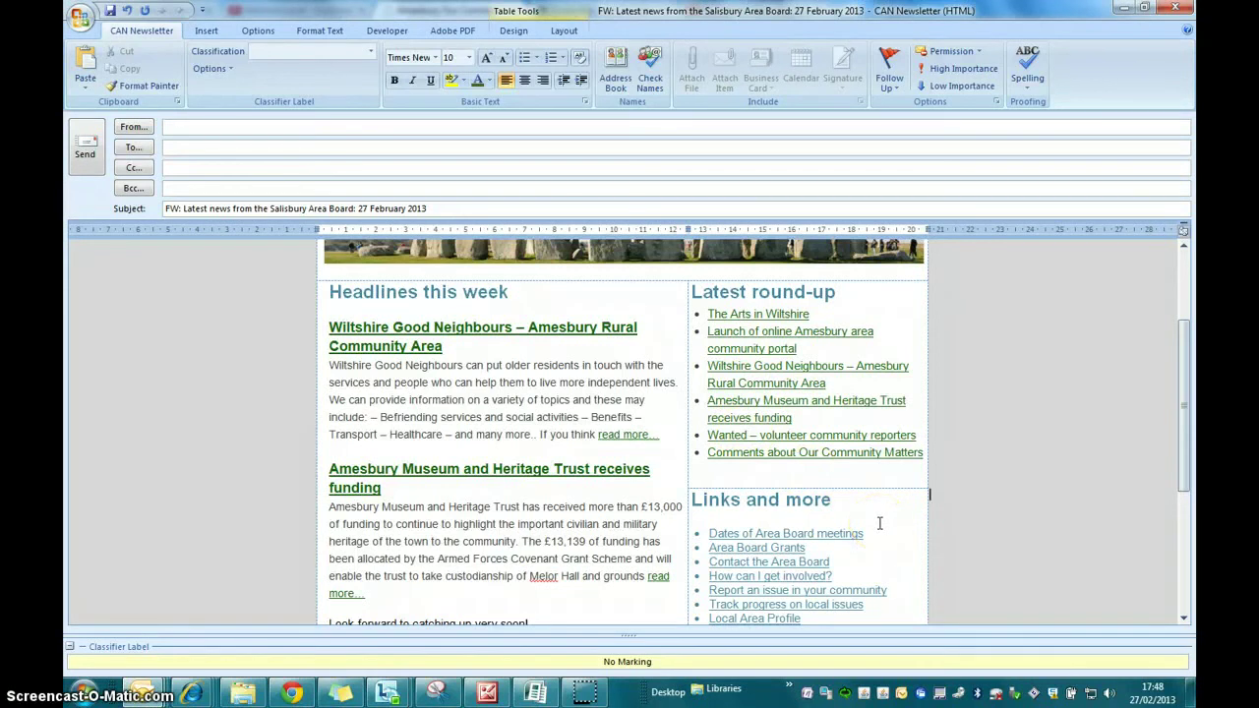
{"action": "scroll", "coordinate": [880, 522], "scroll_direction": "down", "scroll_amount": 4}
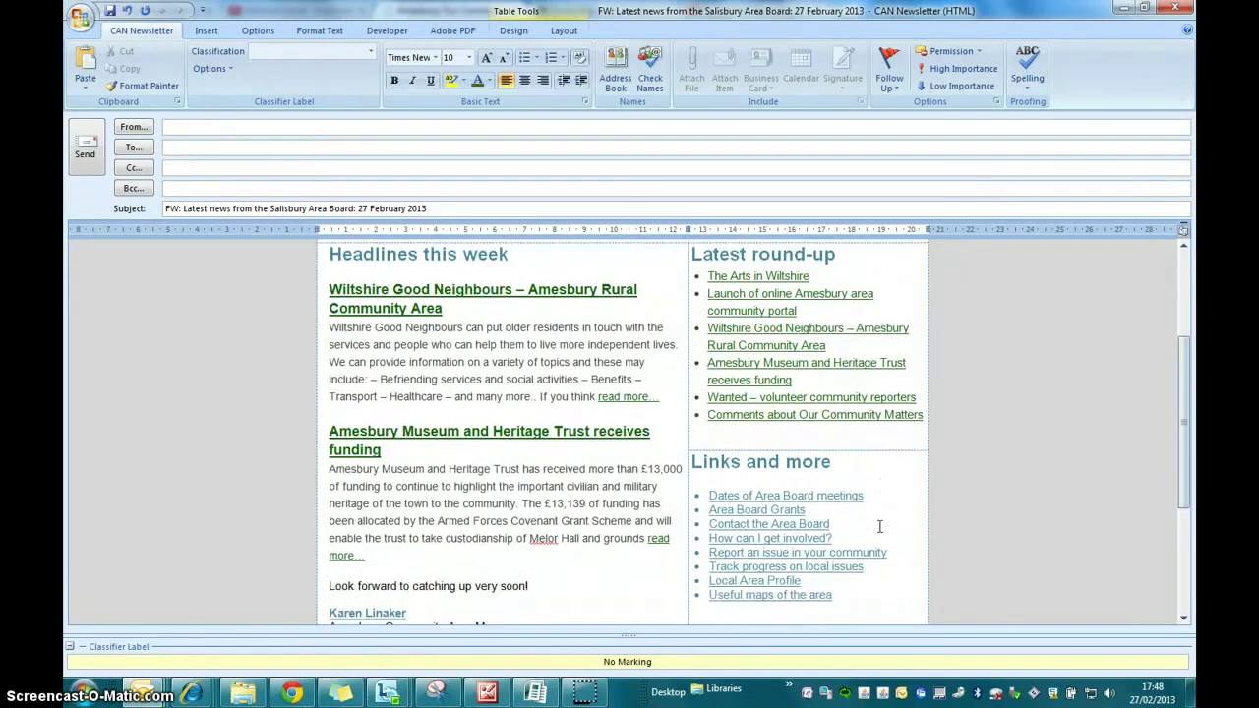
{"action": "scroll", "coordinate": [874, 533], "scroll_direction": "up", "scroll_amount": 4}
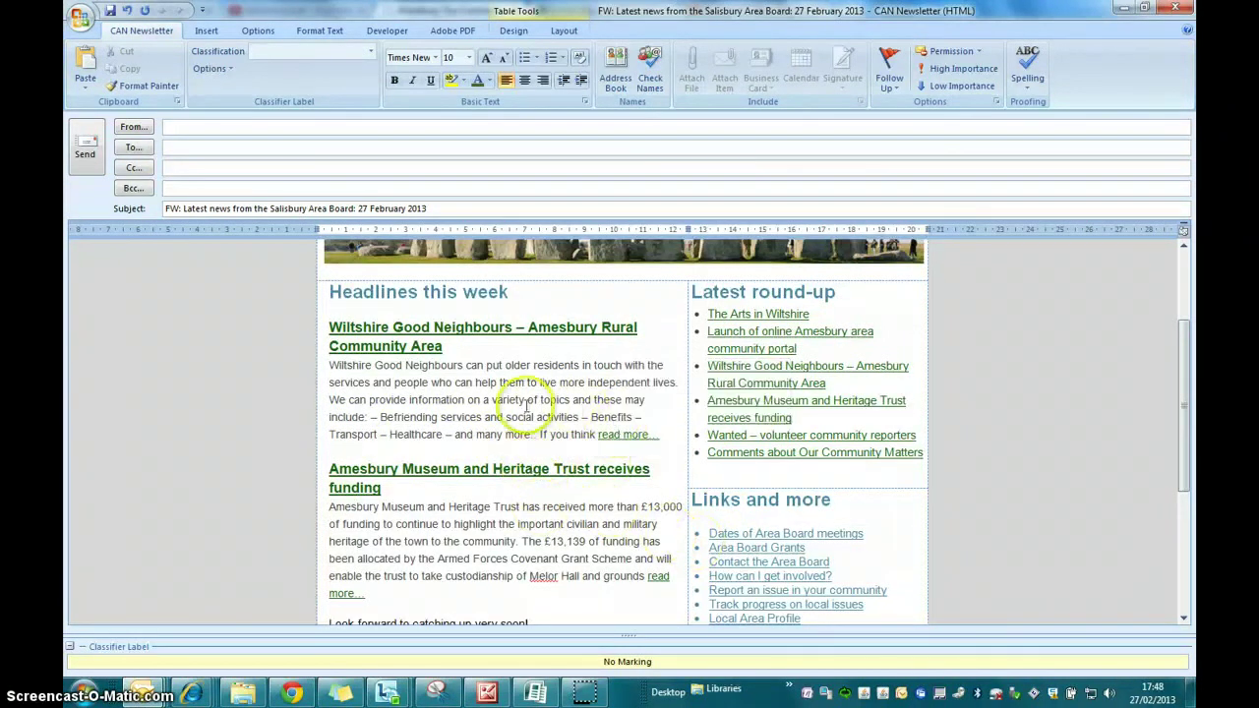
{"action": "scroll", "coordinate": [531, 418], "scroll_direction": "down", "scroll_amount": 3}
{"action": "scroll", "coordinate": [562, 449], "scroll_direction": "up", "scroll_amount": 3}
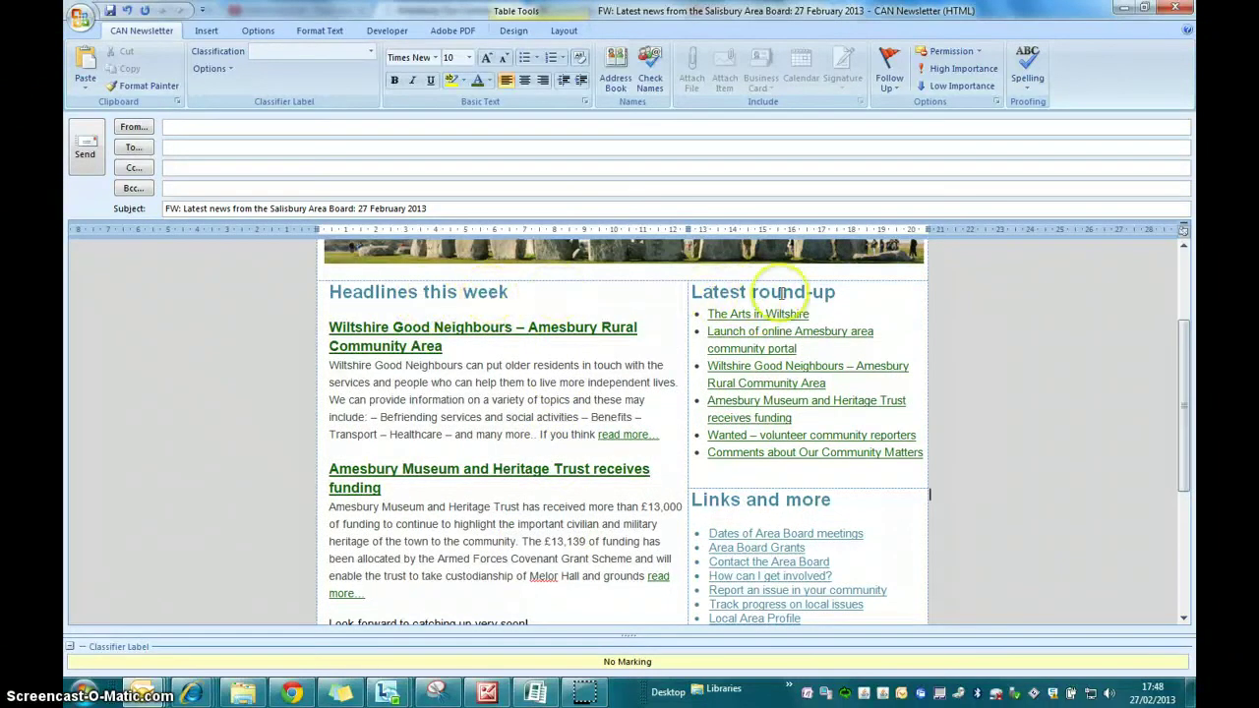
{"action": "scroll", "coordinate": [856, 557], "scroll_direction": "down", "scroll_amount": 2}
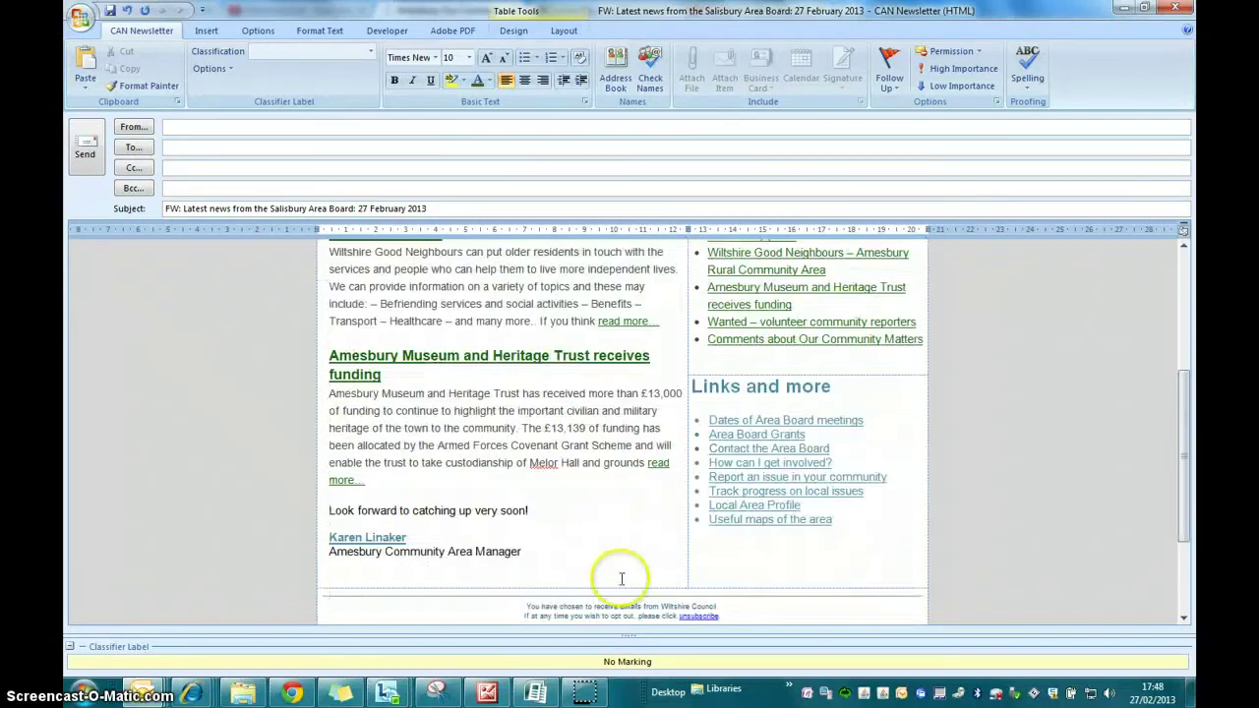
{"action": "scroll", "coordinate": [596, 433], "scroll_direction": "up", "scroll_amount": 5}
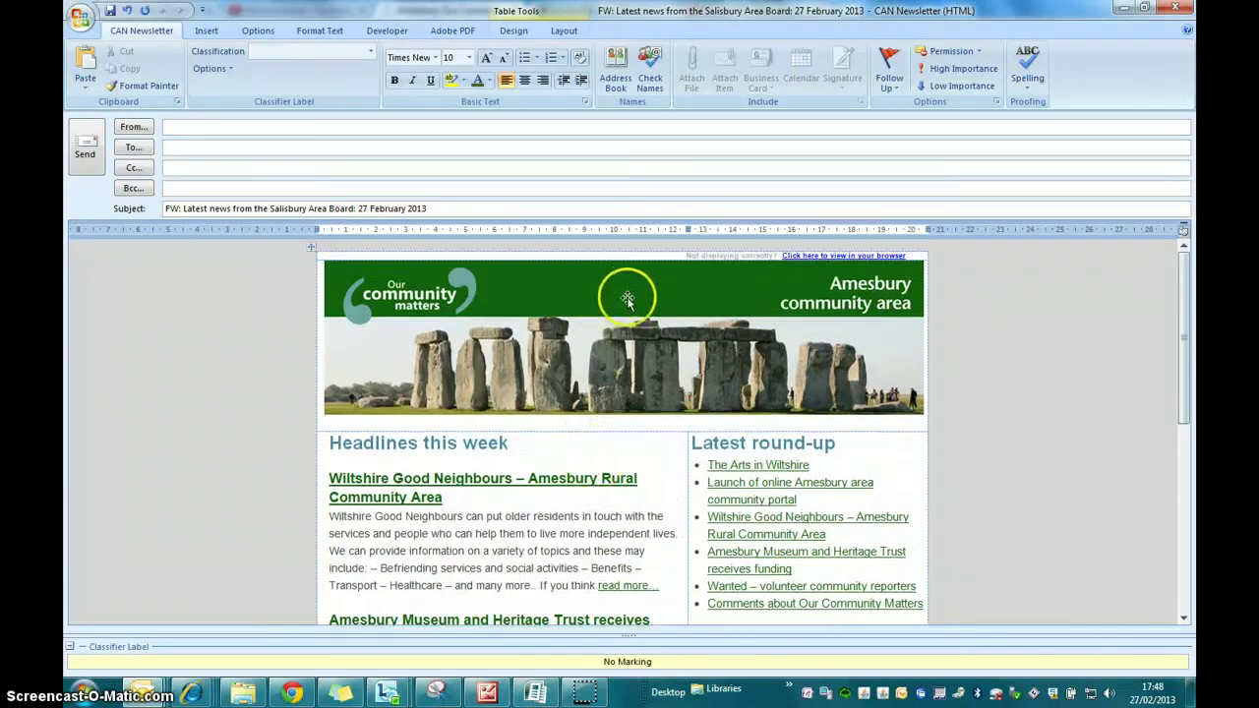
{"action": "scroll", "coordinate": [758, 540], "scroll_direction": "down", "scroll_amount": 2}
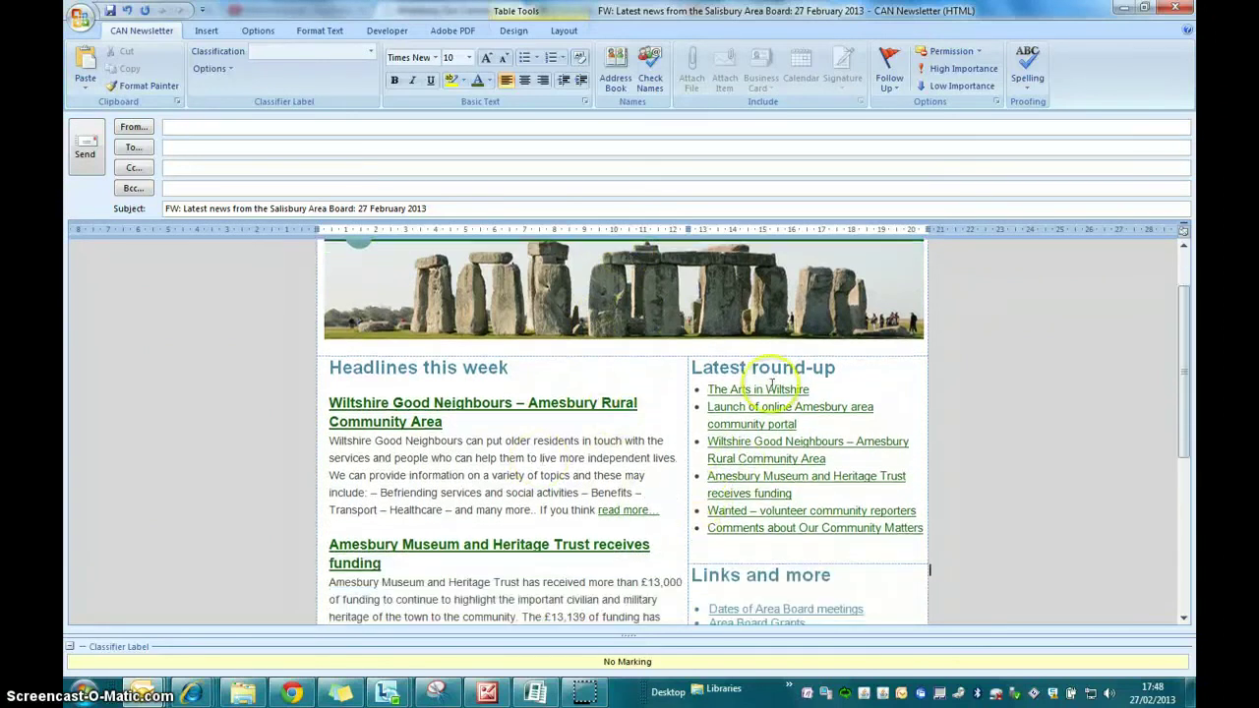
Colour the Latest round-up heading Olive Green, Darker 50%
{"action": "left_click_drag", "start_coordinate": [837, 367], "coordinate": [686, 368]}
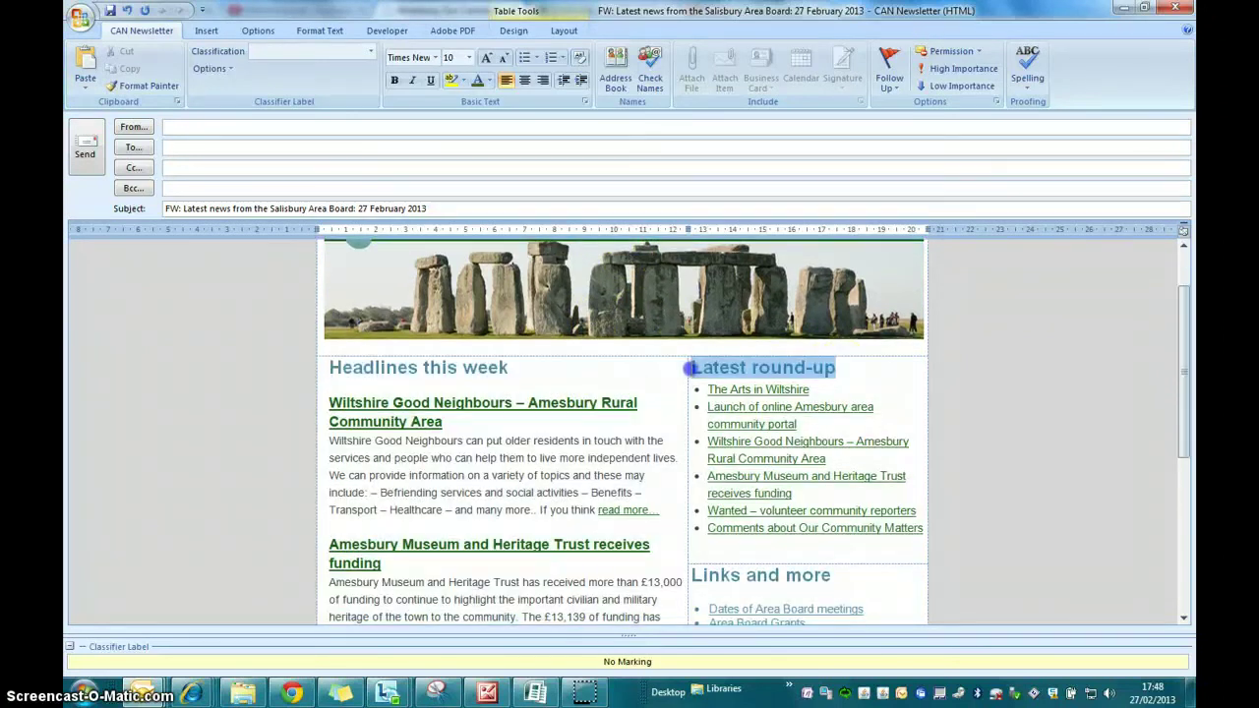
{"action": "left_click", "coordinate": [491, 83]}
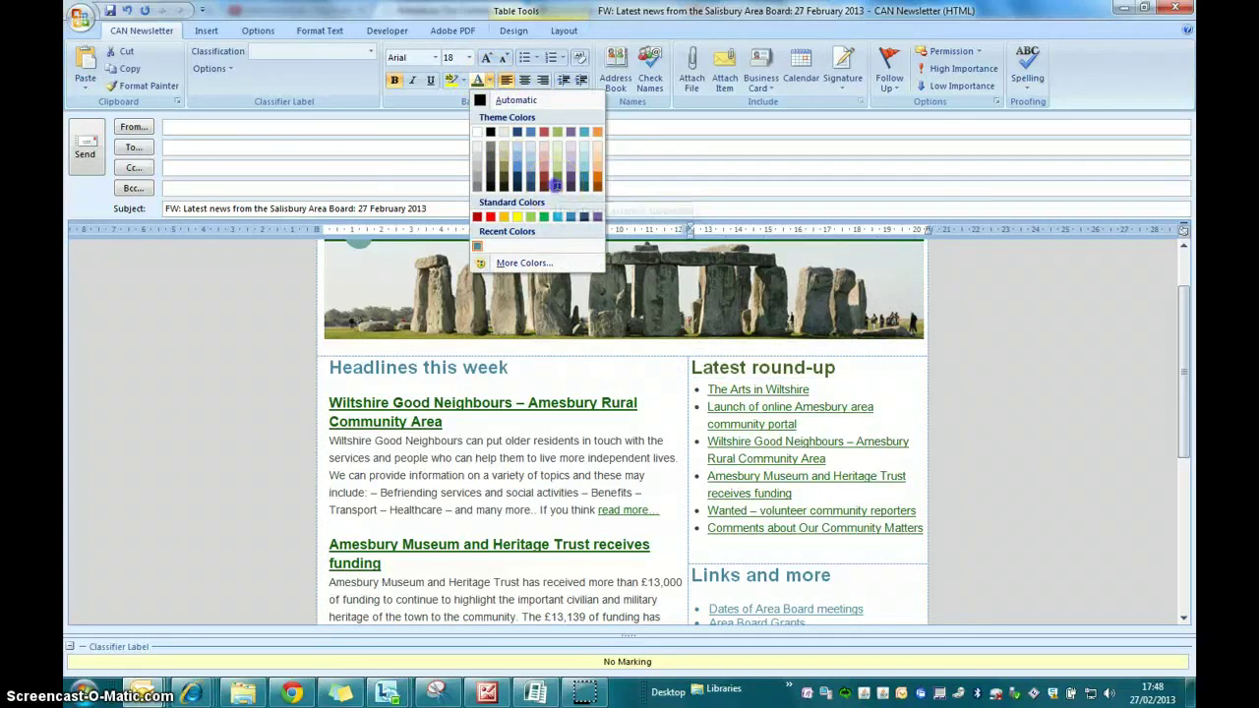
{"action": "left_click", "coordinate": [556, 189]}
{"action": "left_click", "coordinate": [508, 367]}
Apply the same dark olive green to the Headlines this week heading and Links and more list
{"action": "left_click_drag", "start_coordinate": [507, 367], "coordinate": [331, 367]}
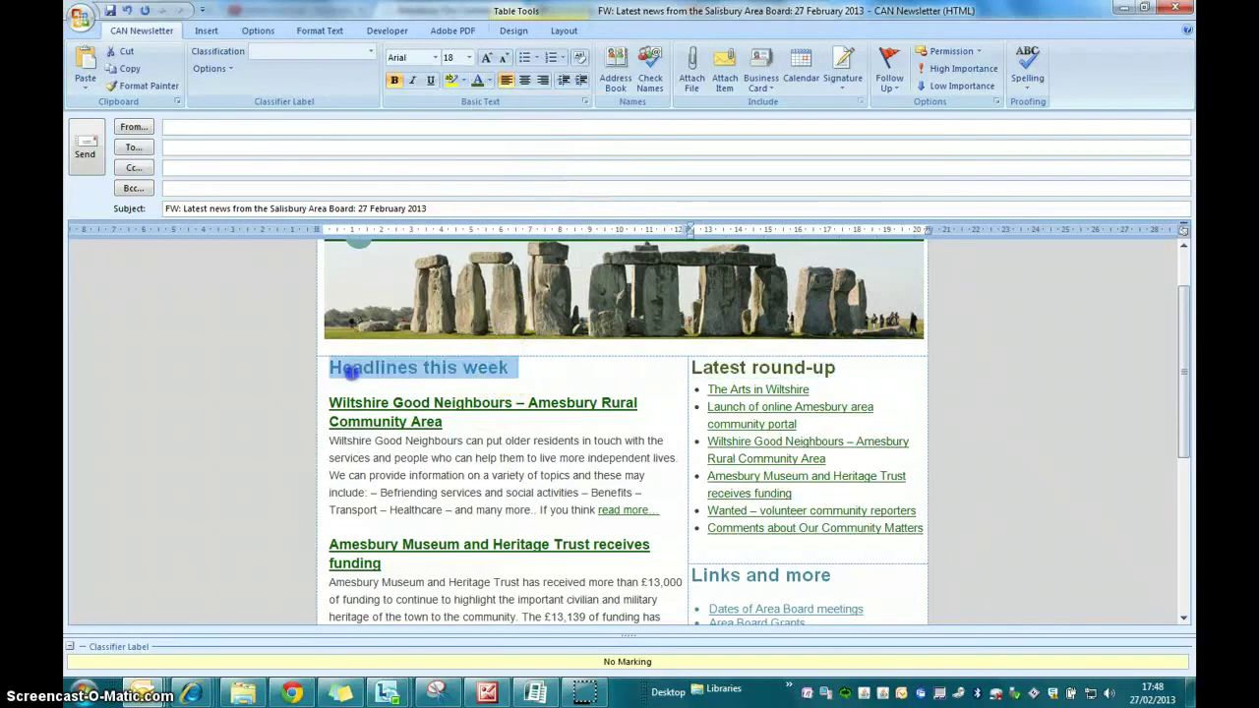
{"action": "scroll", "coordinate": [528, 503], "scroll_direction": "down", "scroll_amount": 3}
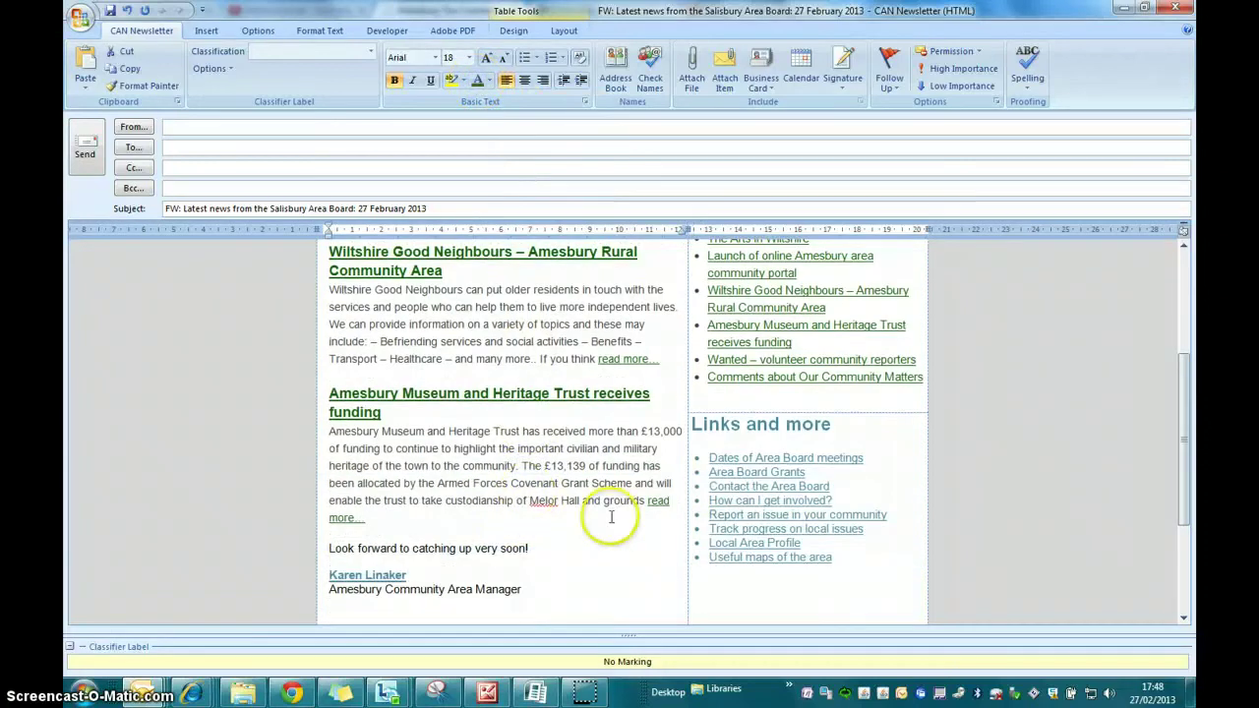
{"action": "left_click_drag", "start_coordinate": [836, 565], "coordinate": [688, 424]}
{"action": "left_click", "coordinate": [479, 84]}
{"action": "left_click", "coordinate": [546, 572]}
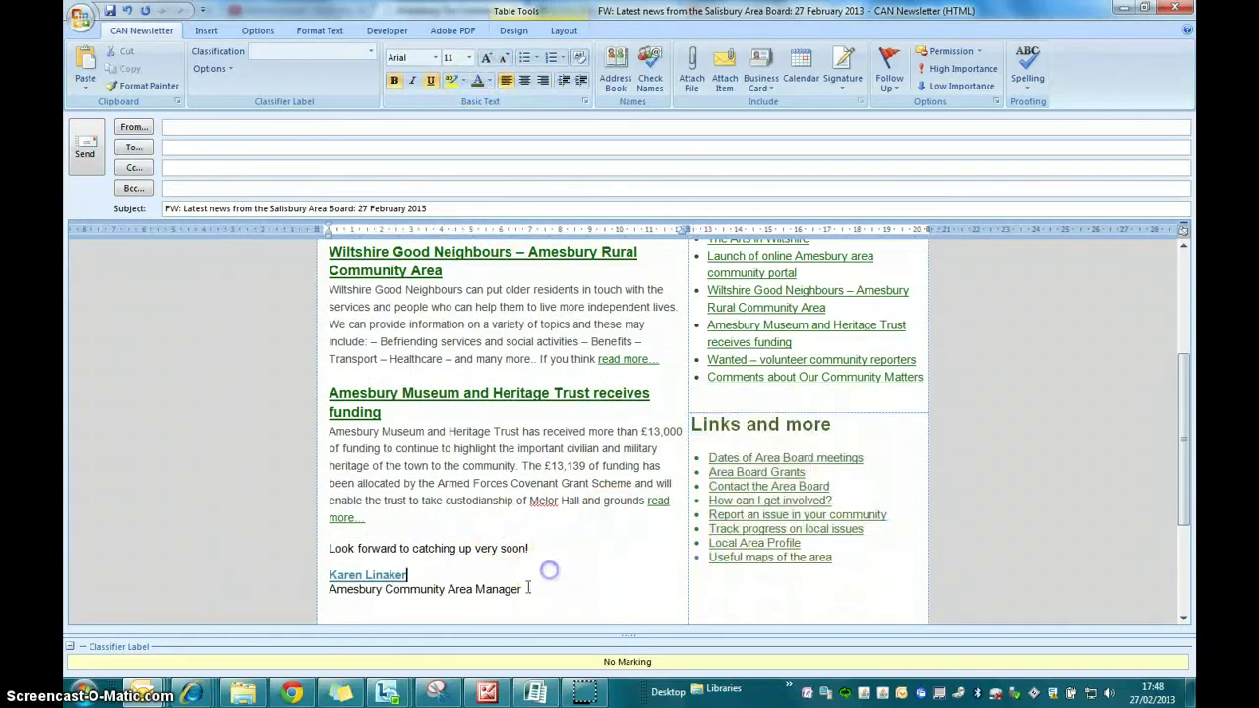
Make the signature name link dark olive green too
{"action": "left_click", "coordinate": [364, 574]}
{"action": "left_click_drag", "start_coordinate": [363, 575], "coordinate": [317, 574]}
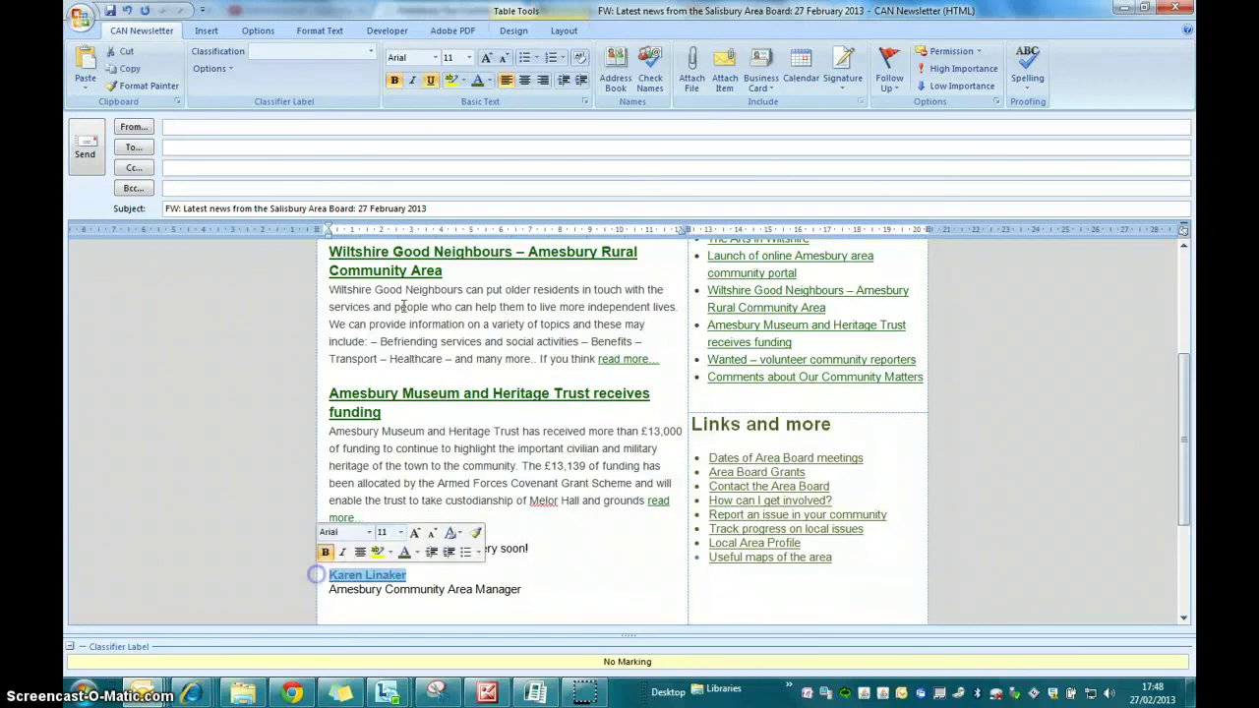
{"action": "left_click", "coordinate": [477, 84]}
{"action": "left_click", "coordinate": [610, 602]}
{"action": "scroll", "coordinate": [607, 574], "scroll_direction": "down", "scroll_amount": 3}
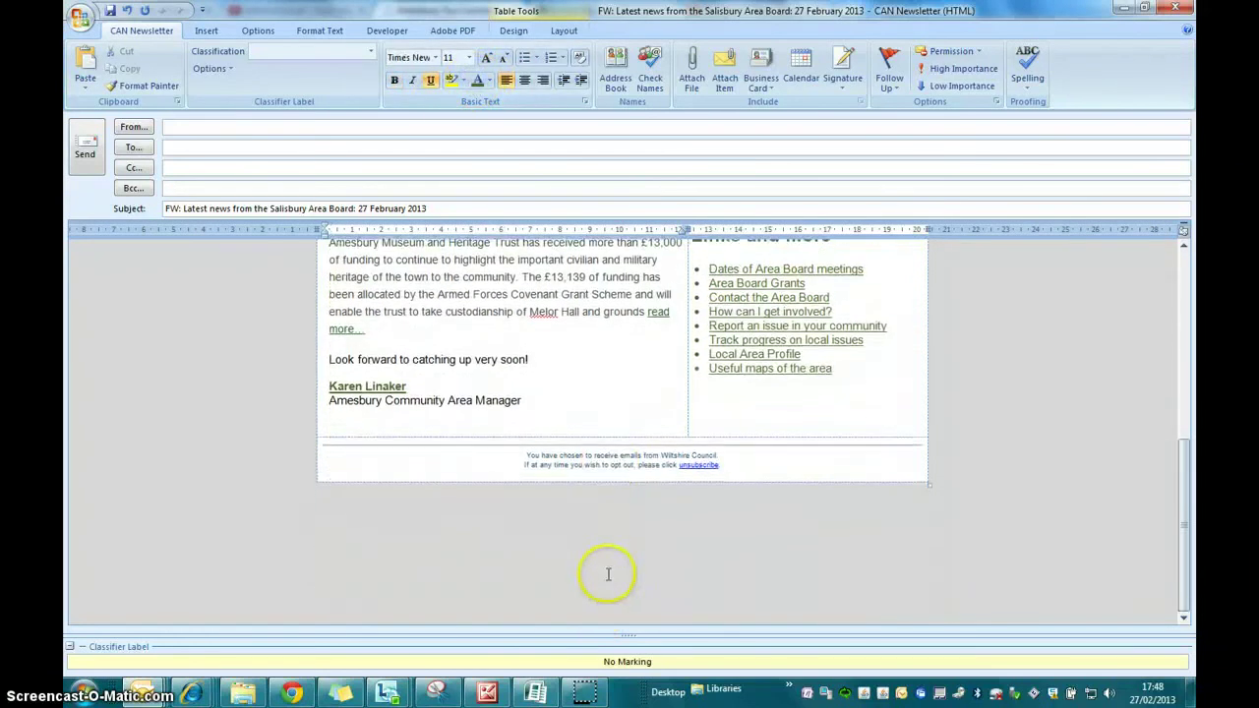
{"action": "scroll", "coordinate": [606, 571], "scroll_direction": "up", "scroll_amount": 3}
{"action": "scroll", "coordinate": [606, 568], "scroll_direction": "up", "scroll_amount": 3}
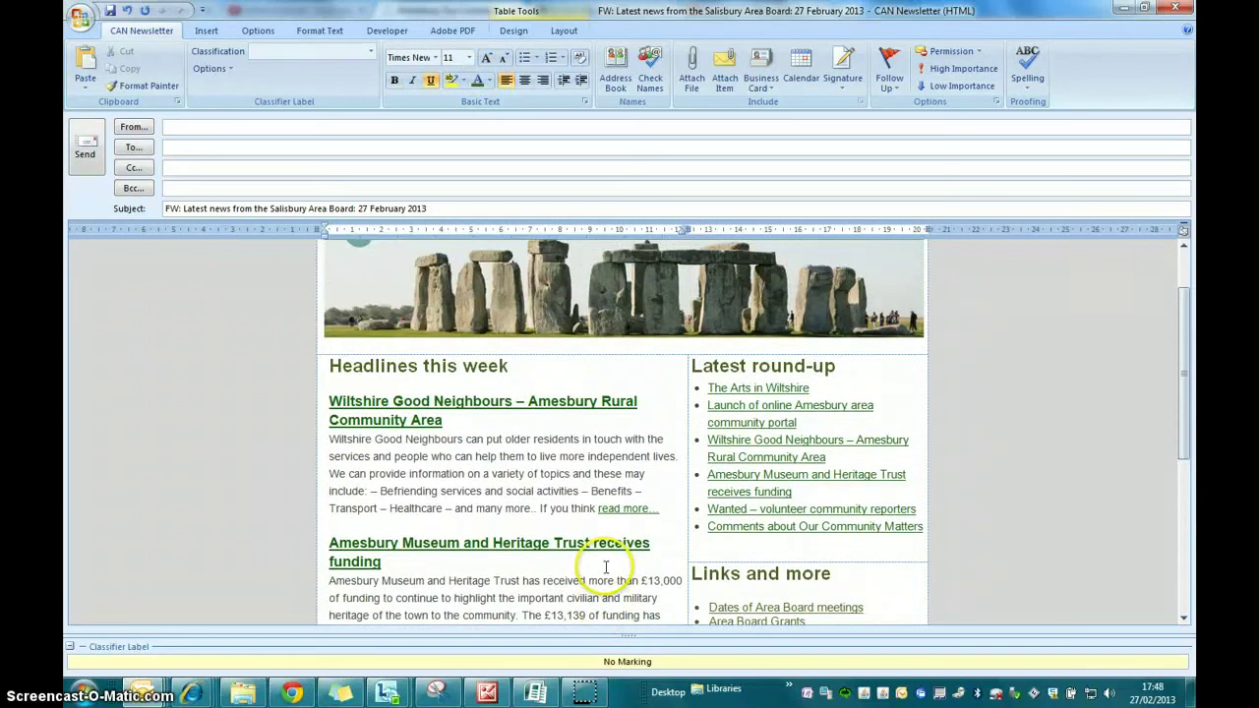
{"action": "scroll", "coordinate": [604, 566], "scroll_direction": "up", "scroll_amount": 1}
{"action": "scroll", "coordinate": [600, 565], "scroll_direction": "down", "scroll_amount": 2}
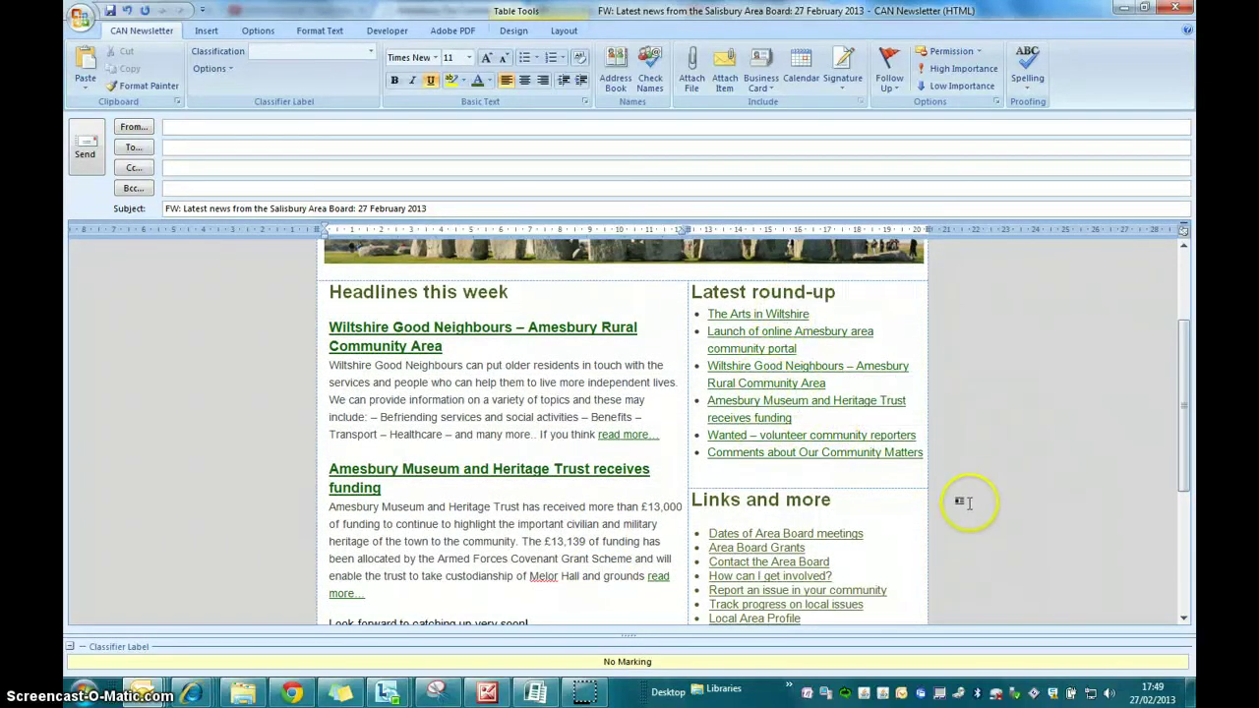
{"action": "scroll", "coordinate": [421, 492], "scroll_direction": "down", "scroll_amount": 2}
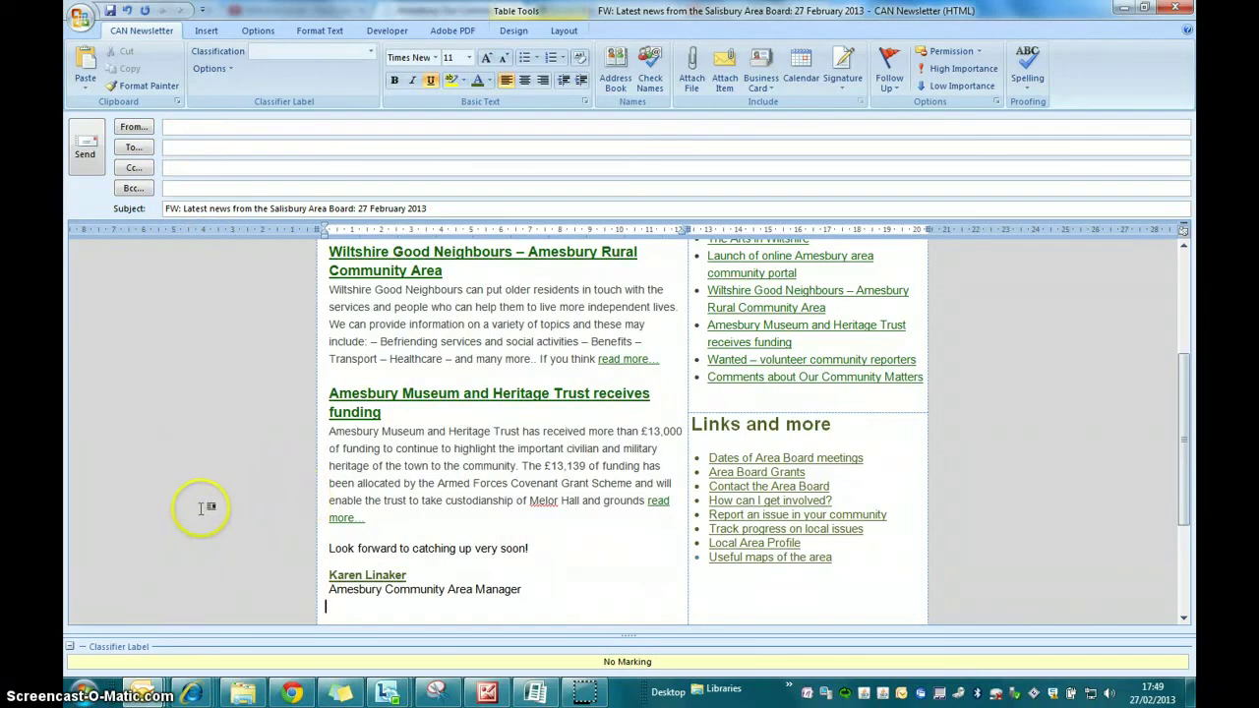
{"action": "scroll", "coordinate": [200, 506], "scroll_direction": "down", "scroll_amount": 2}
{"action": "scroll", "coordinate": [202, 505], "scroll_direction": "down", "scroll_amount": 1}
{"action": "scroll", "coordinate": [196, 521], "scroll_direction": "up", "scroll_amount": 8}
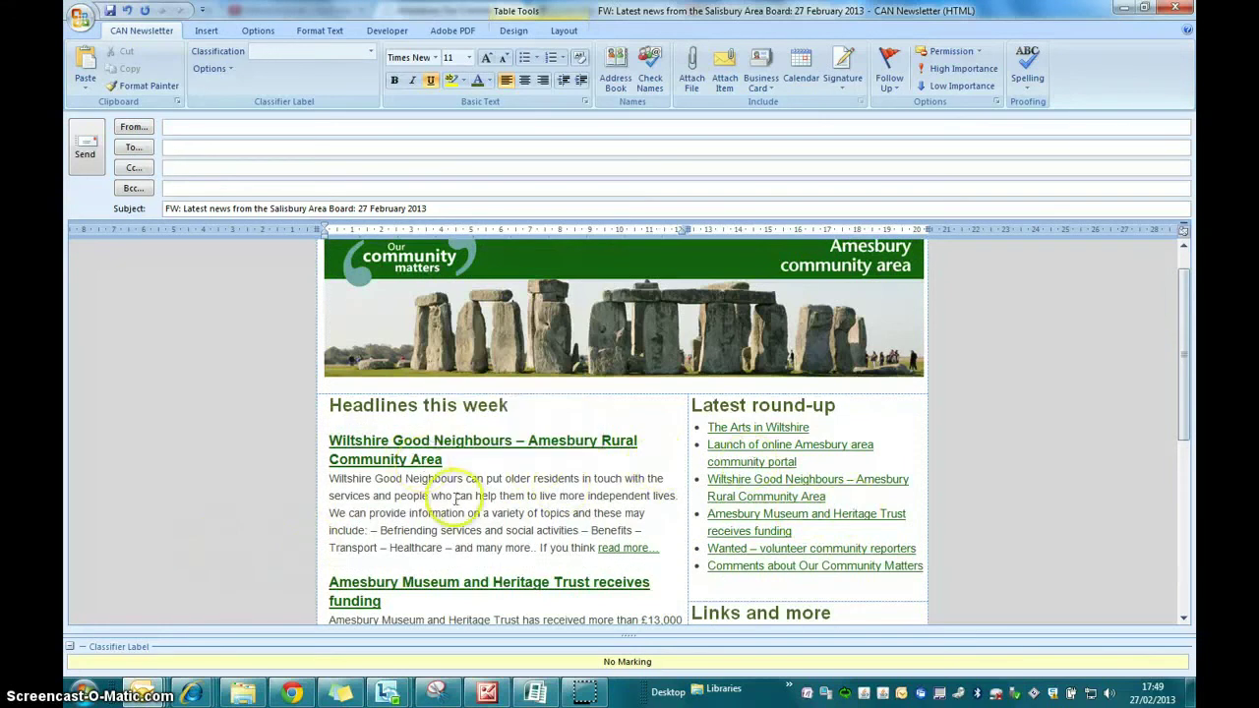
{"action": "scroll", "coordinate": [241, 452], "scroll_direction": "up", "scroll_amount": 1}
{"action": "scroll", "coordinate": [239, 462], "scroll_direction": "down", "scroll_amount": 1}
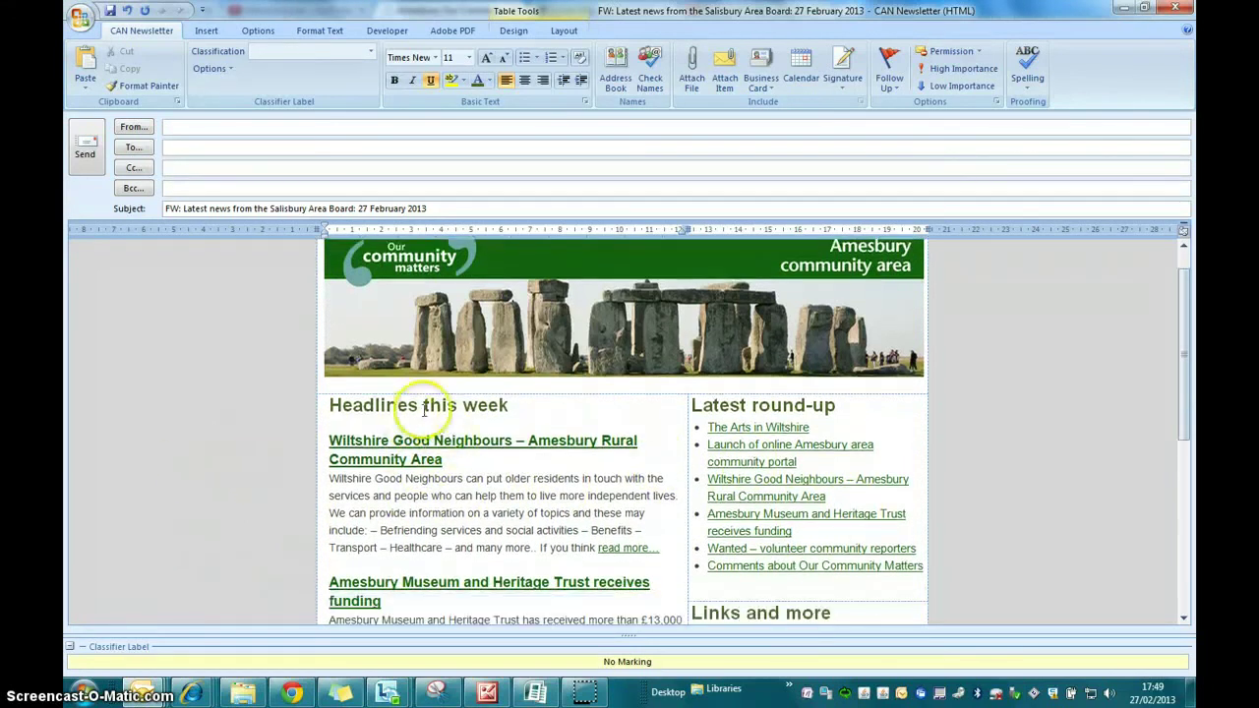
{"action": "scroll", "coordinate": [495, 549], "scroll_direction": "down", "scroll_amount": 5}
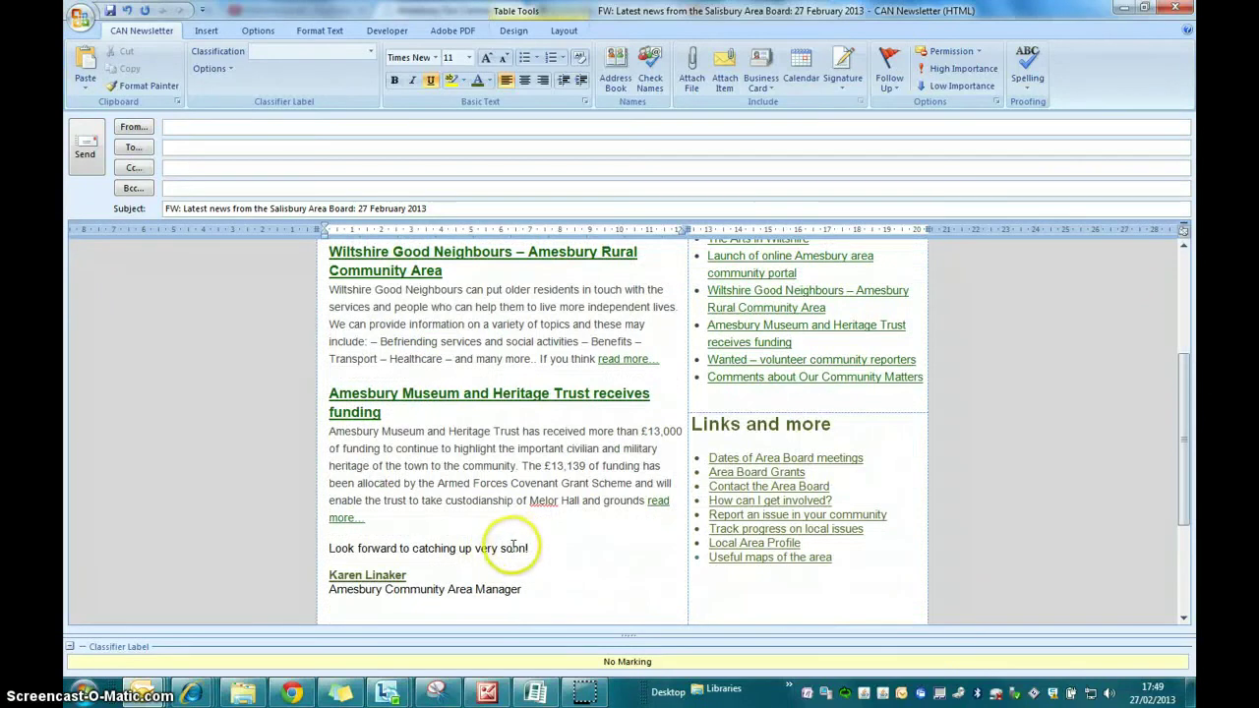
{"action": "scroll", "coordinate": [508, 547], "scroll_direction": "up", "scroll_amount": 1}
{"action": "scroll", "coordinate": [510, 546], "scroll_direction": "up", "scroll_amount": 3}
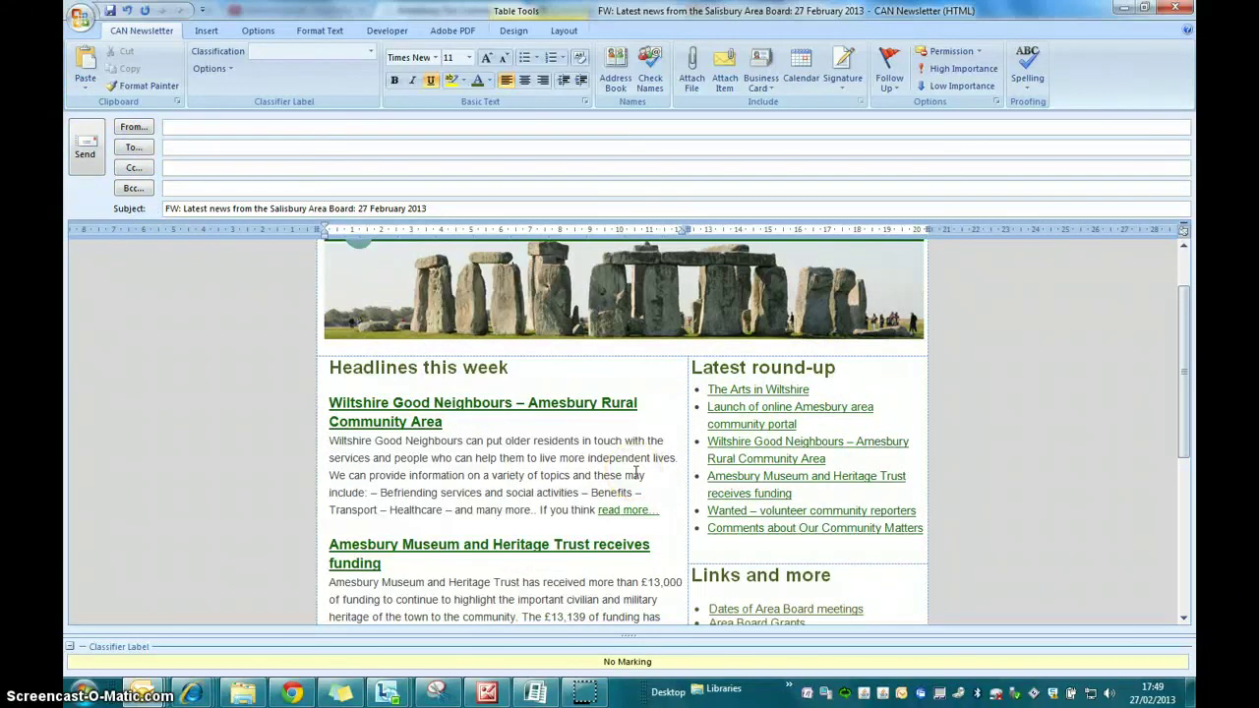
{"action": "scroll", "coordinate": [590, 433], "scroll_direction": "up", "scroll_amount": 2}
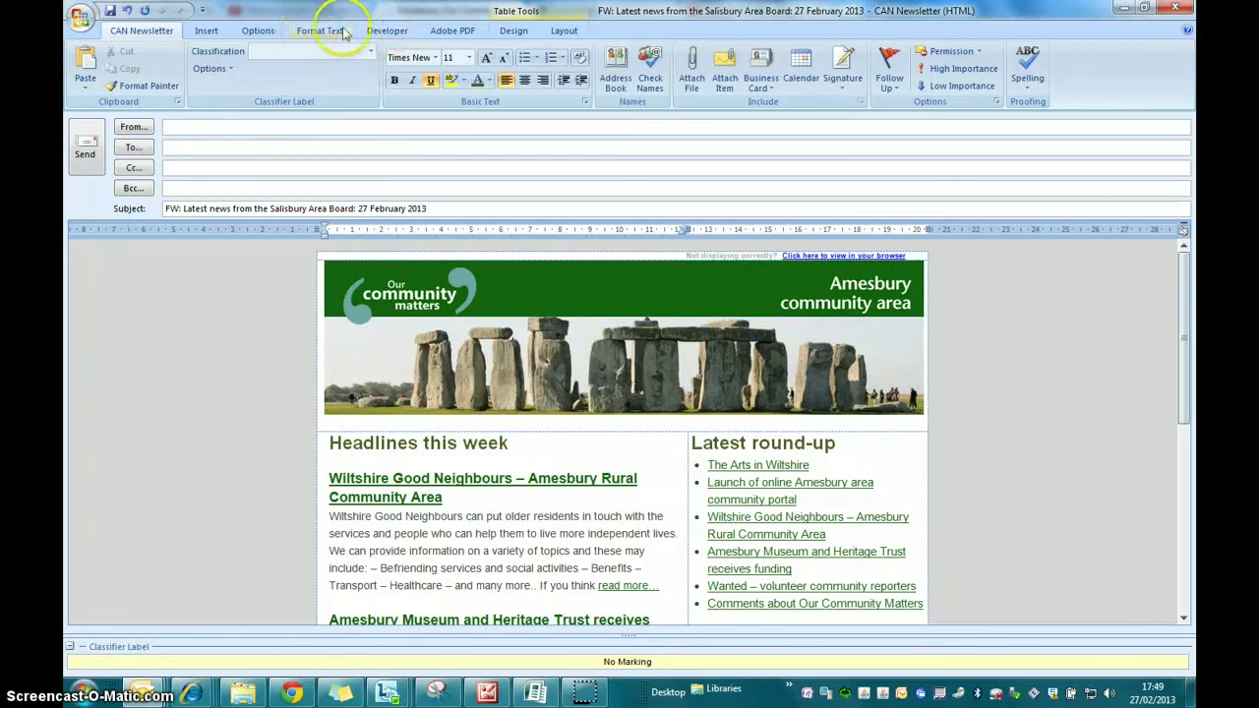
Publish the message over the existing CAN Newsletter form in the Personal Forms Library
{"action": "left_click", "coordinate": [398, 37]}
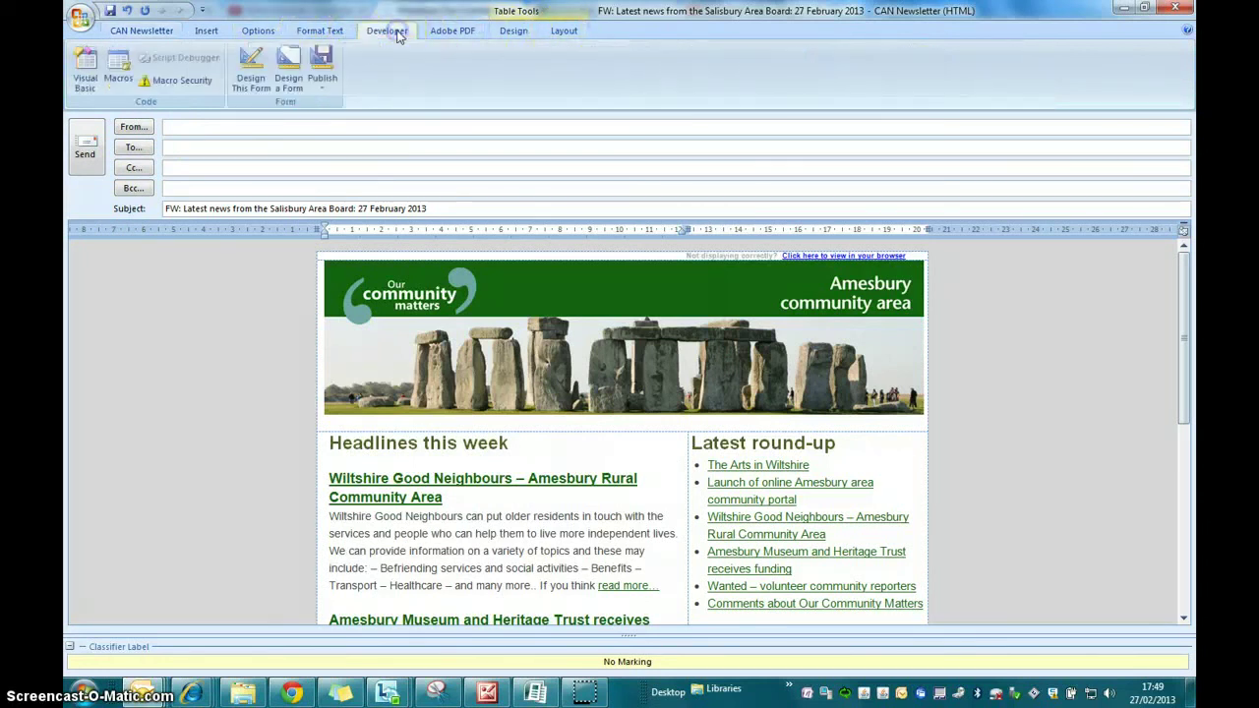
{"action": "left_click", "coordinate": [325, 80]}
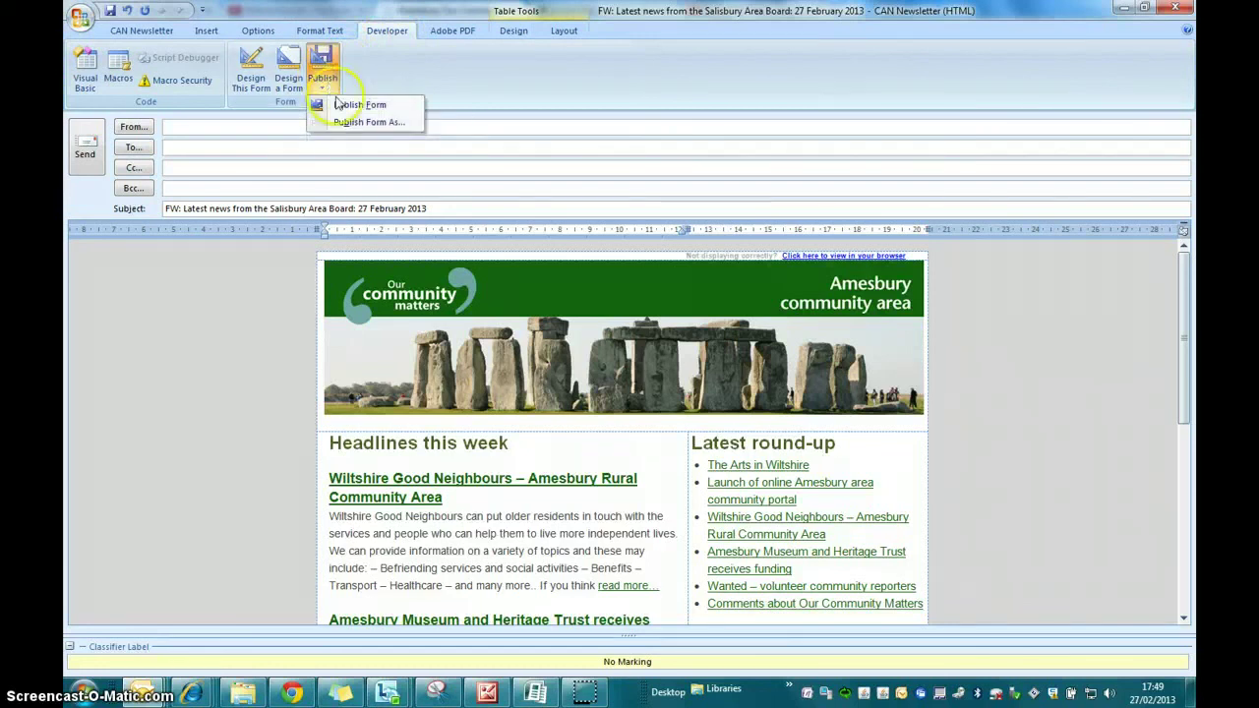
{"action": "left_click", "coordinate": [359, 122]}
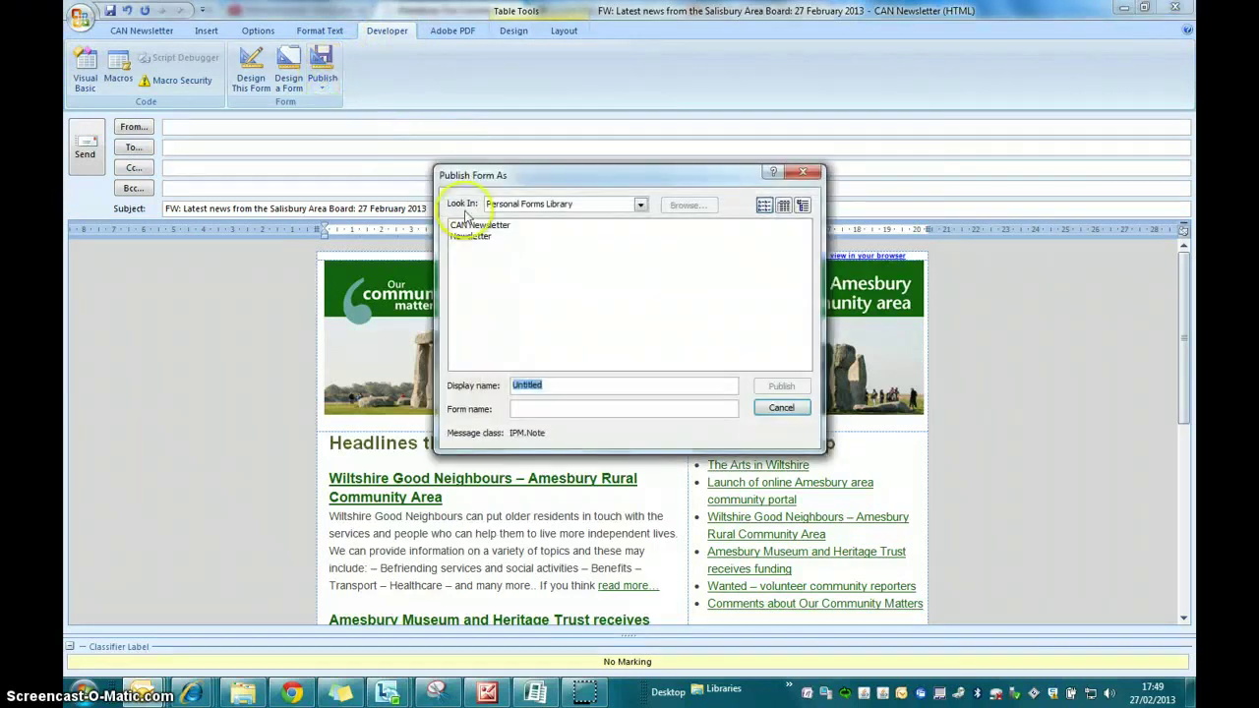
{"action": "left_click", "coordinate": [482, 226]}
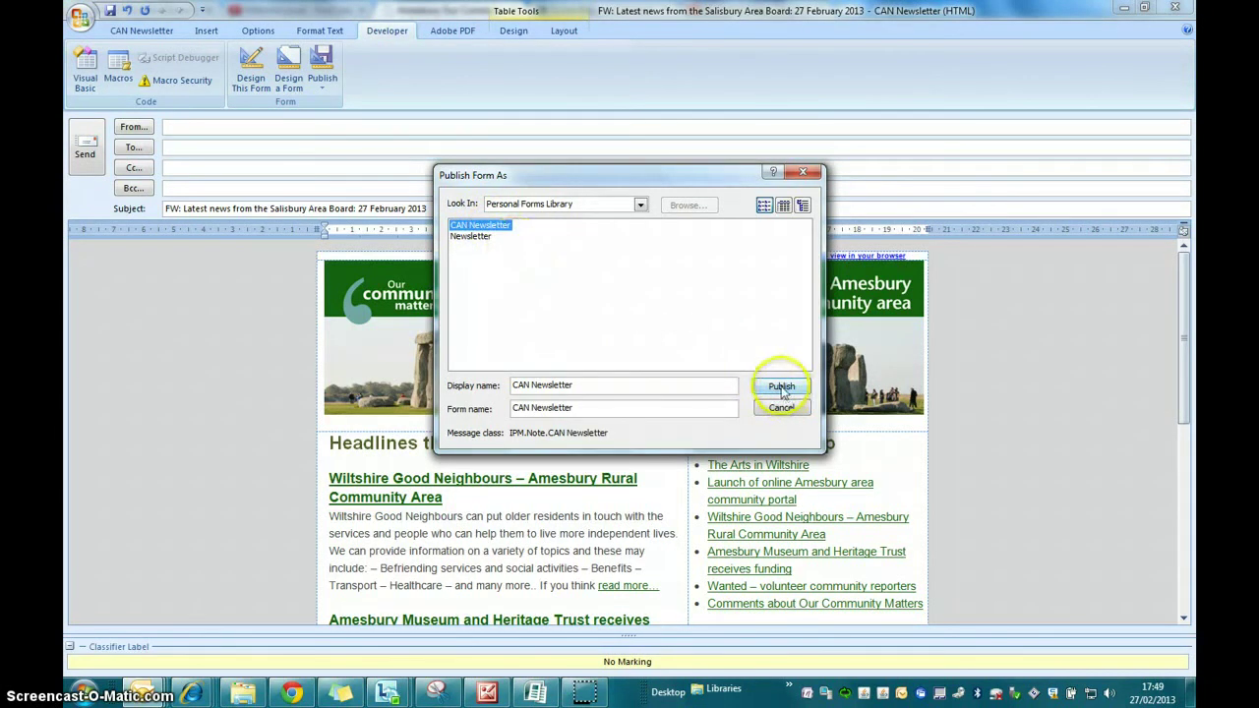
{"action": "left_click", "coordinate": [782, 389]}
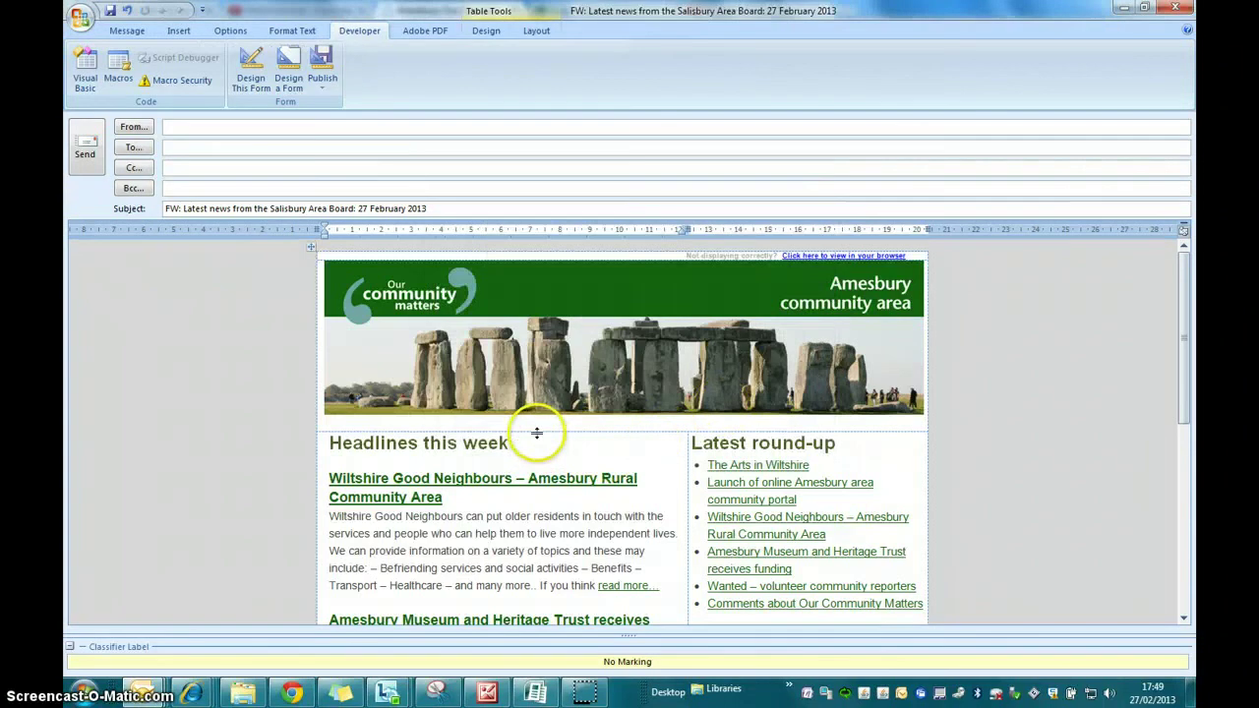
{"action": "scroll", "coordinate": [534, 433], "scroll_direction": "down", "scroll_amount": 4}
{"action": "scroll", "coordinate": [534, 422], "scroll_direction": "up", "scroll_amount": 4}
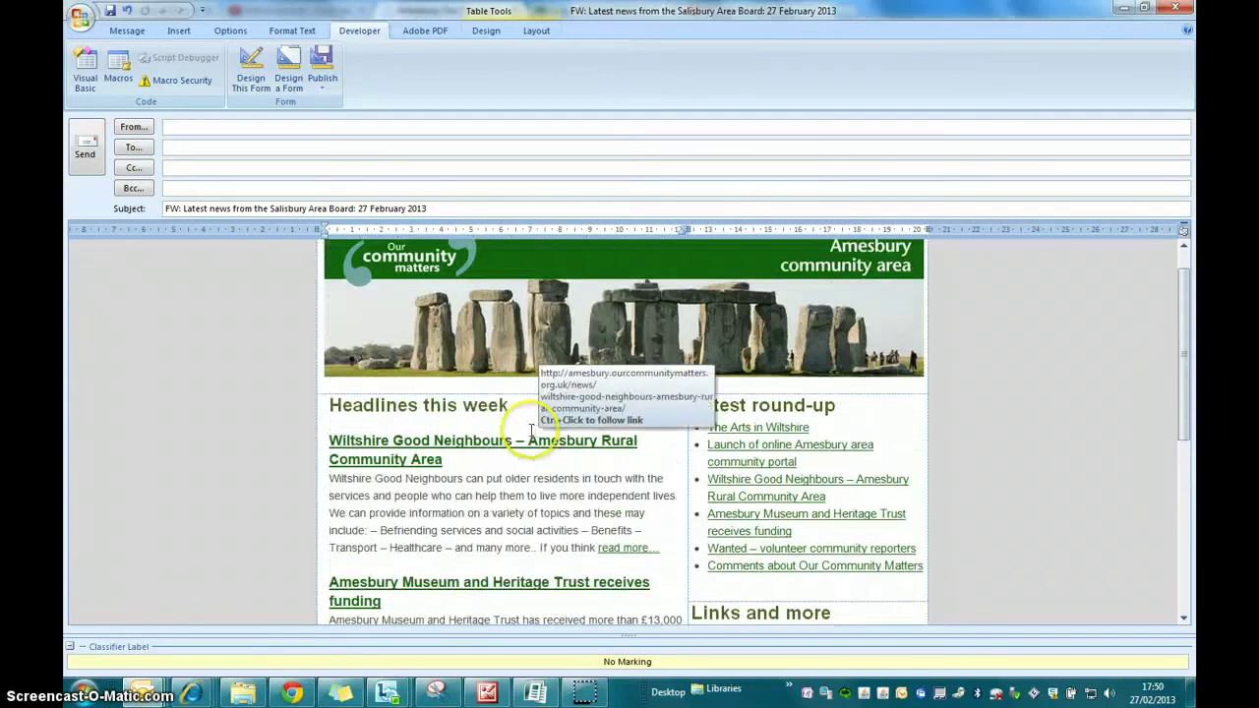
Close the newsletter, saving changes, and return to the Outlook Inbox
{"action": "left_click", "coordinate": [1180, 10]}
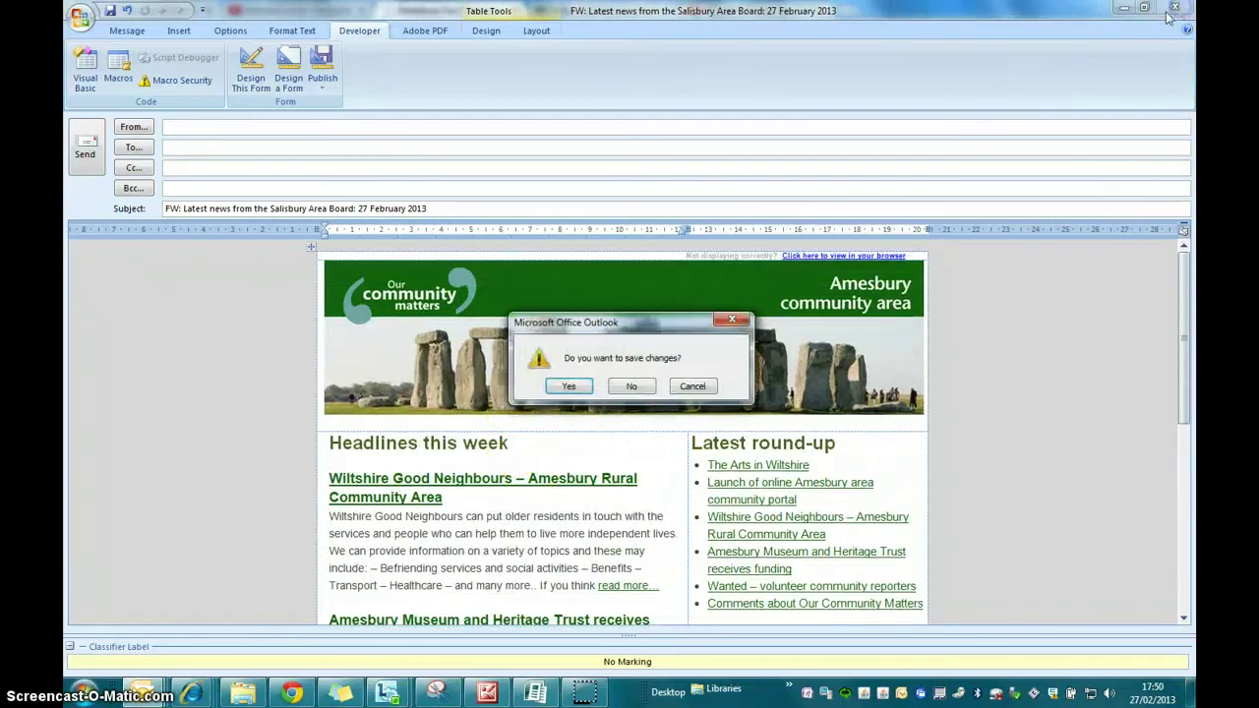
{"action": "left_click", "coordinate": [574, 386]}
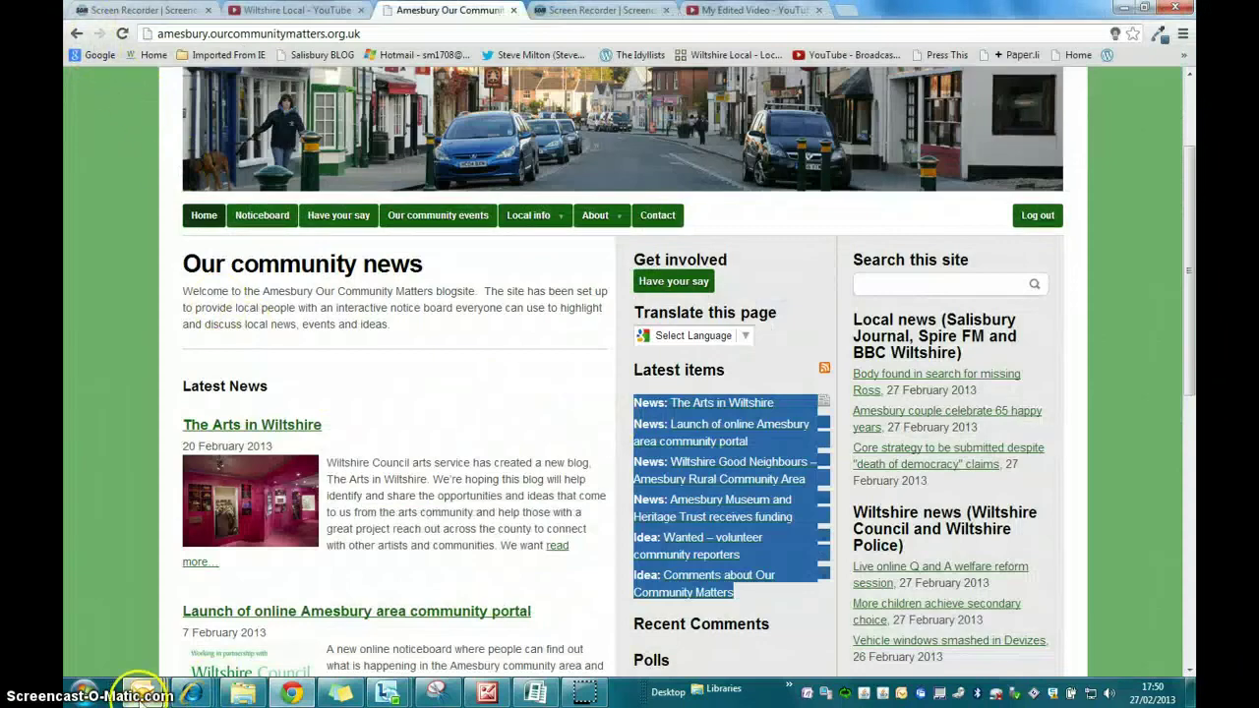
{"action": "left_click", "coordinate": [192, 693]}
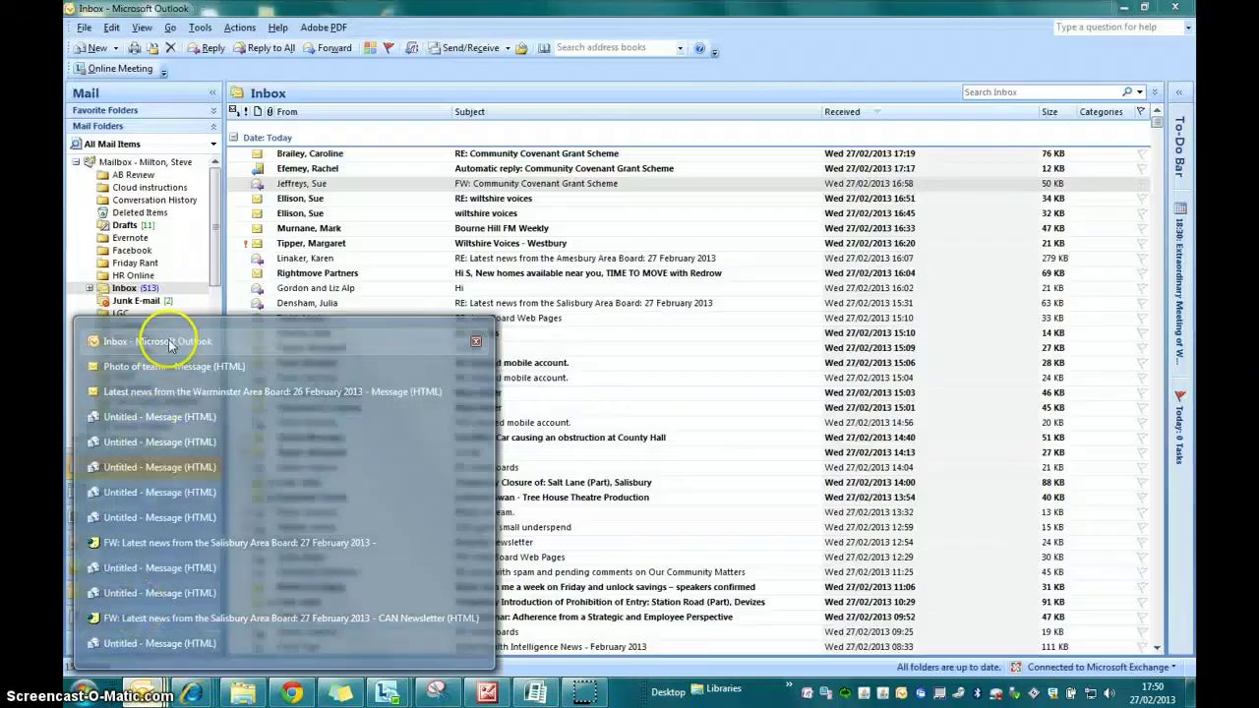
{"action": "left_click", "coordinate": [162, 342]}
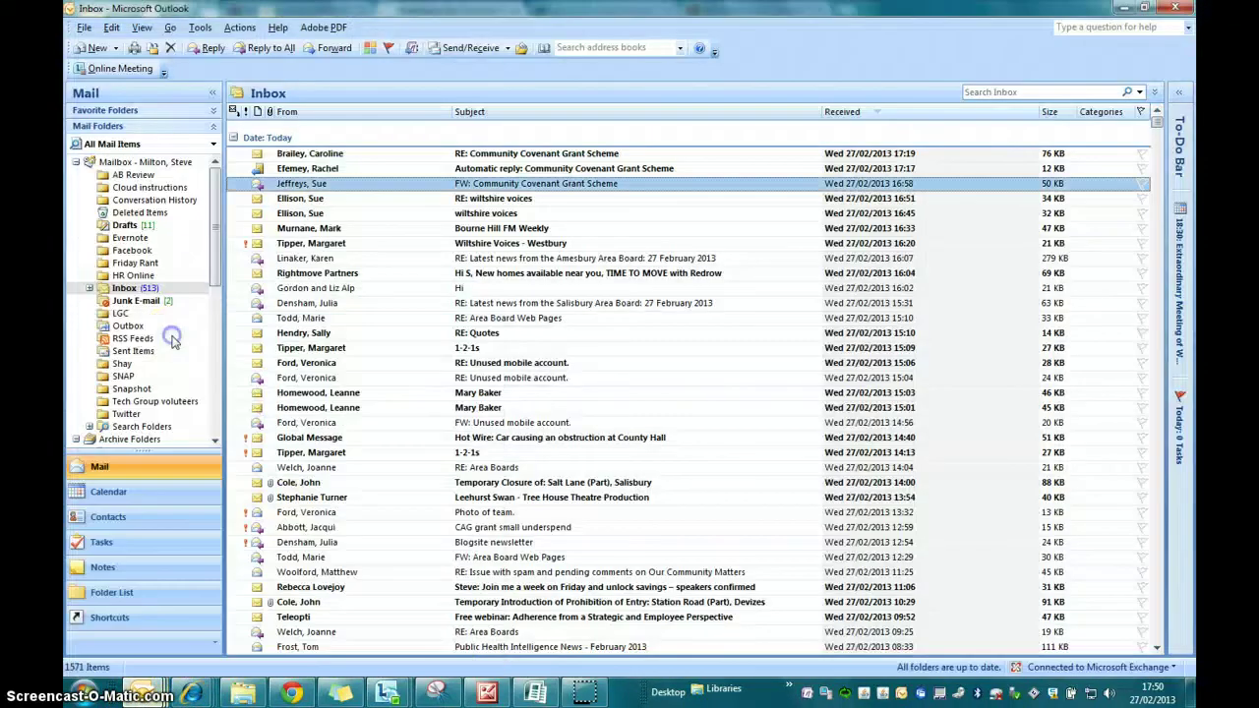
Start a new email and delete its signature block
{"action": "left_click", "coordinate": [91, 48]}
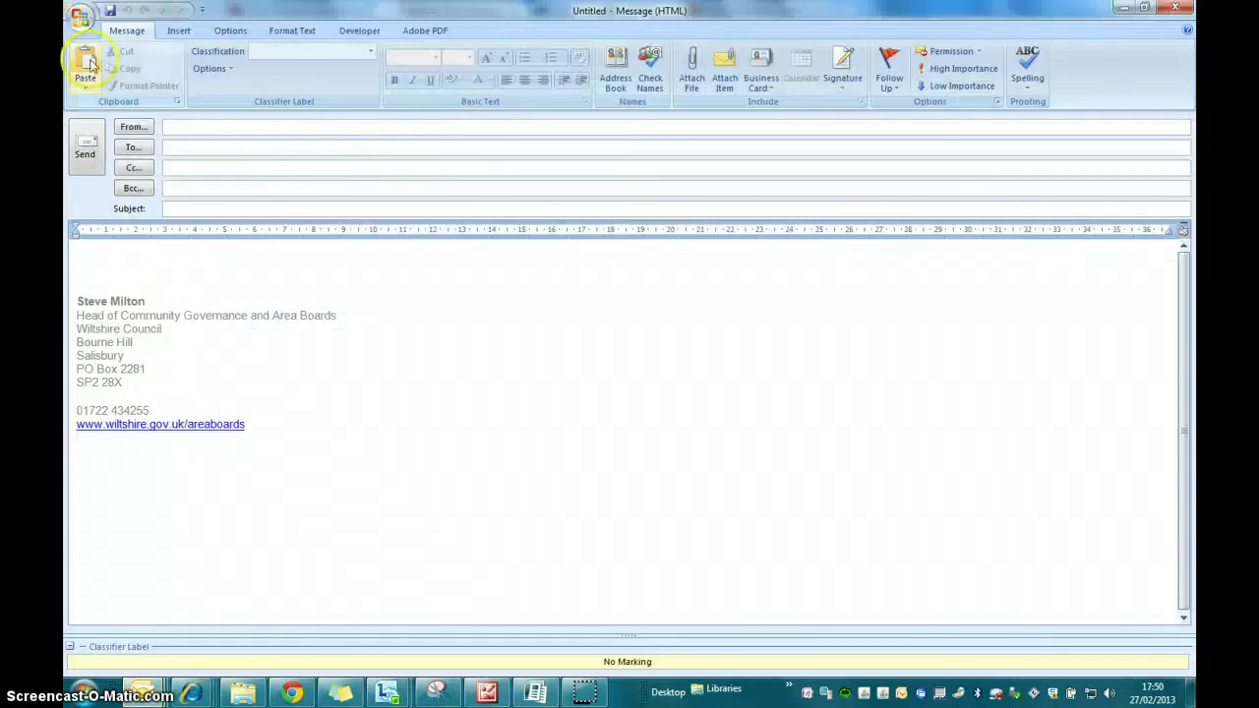
{"action": "left_click", "coordinate": [177, 252]}
{"action": "mouse_move", "coordinate": [259, 427]}
{"action": "left_mouse_down"}
{"action": "mouse_move", "coordinate": [168, 340]}
{"action": "mouse_move", "coordinate": [67, 282]}
{"action": "left_mouse_up"}
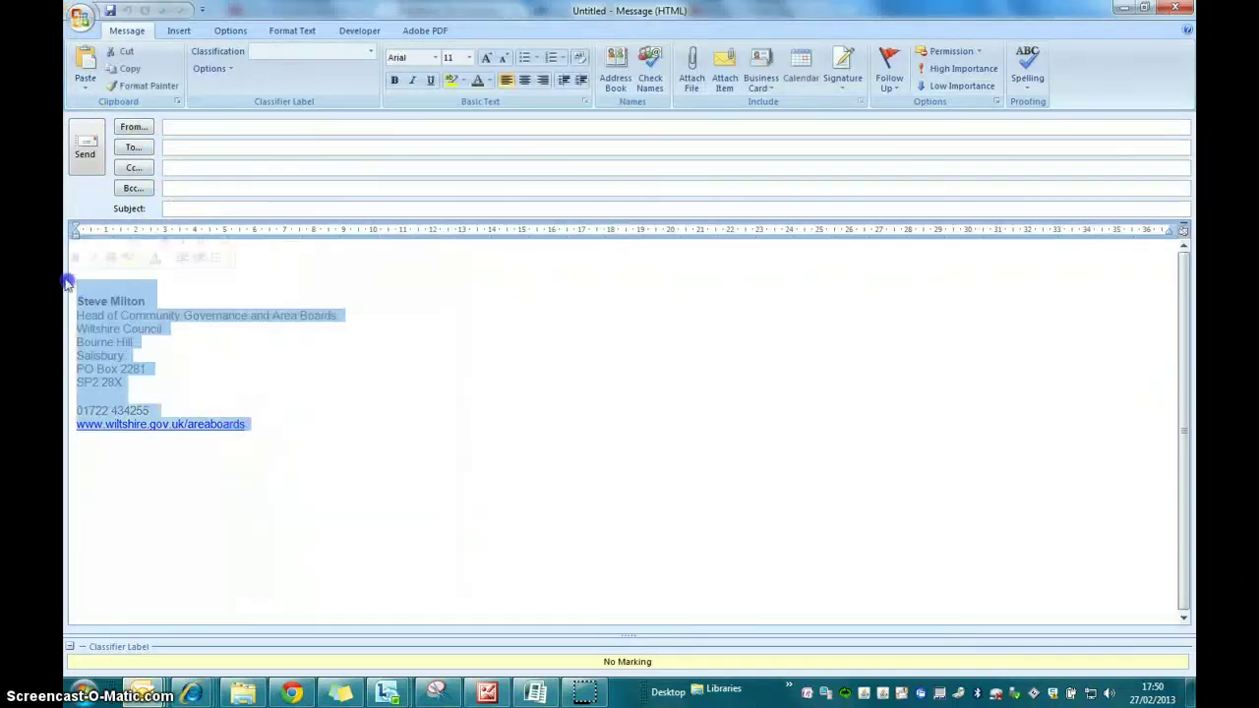
{"action": "key", "text": "Delete"}
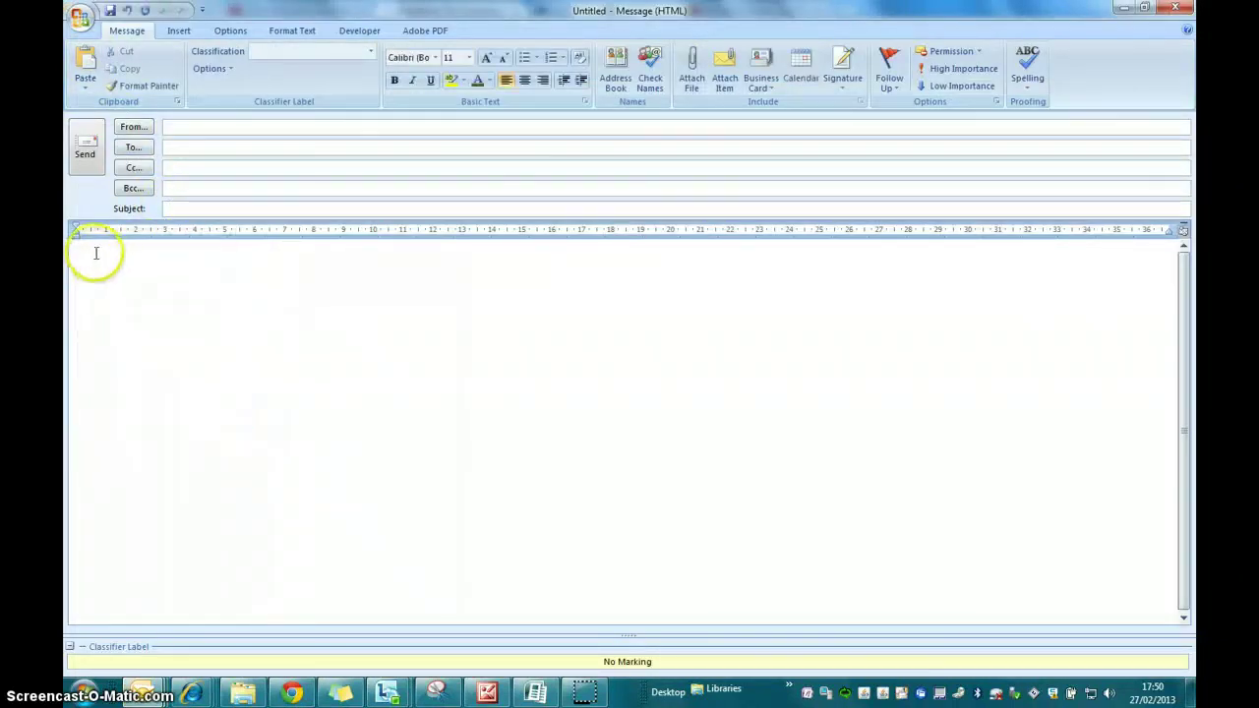
Open a new message from the CAN Newsletter form in the Personal Forms Library
{"action": "left_click", "coordinate": [81, 17]}
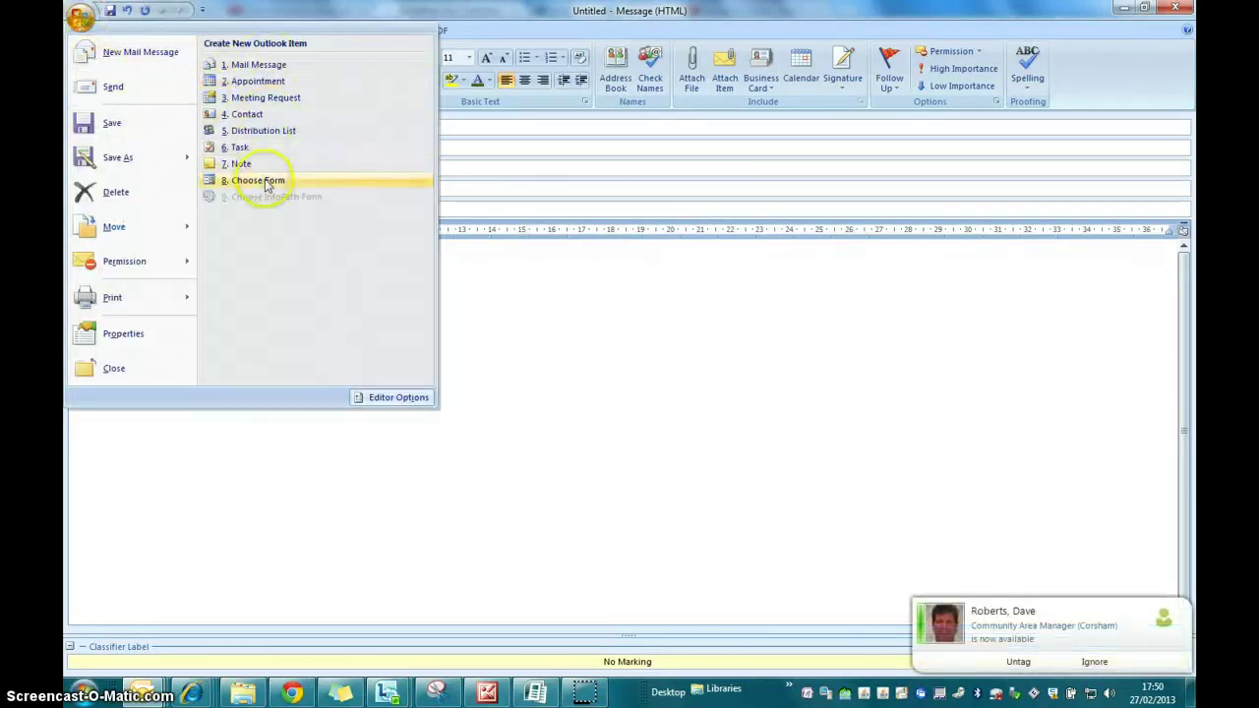
{"action": "left_click", "coordinate": [260, 181]}
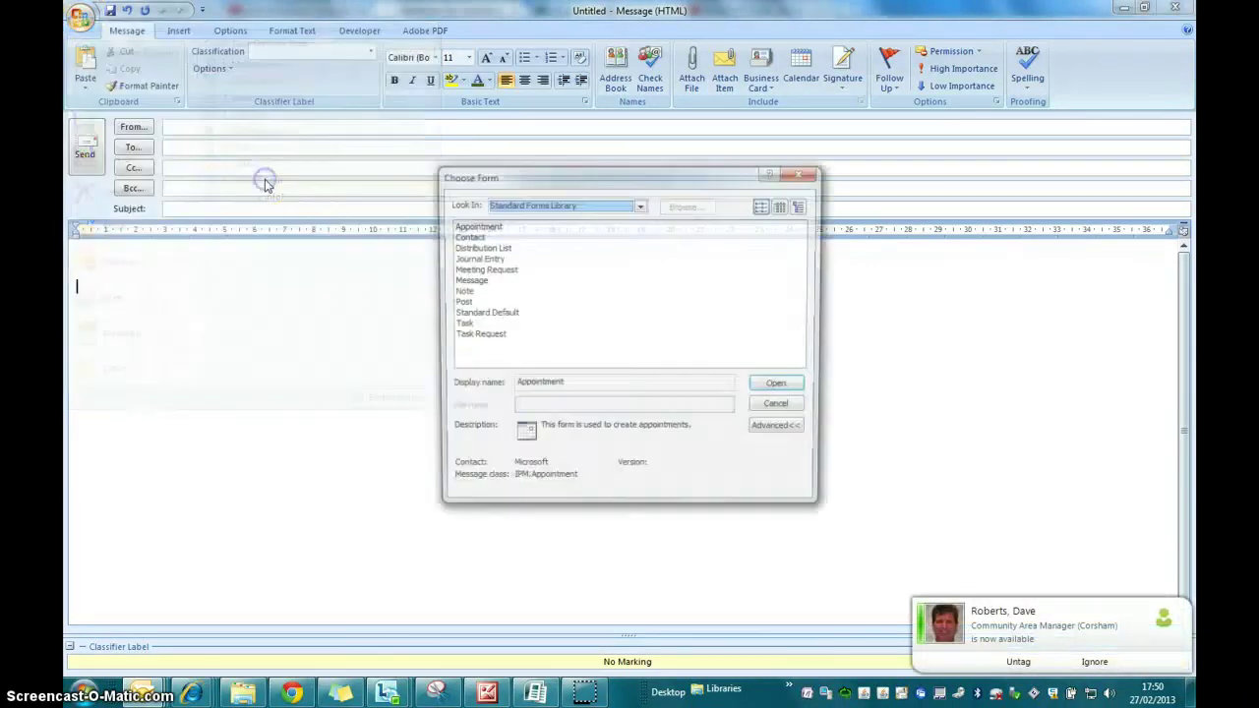
{"action": "left_click", "coordinate": [642, 205]}
{"action": "left_click", "coordinate": [596, 226]}
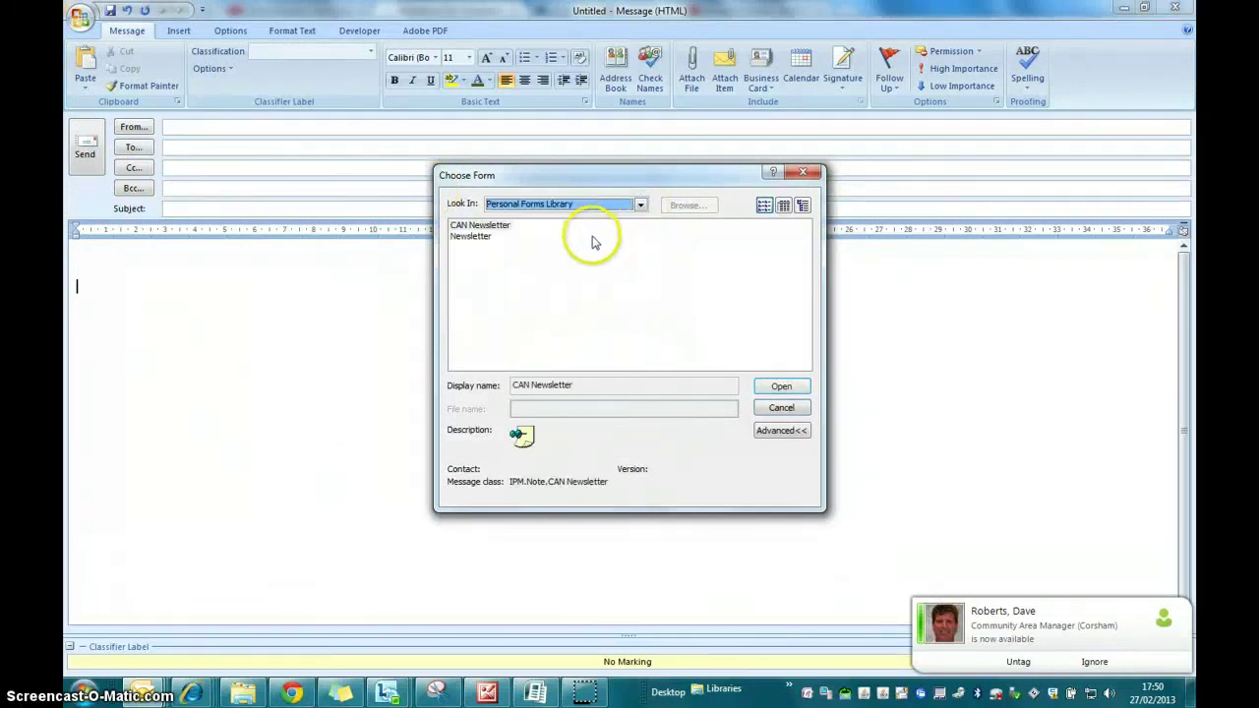
{"action": "left_click", "coordinate": [482, 227]}
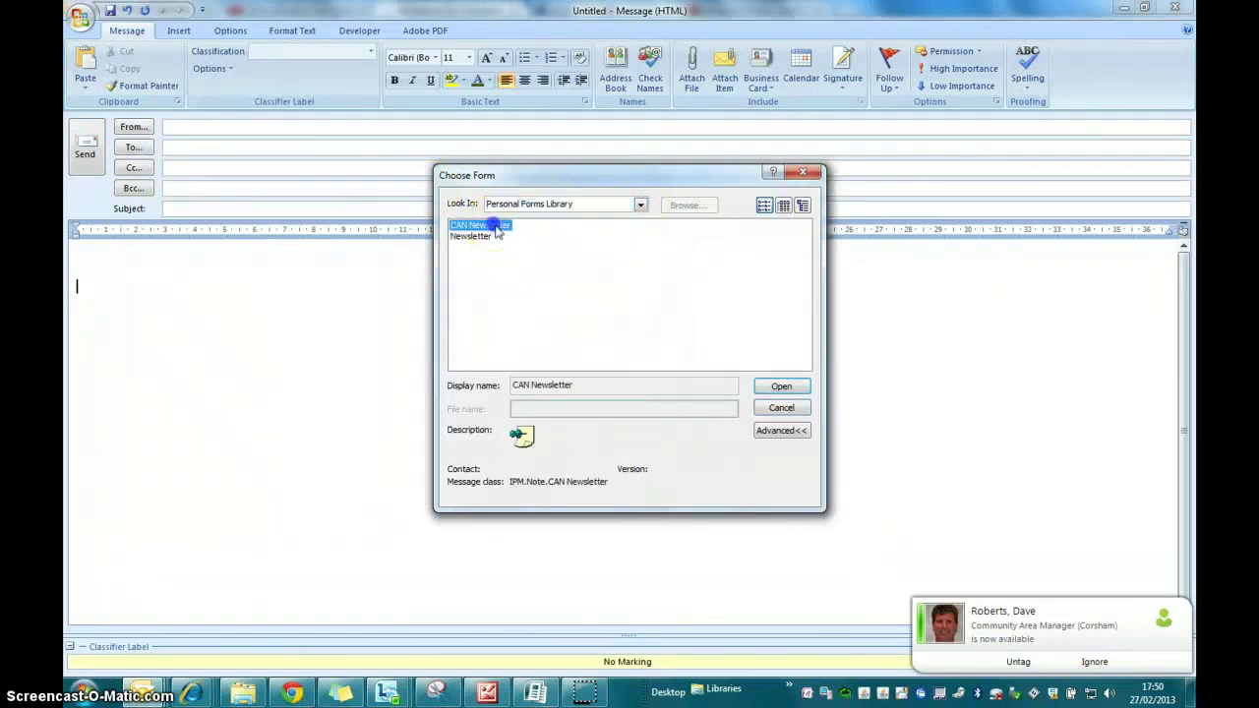
{"action": "left_click", "coordinate": [780, 386]}
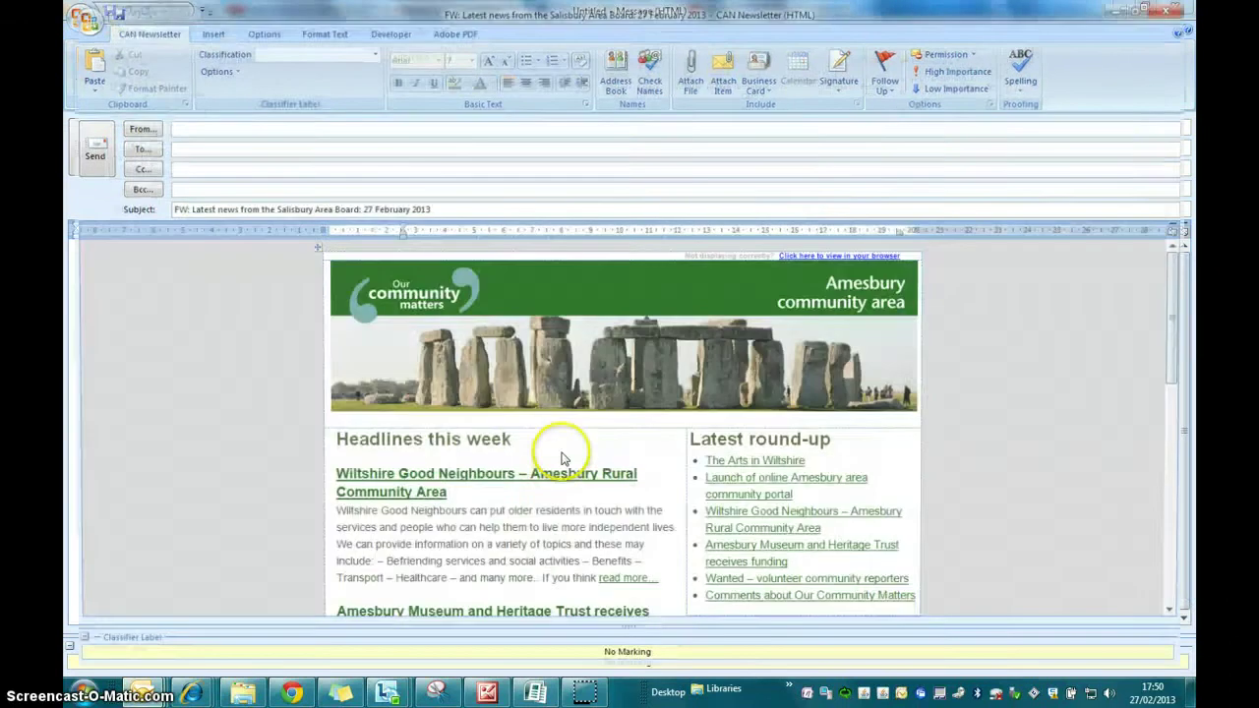
{"action": "scroll", "coordinate": [226, 374], "scroll_direction": "down", "scroll_amount": 4}
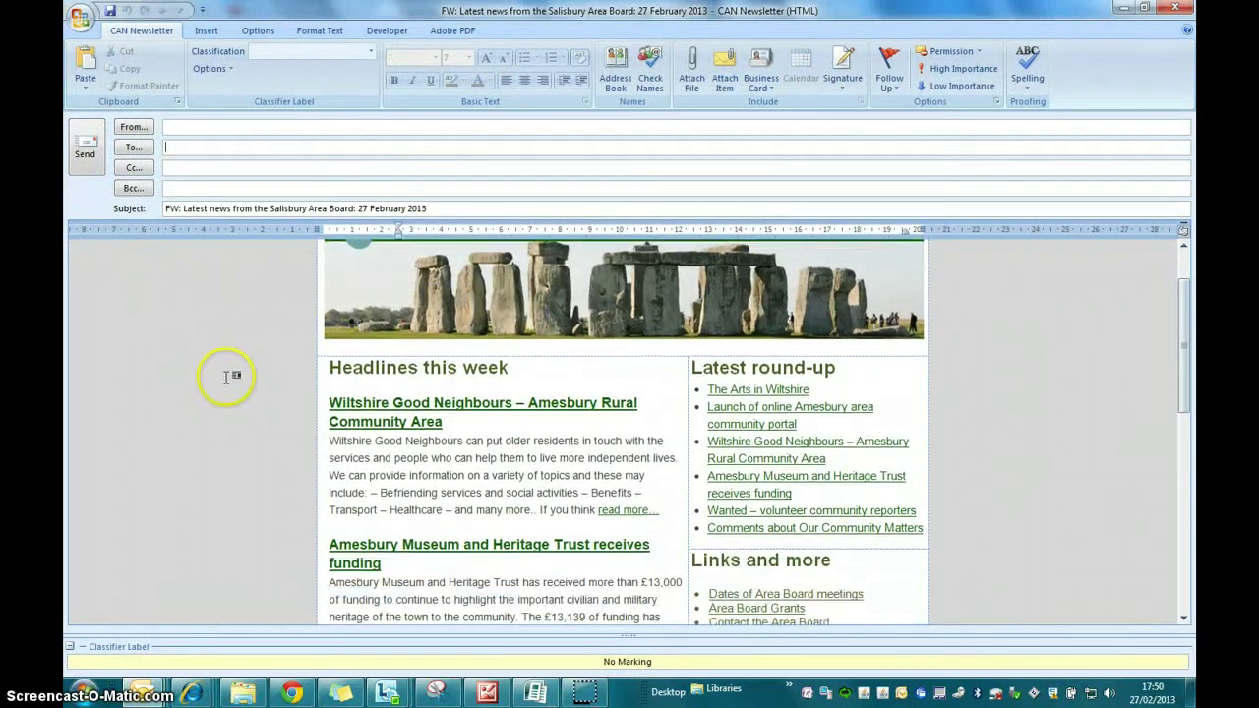
{"action": "scroll", "coordinate": [228, 377], "scroll_direction": "down", "scroll_amount": 3}
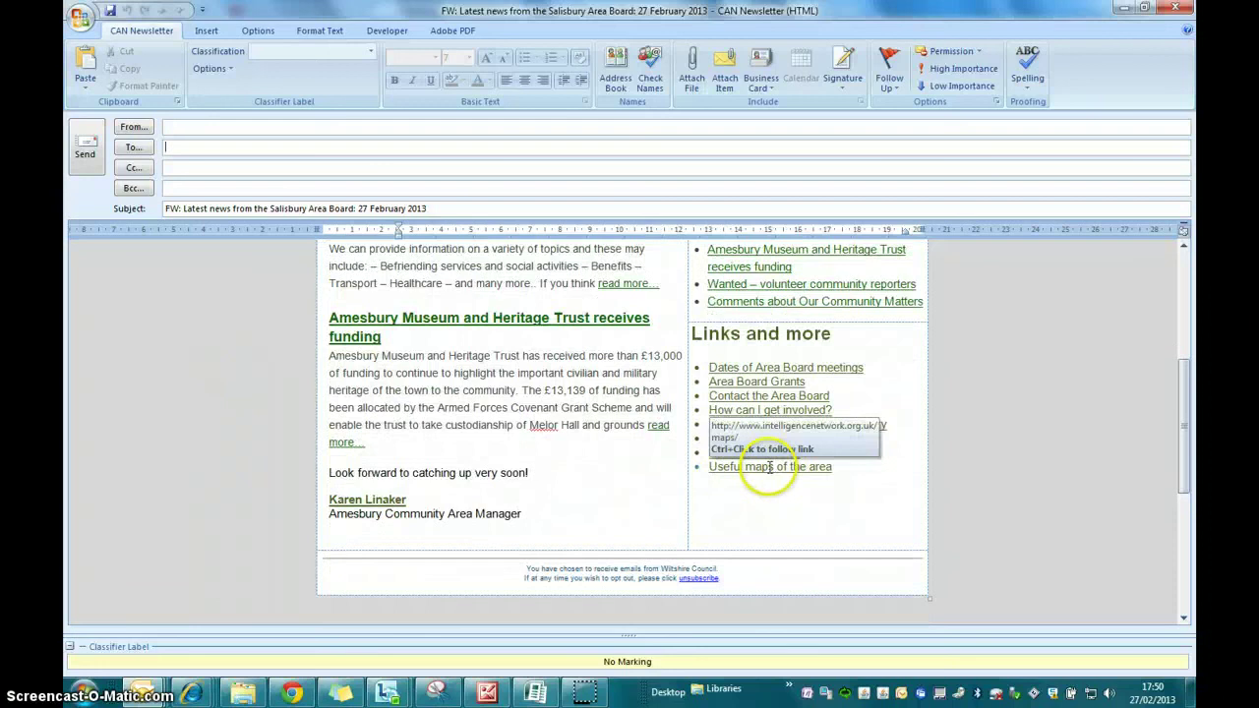
{"action": "scroll", "coordinate": [946, 470], "scroll_direction": "up", "scroll_amount": 4}
{"action": "scroll", "coordinate": [949, 462], "scroll_direction": "up", "scroll_amount": 4}
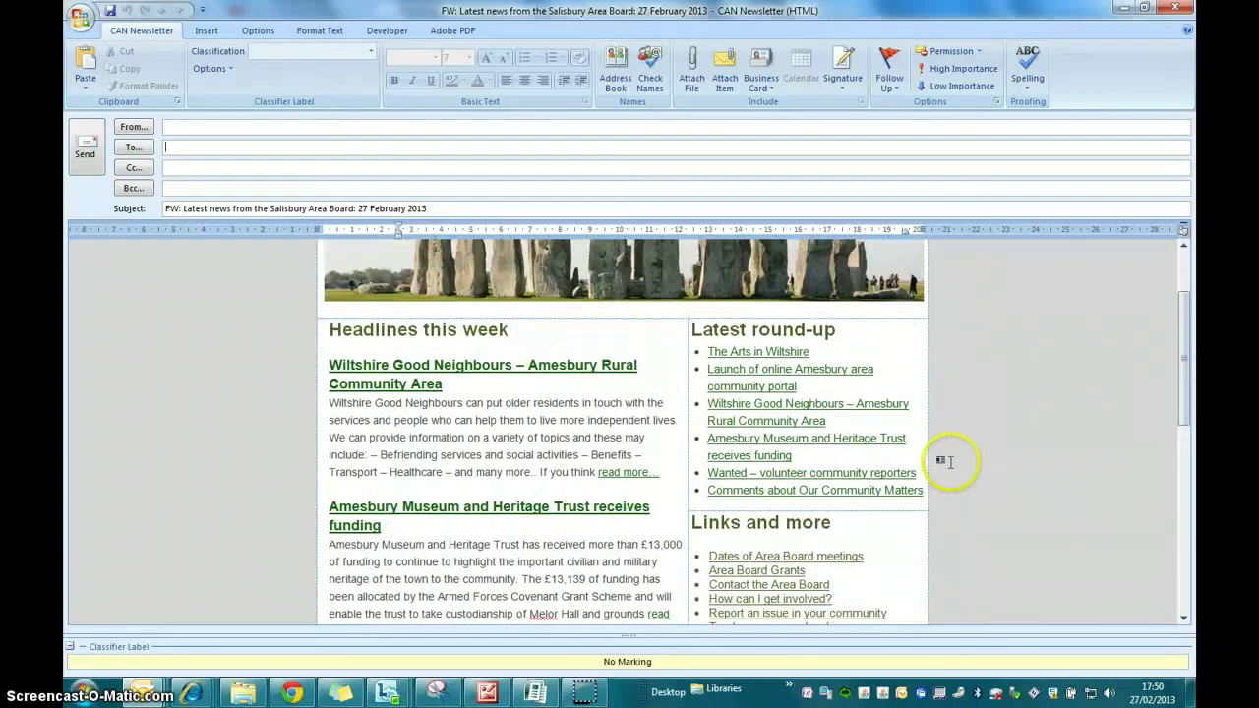